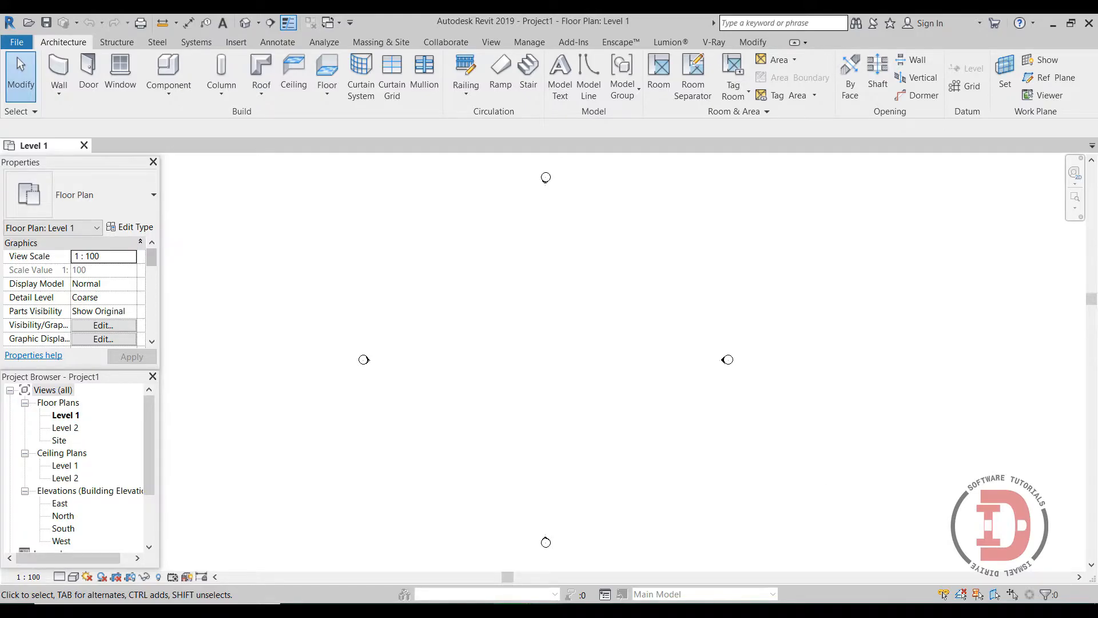
- Create a new family from the Metric Curtain Wall Panel.rft template in the English family templates folder
click(536, 610)
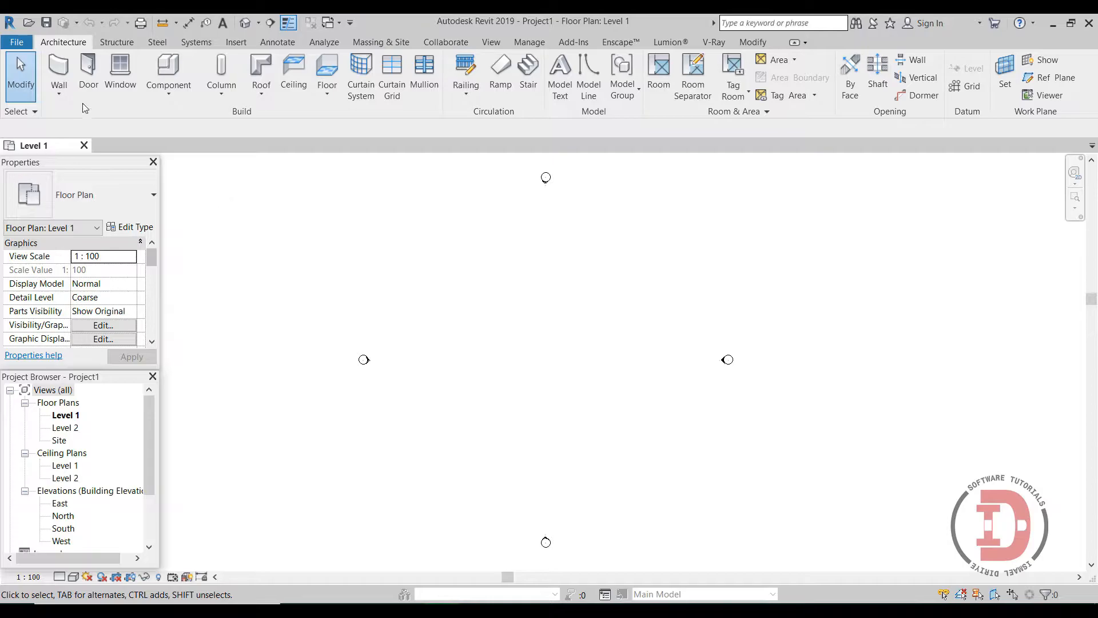
click(11, 45)
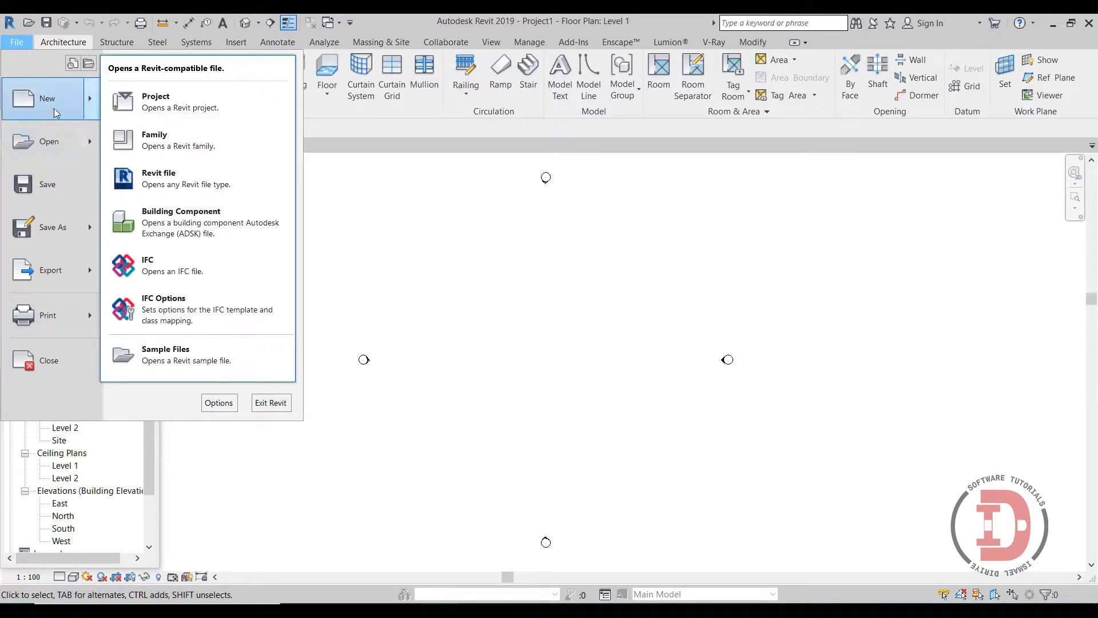
mouse_move(90, 98)
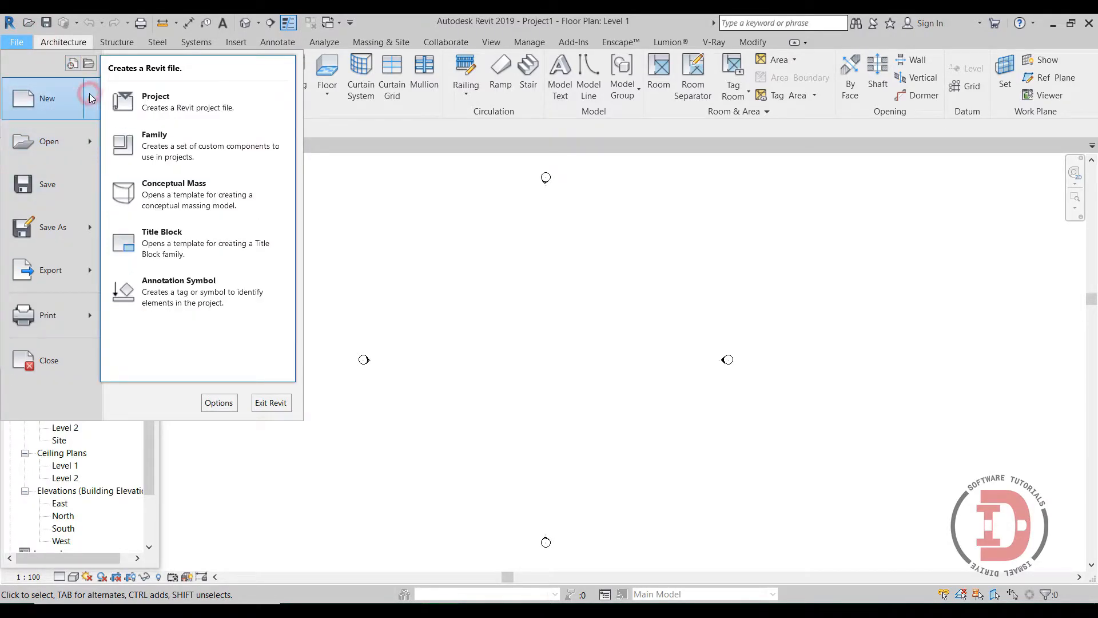
click(171, 141)
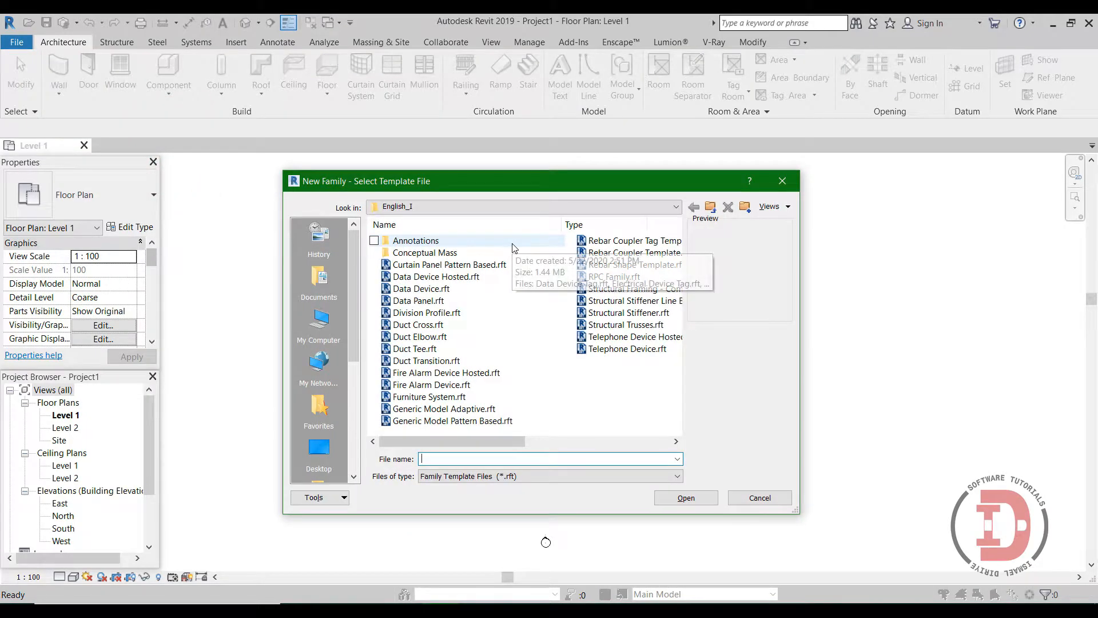
click(710, 207)
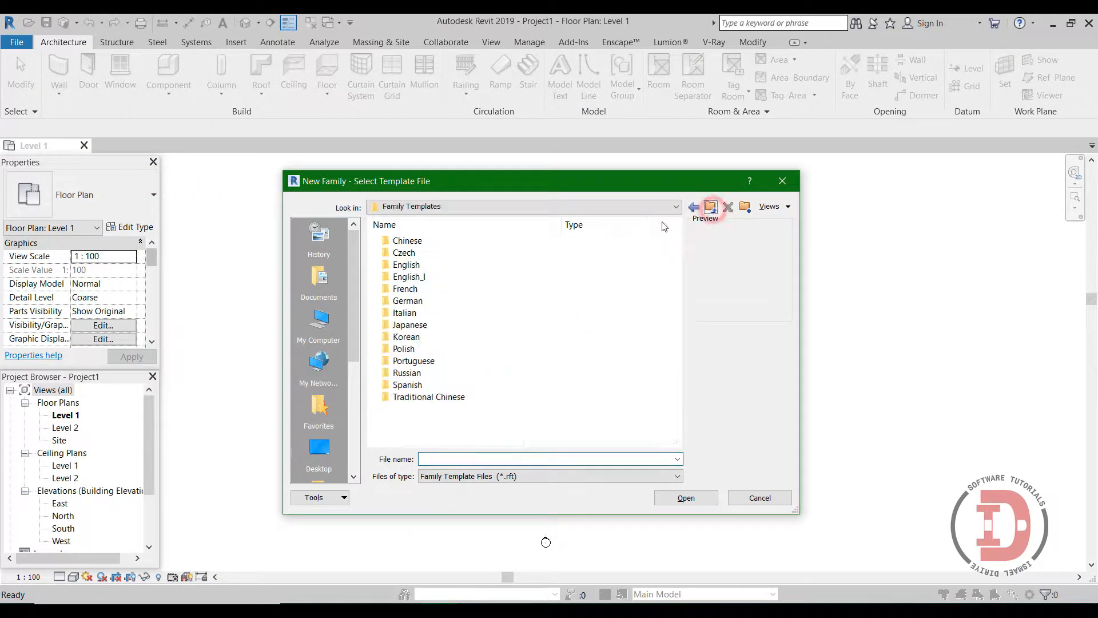
double_click(405, 268)
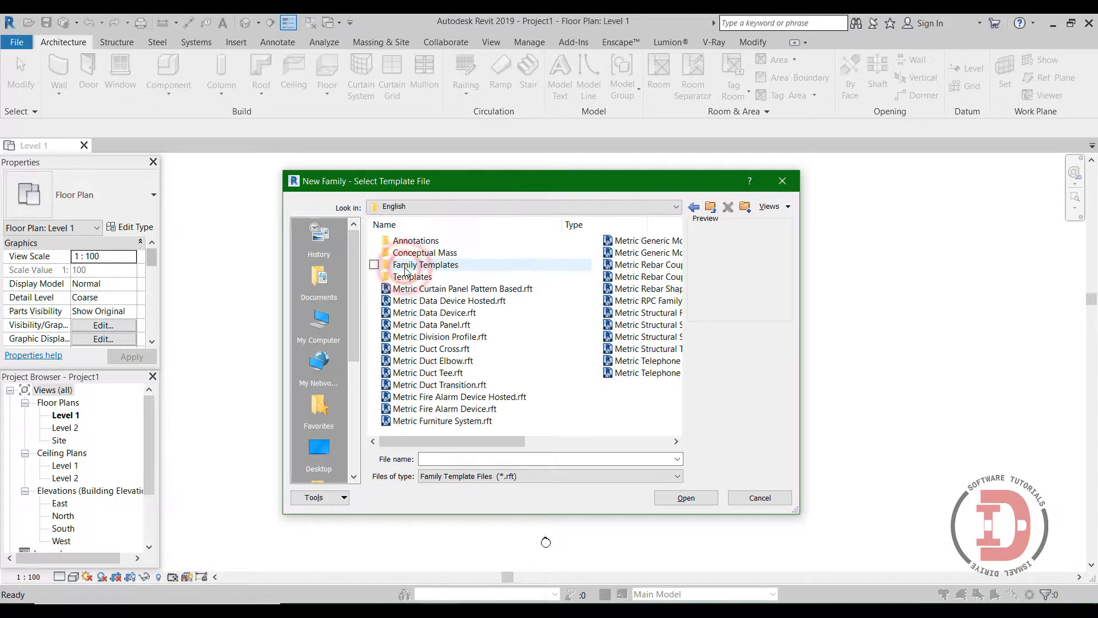
double_click(409, 264)
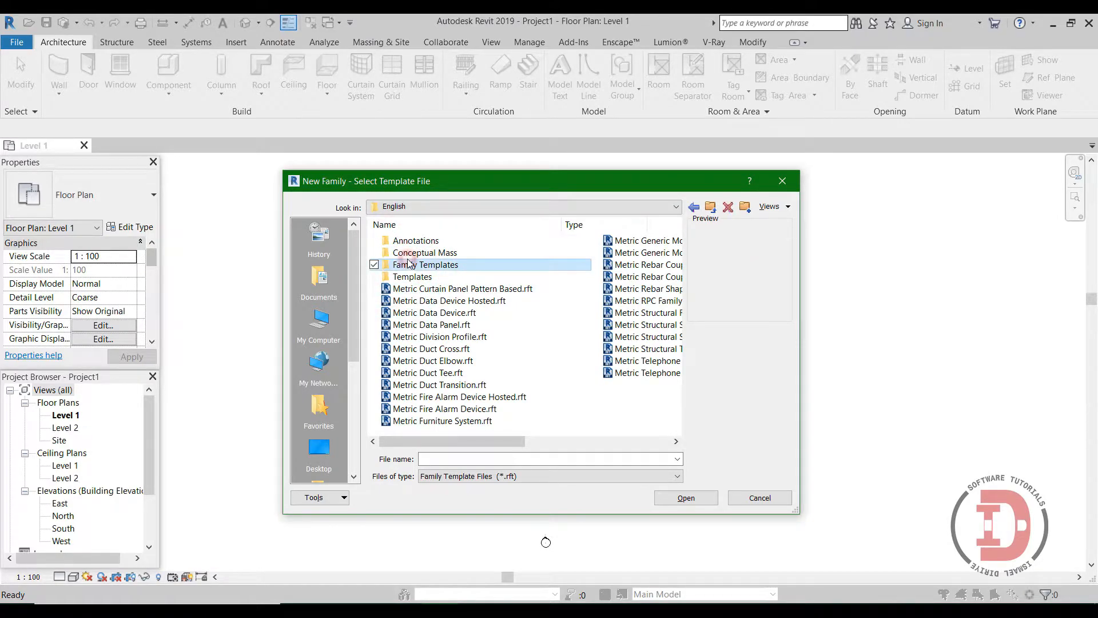
double_click(406, 243)
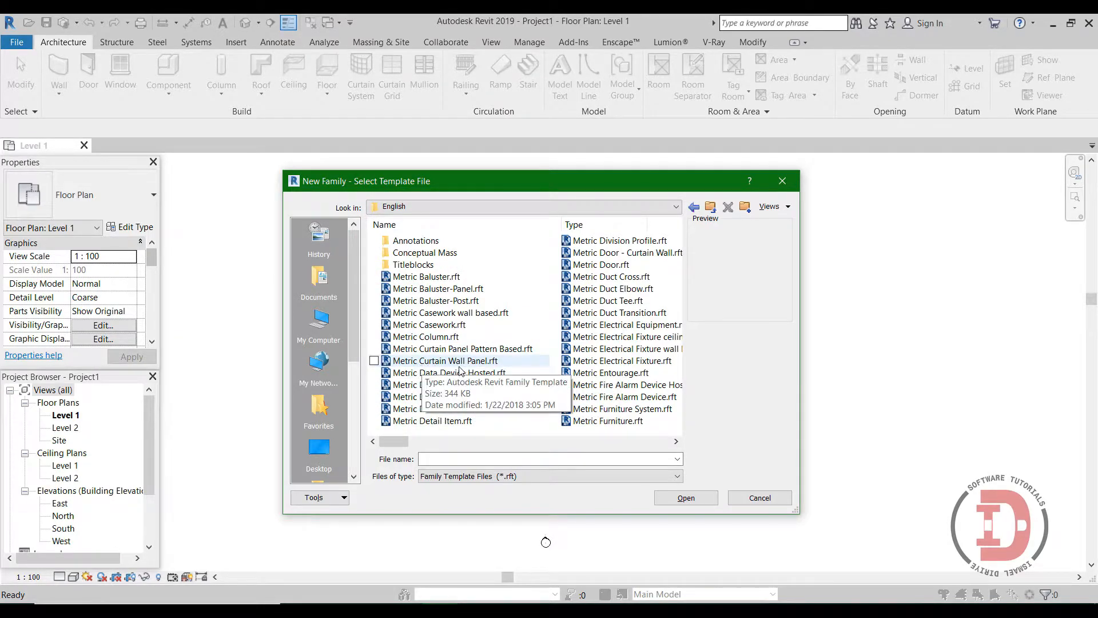
click(466, 361)
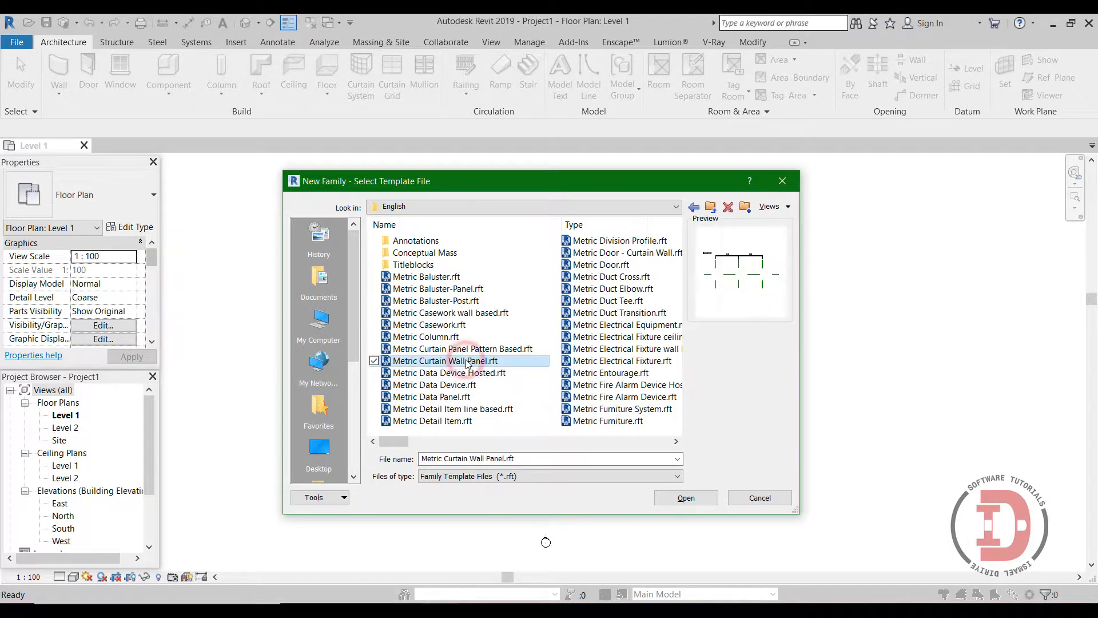
click(687, 498)
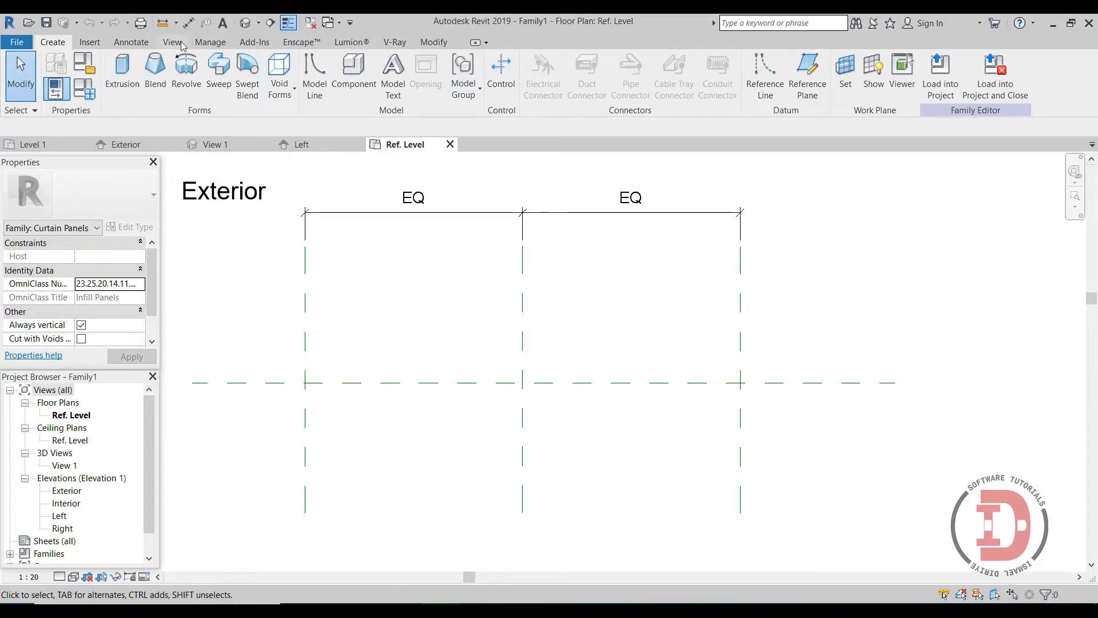
- Check the family's project units for length, then close them without changes
click(210, 41)
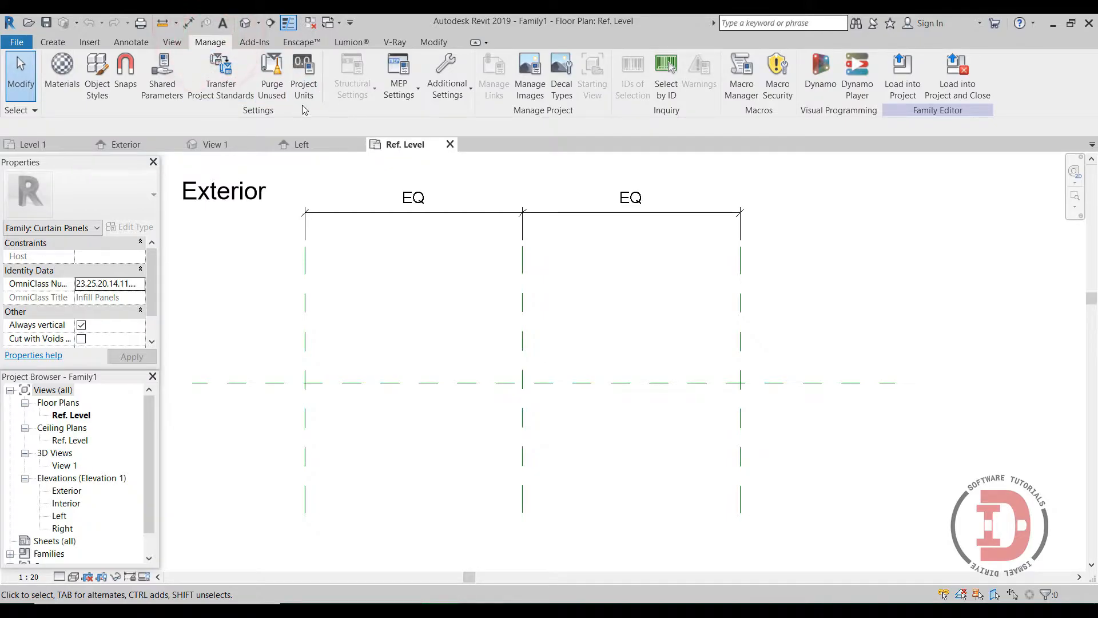
click(304, 86)
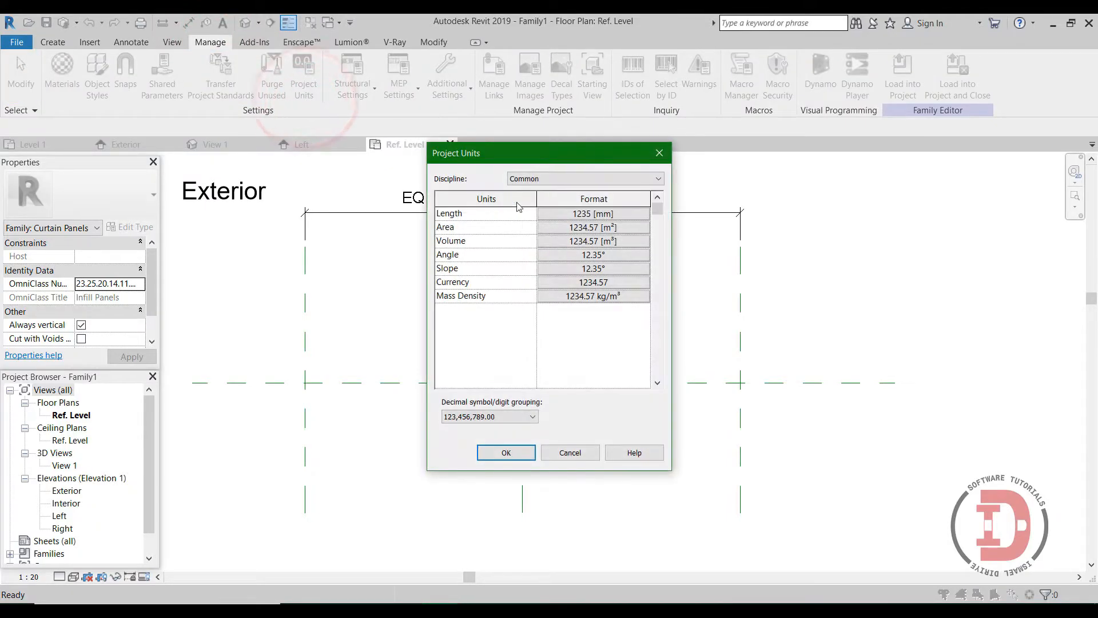
click(661, 157)
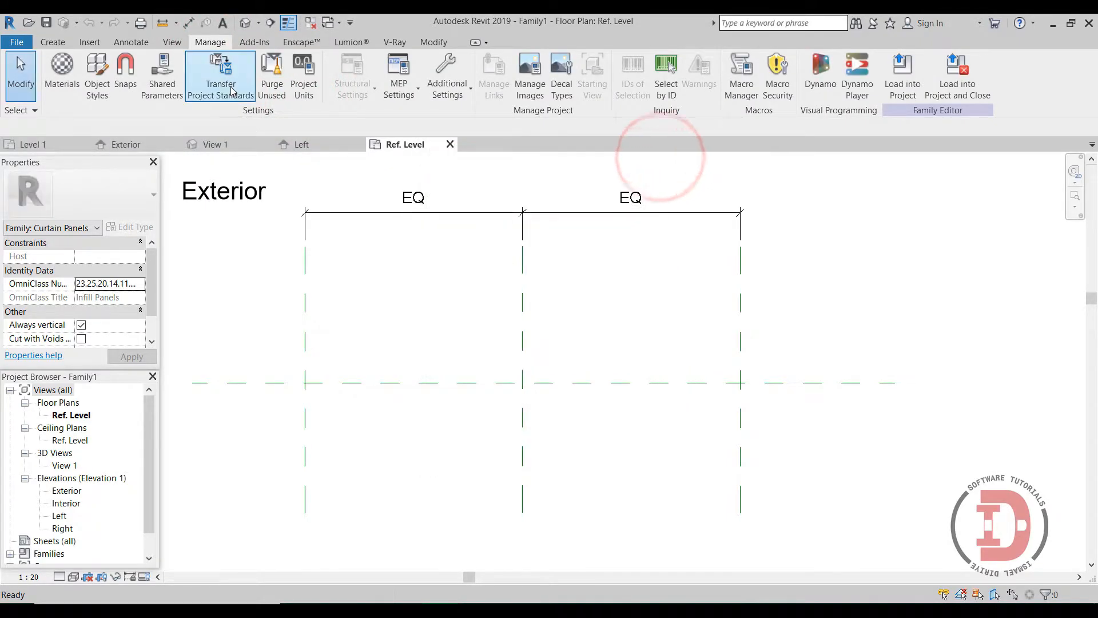
click(547, 611)
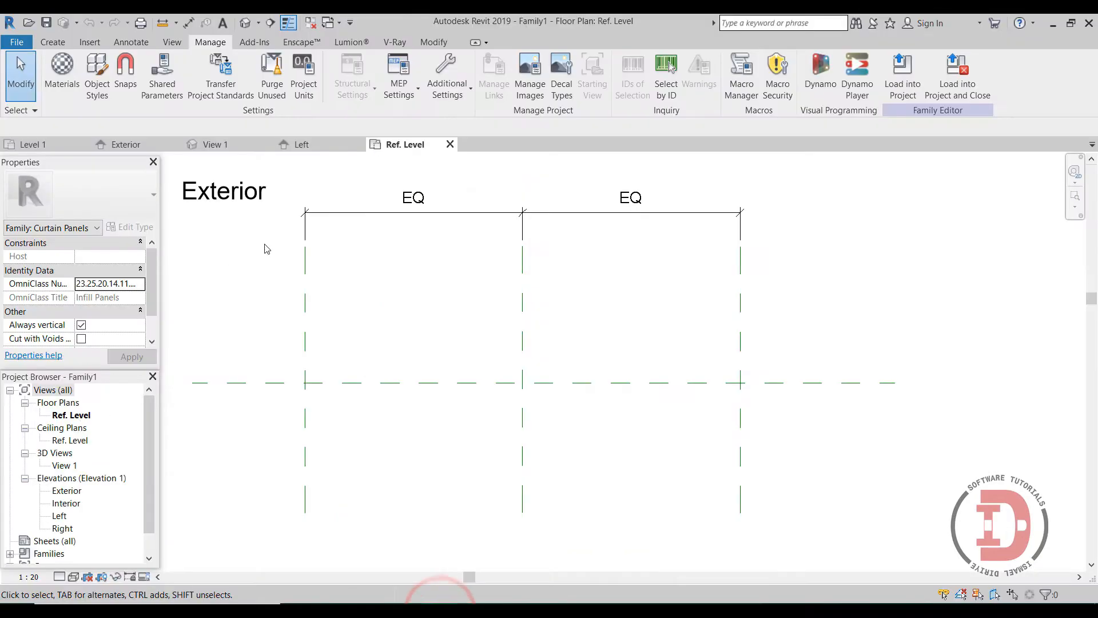
- Set the distance between the Left reference plane and the centre plane to 100 mm
click(306, 319)
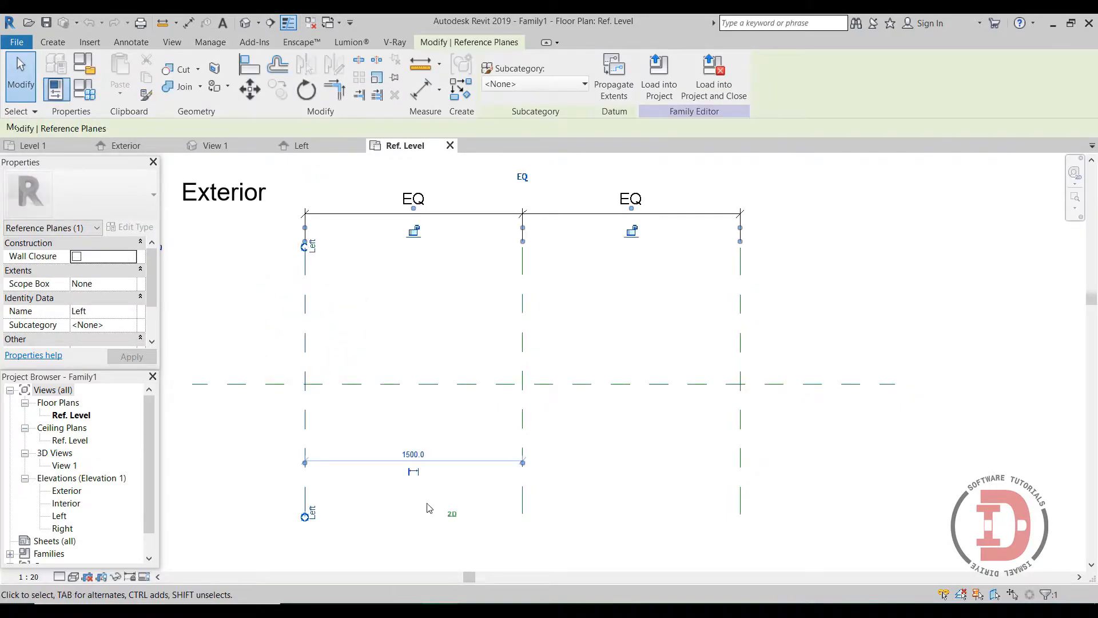
click(413, 454)
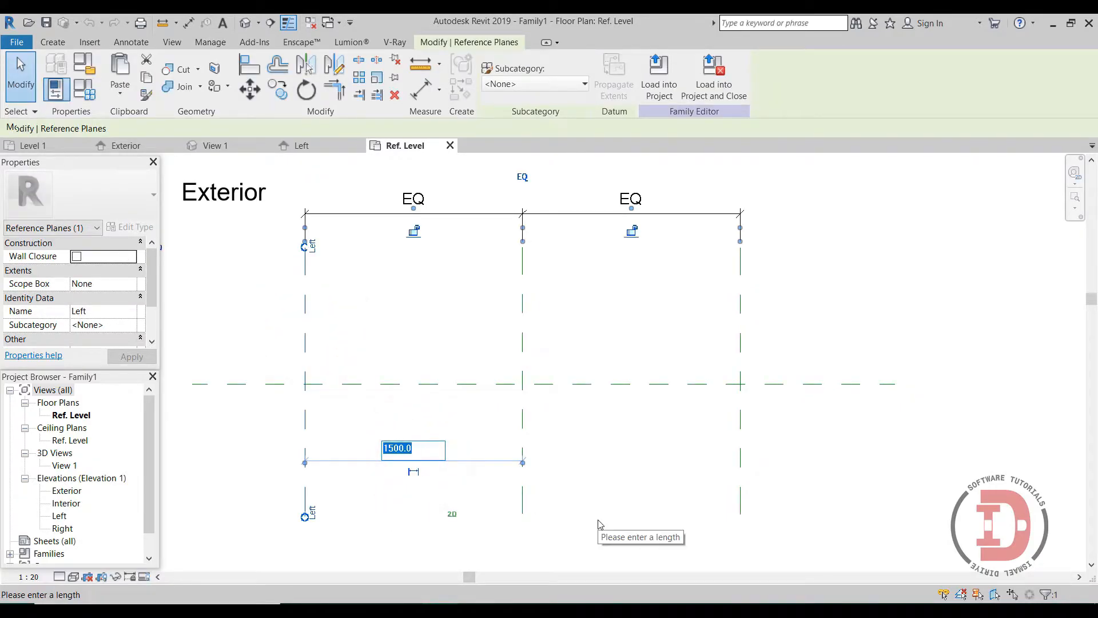
text(100)
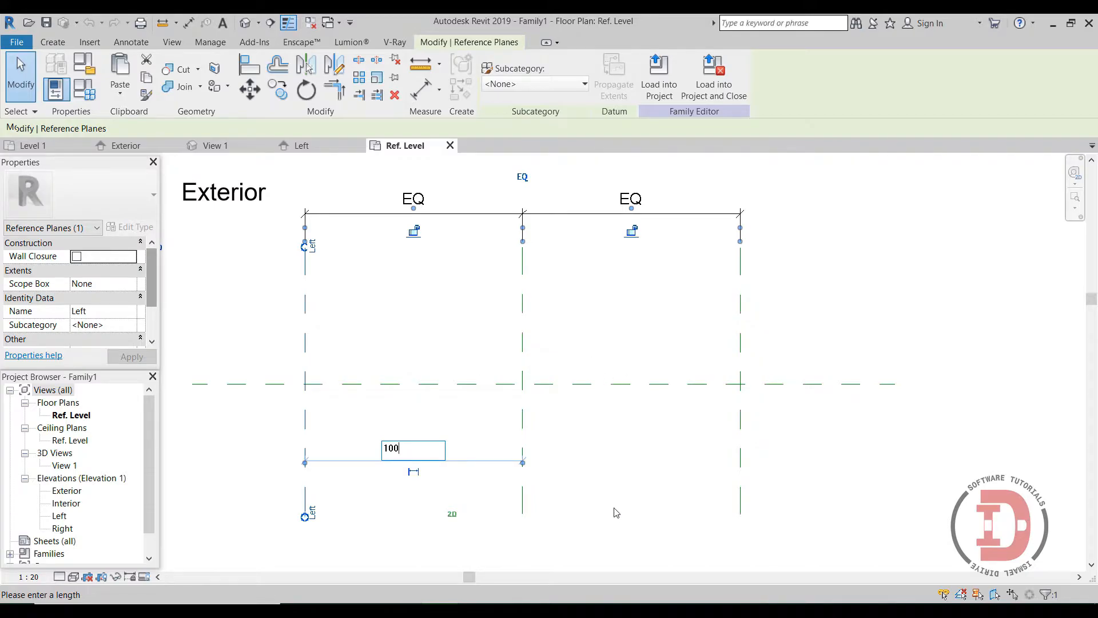
key(Return)
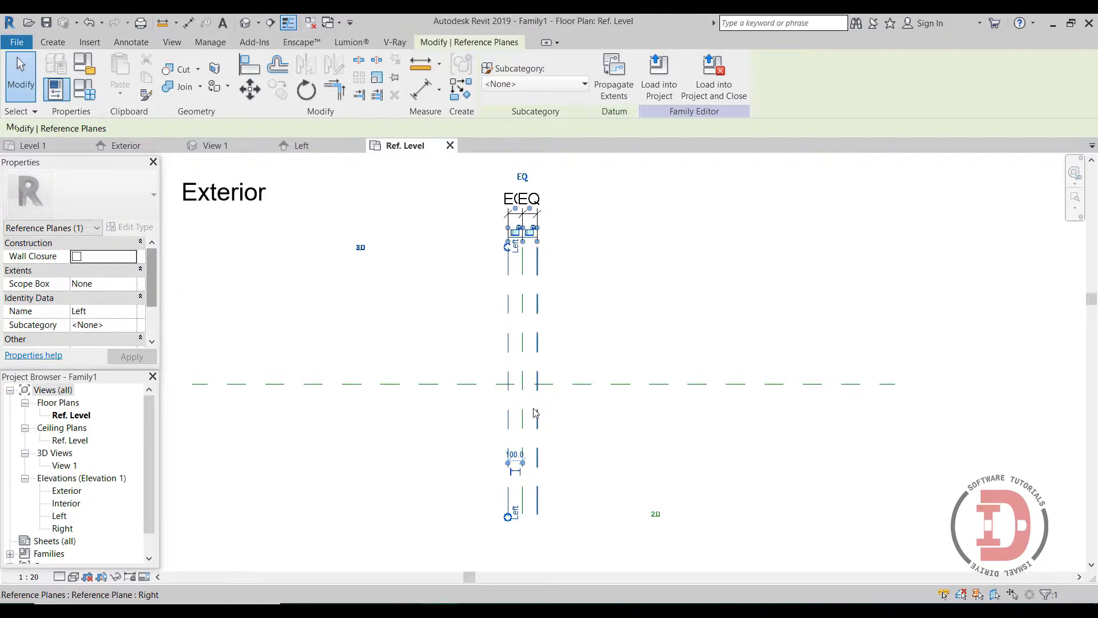
- Start an extrusion sketch with a 40 mm horizontal line from the intersection of the Left and Center (Front/Back) planes toward the centre
scroll(517, 385, up, 5)
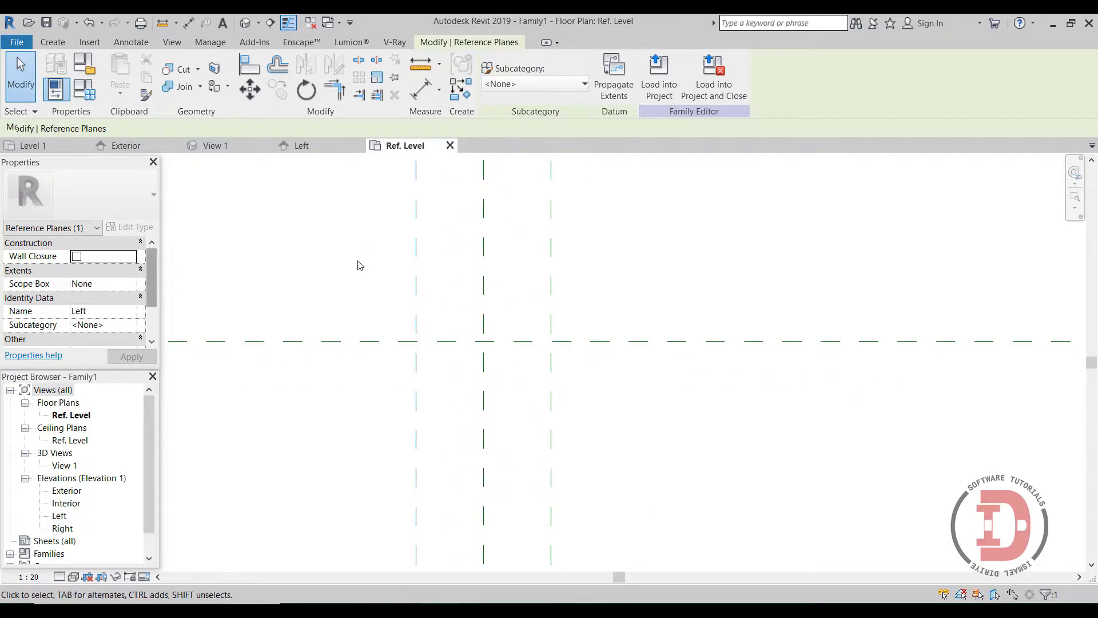
click(53, 42)
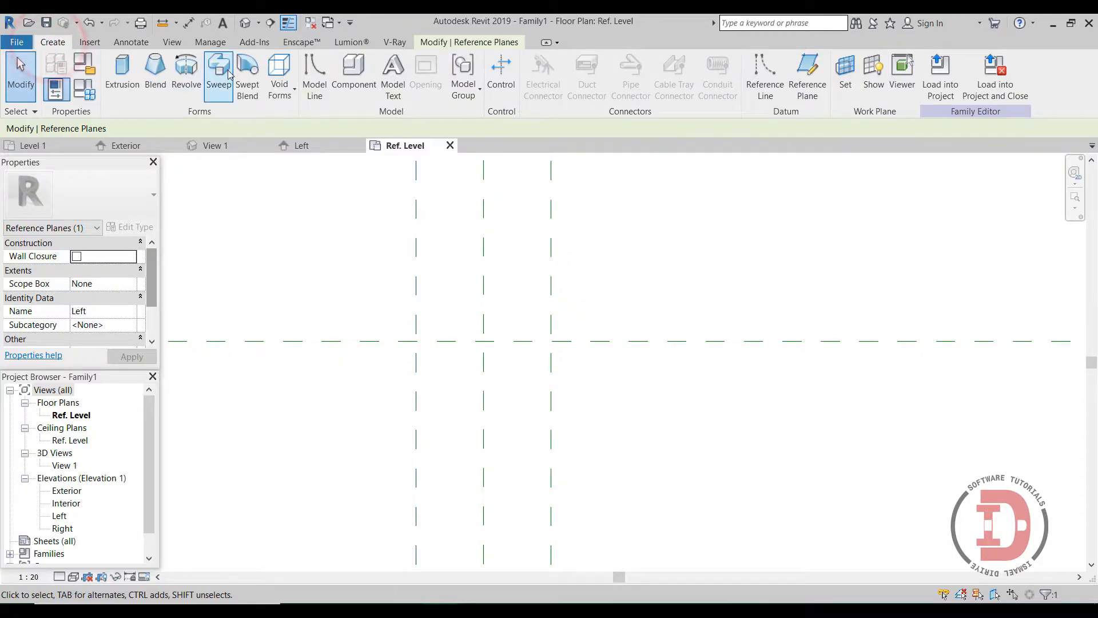
click(124, 77)
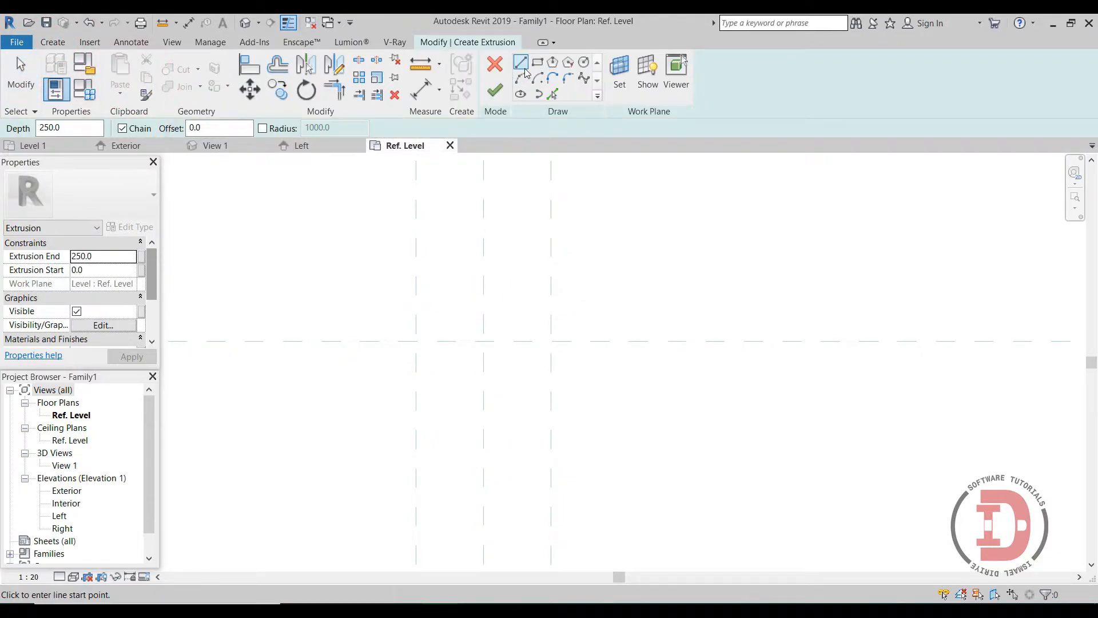
scroll(436, 377, up, 2)
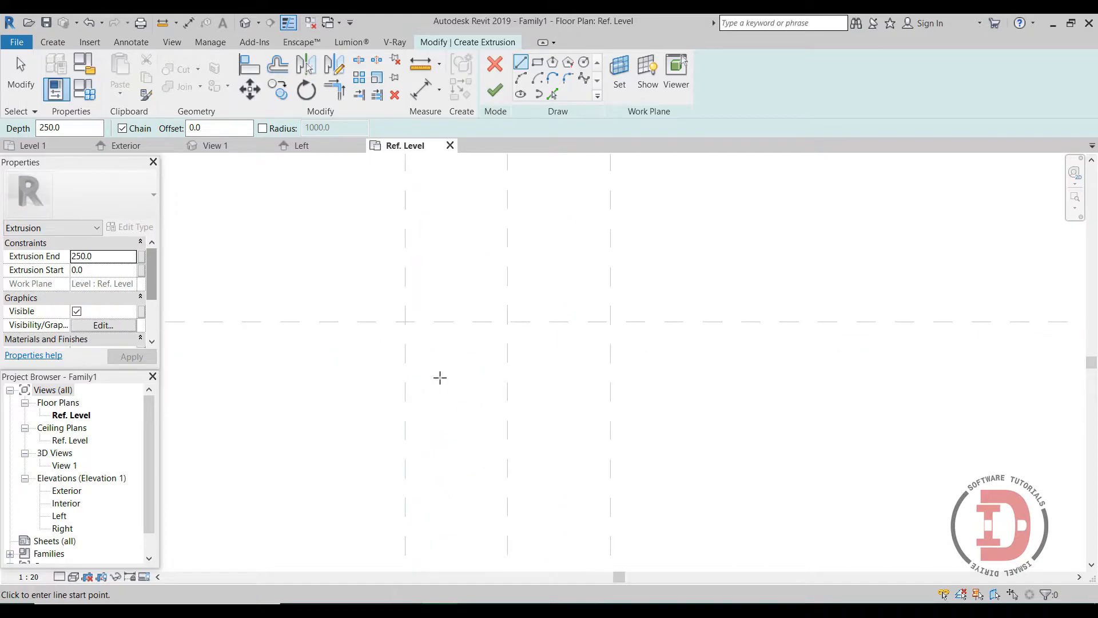
middle_drag(463, 436, 463, 441)
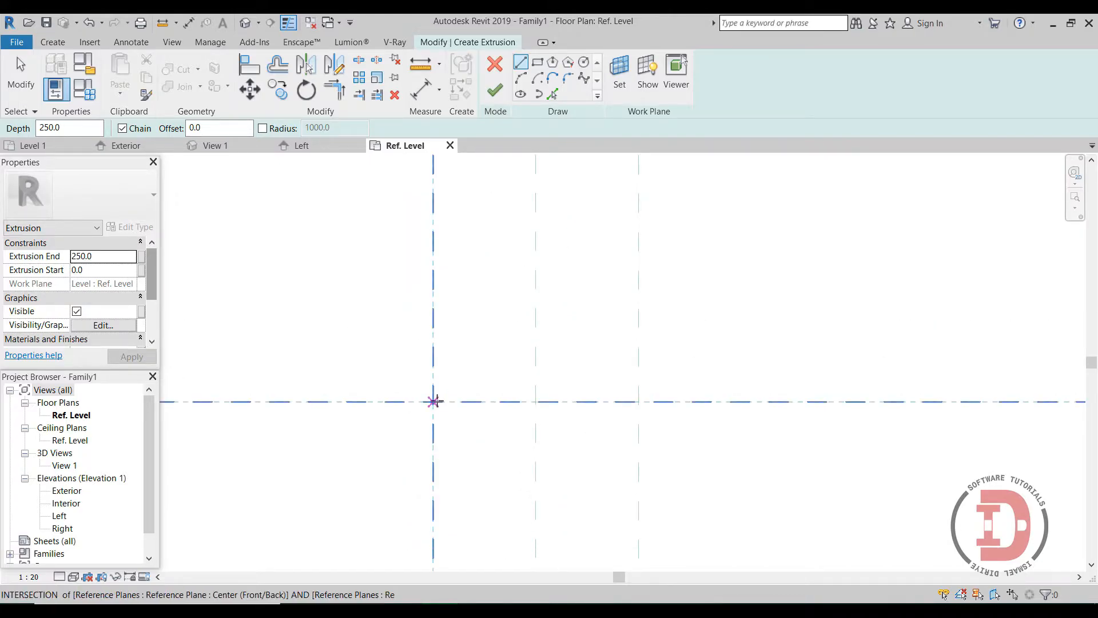
click(433, 401)
text(4)
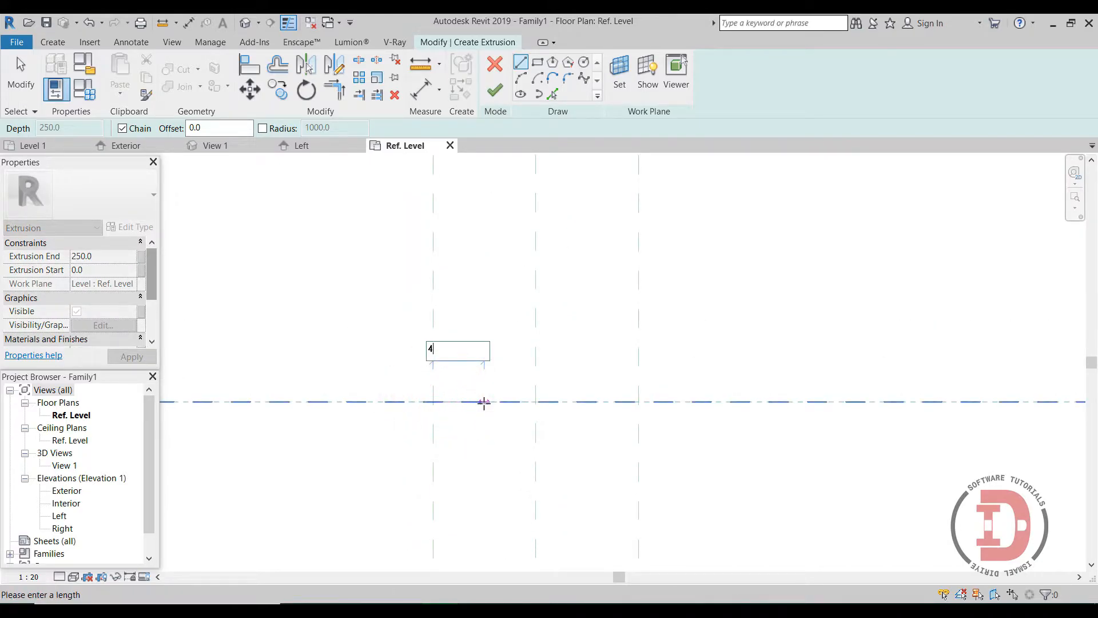
text(0)
key(Return)
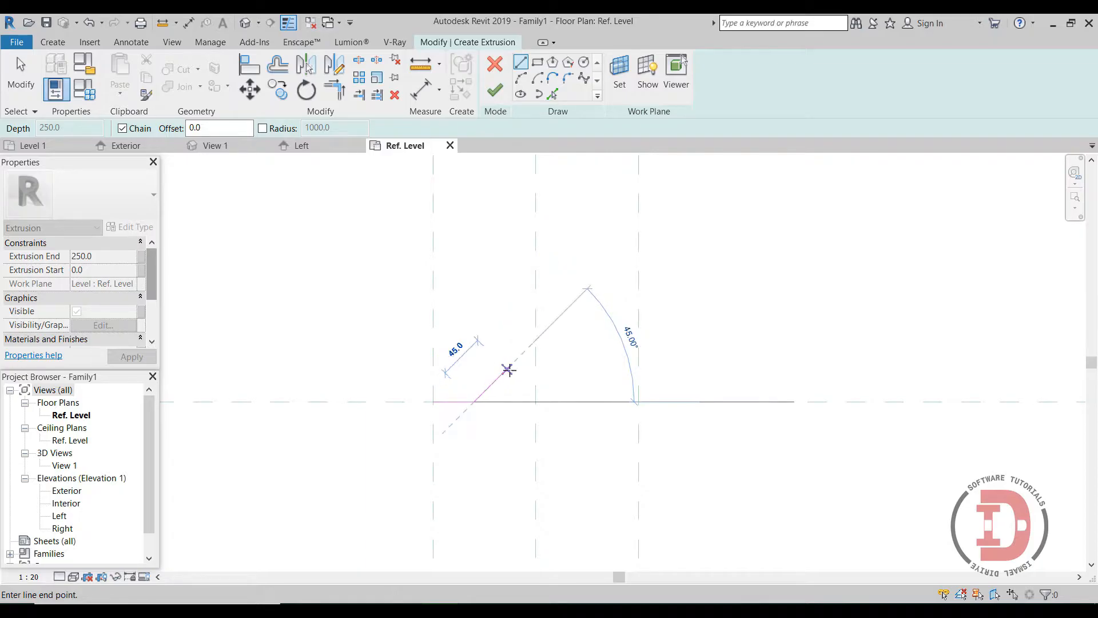
- Continue the profile with a 45 mm line rising at 45° and a horizontal line about 28 mm long ending on the centre plane
click(507, 369)
click(536, 369)
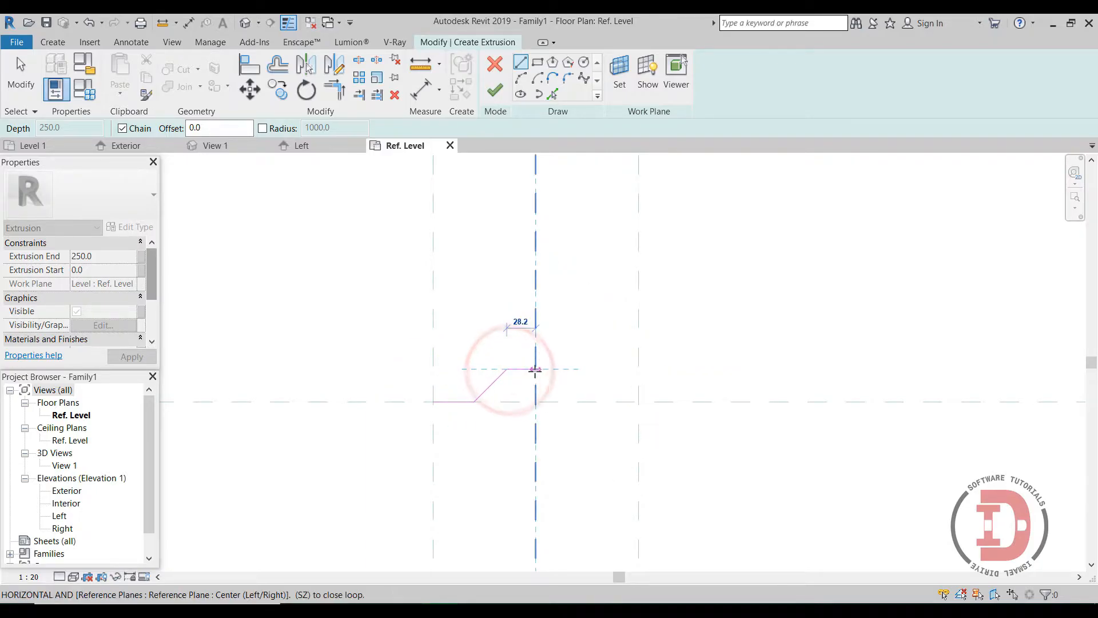
right_click(617, 345)
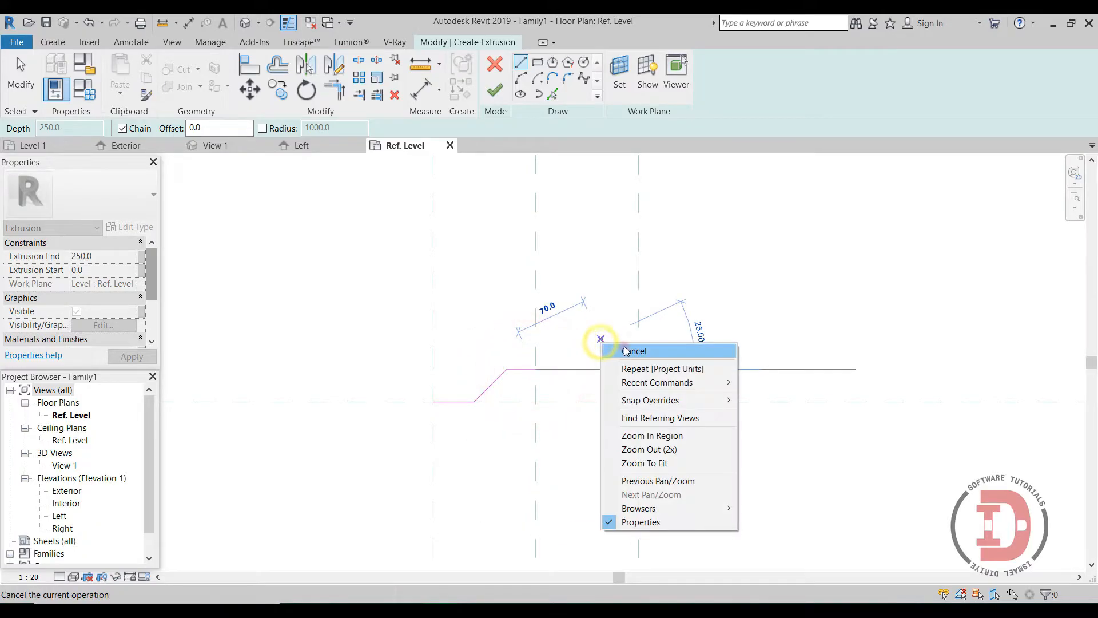
click(625, 347)
right_click(592, 318)
click(609, 329)
- Mirror the half profile about the Center (Left/Right) reference plane
drag(568, 445, 355, 344)
click(307, 64)
click(529, 262)
scroll(559, 437, up, 2)
click(584, 290)
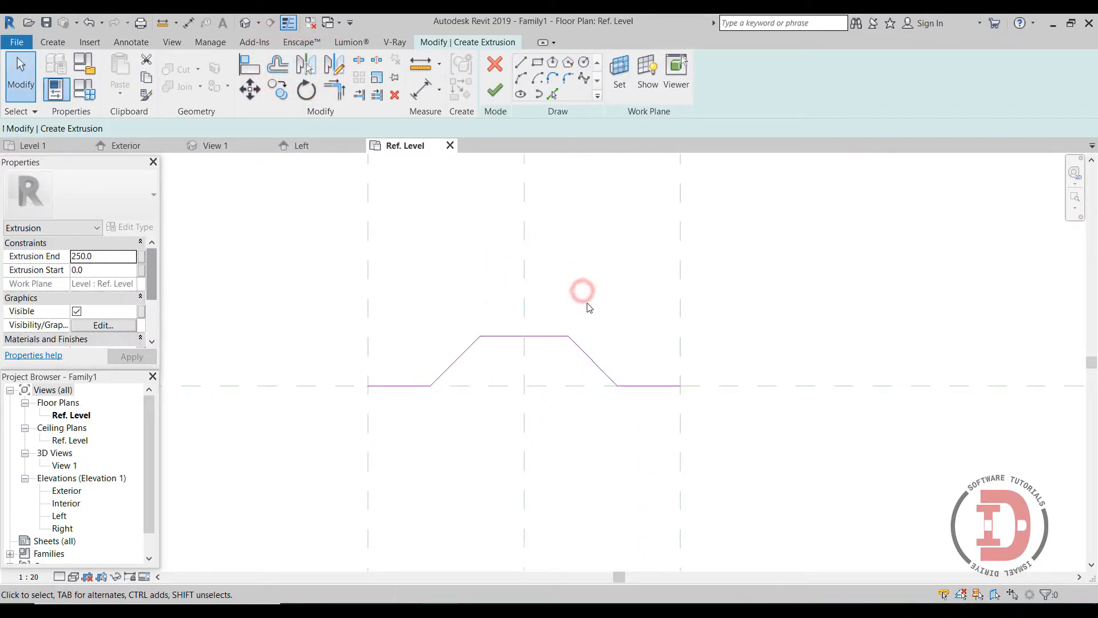
- Delete the mirrored half of the top segment and trim the remaining top line to the right diagonal
click(543, 335)
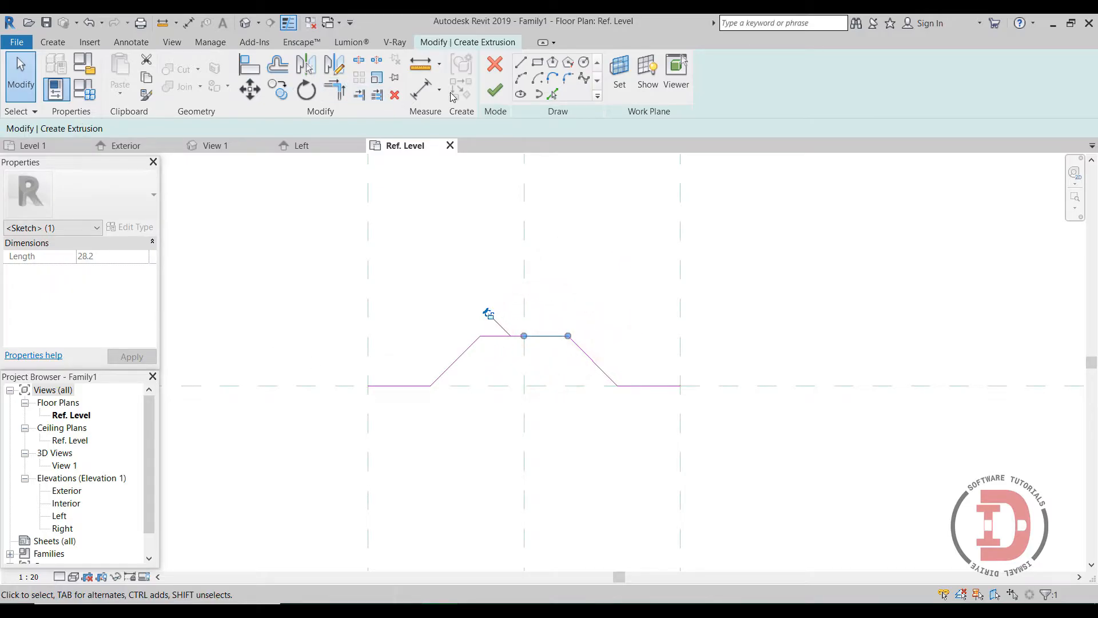
click(394, 95)
click(335, 90)
click(518, 337)
click(577, 346)
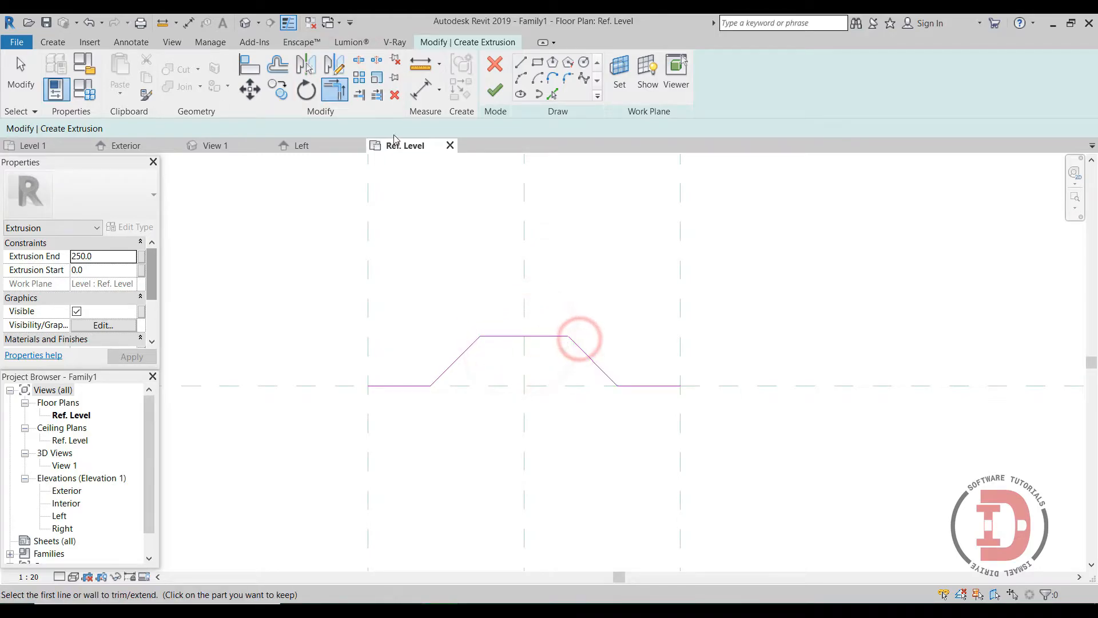
- Offset copies of all five profile lines outward by 3 mm
click(278, 64)
double_click(309, 129)
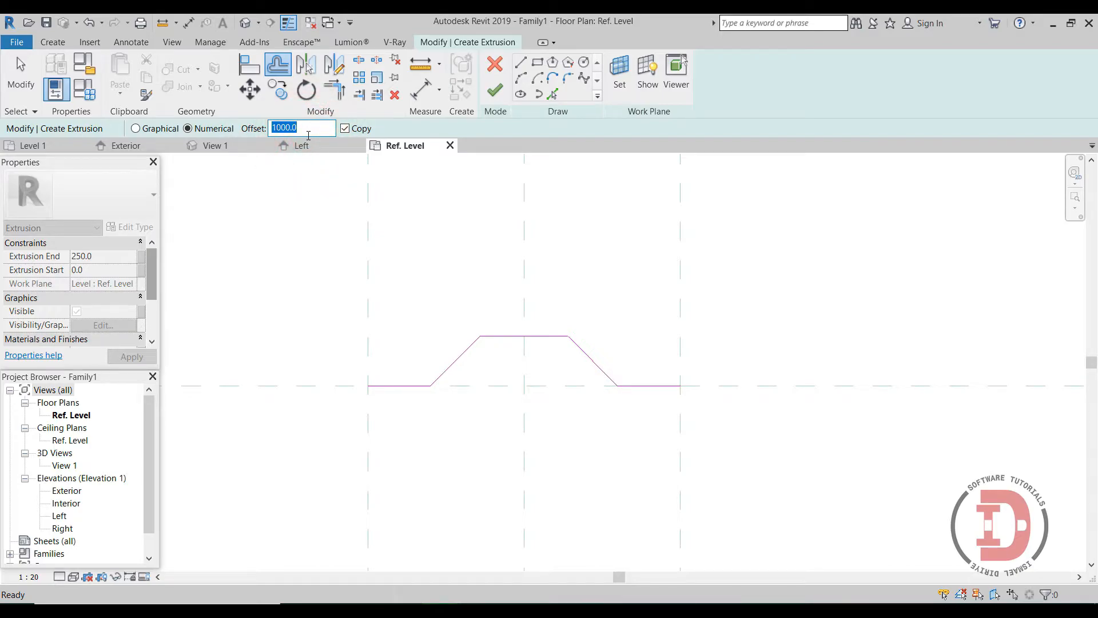
text(3)
click(405, 383)
click(445, 366)
click(497, 336)
click(597, 362)
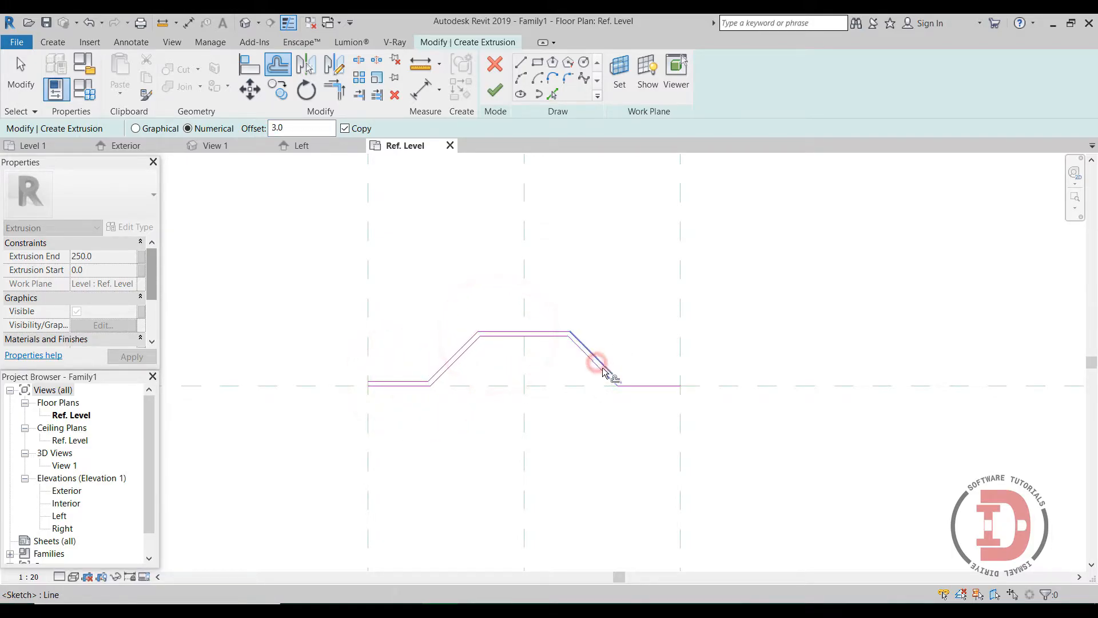
click(648, 386)
- Close the left end of the double-line profile with a short vertical line between the two endpoints
click(520, 62)
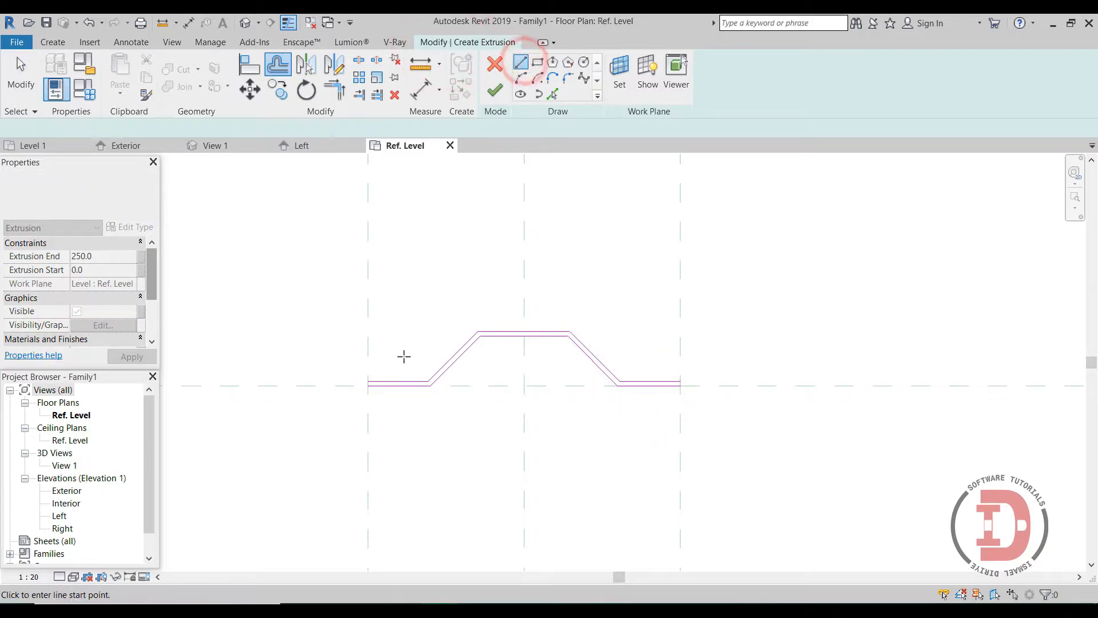
scroll(355, 411, up, 1)
scroll(356, 411, up, 1)
click(387, 358)
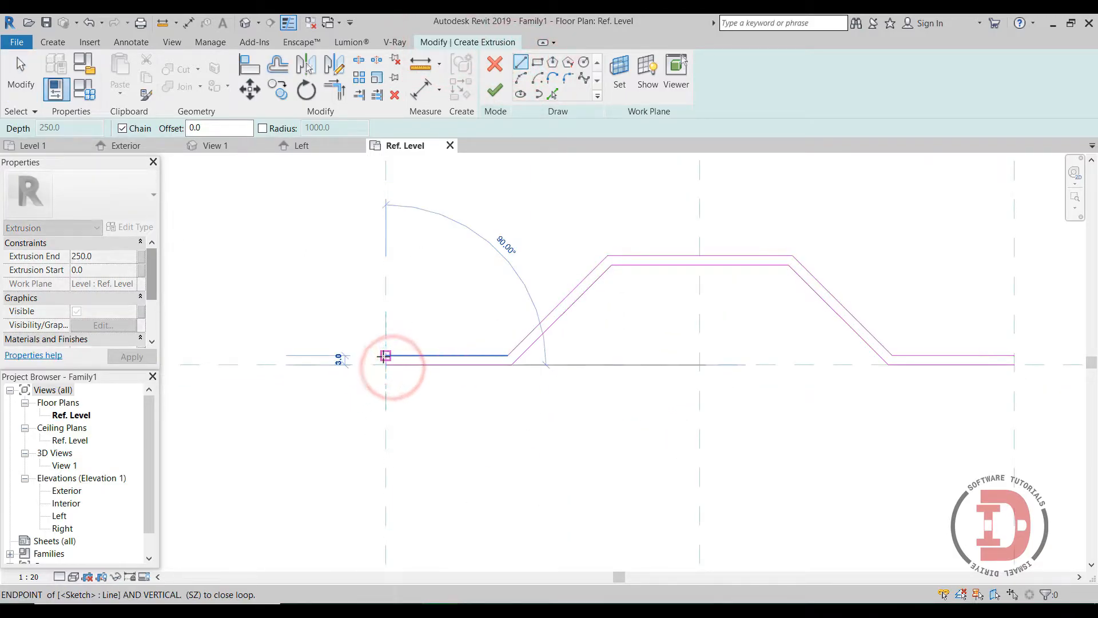
right_click(431, 298)
click(458, 309)
- Close the right end of the double-line profile with a short vertical line between the two endpoints
scroll(798, 335, down, 4)
middle_drag(809, 338, 555, 420)
scroll(555, 419, up, 1)
scroll(555, 420, up, 1)
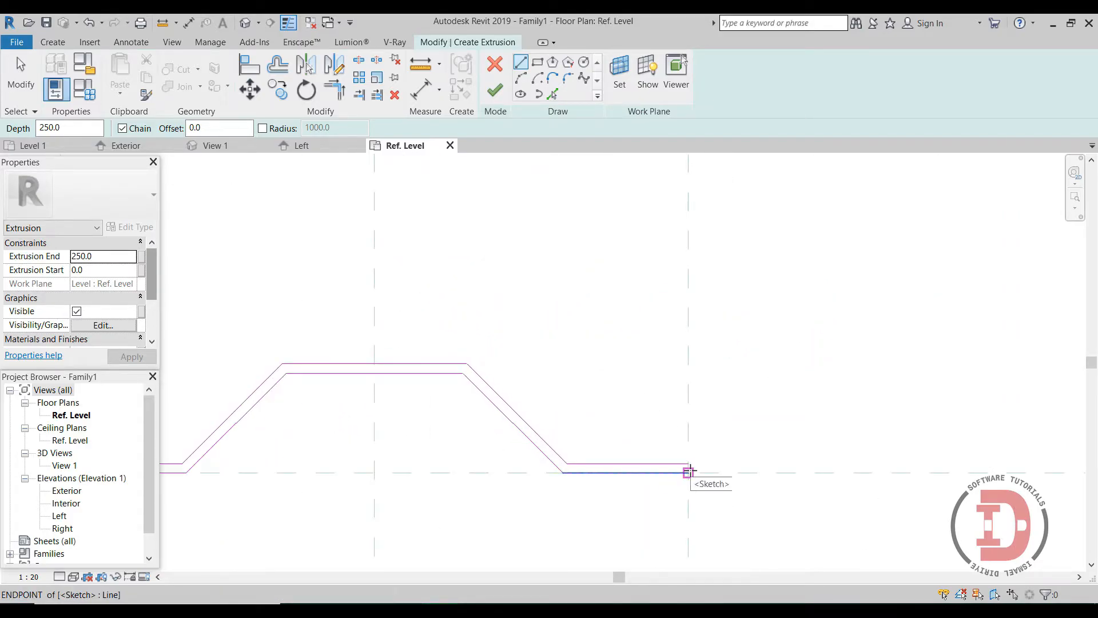
click(689, 471)
right_click(689, 455)
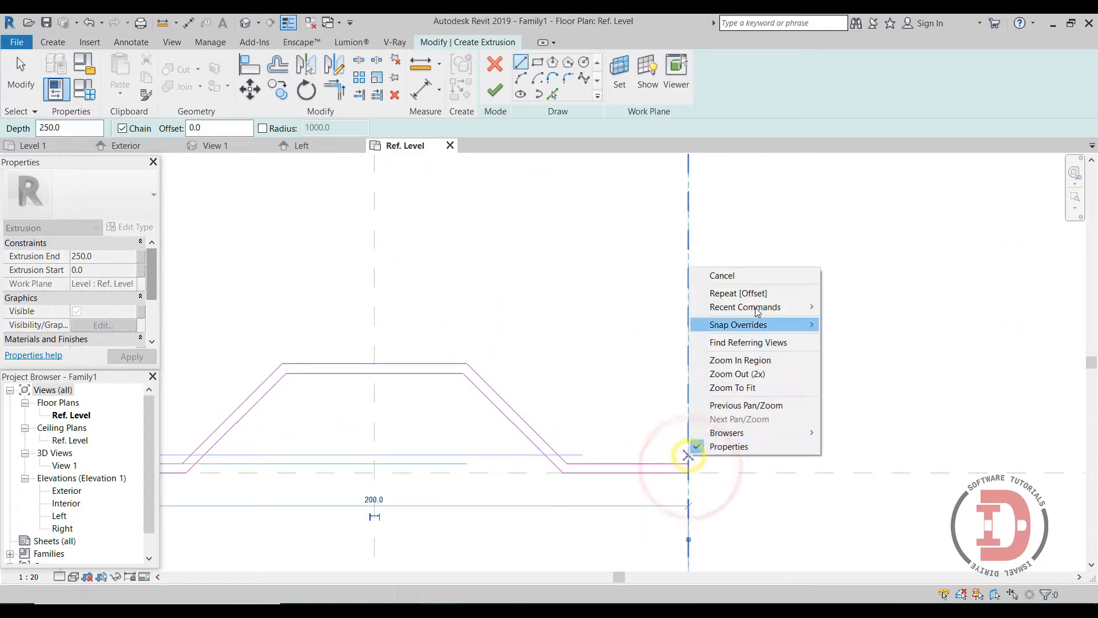
click(738, 276)
right_click(737, 272)
click(755, 276)
scroll(568, 444, down, 1)
scroll(566, 443, down, 1)
middle_drag(576, 456, 598, 355)
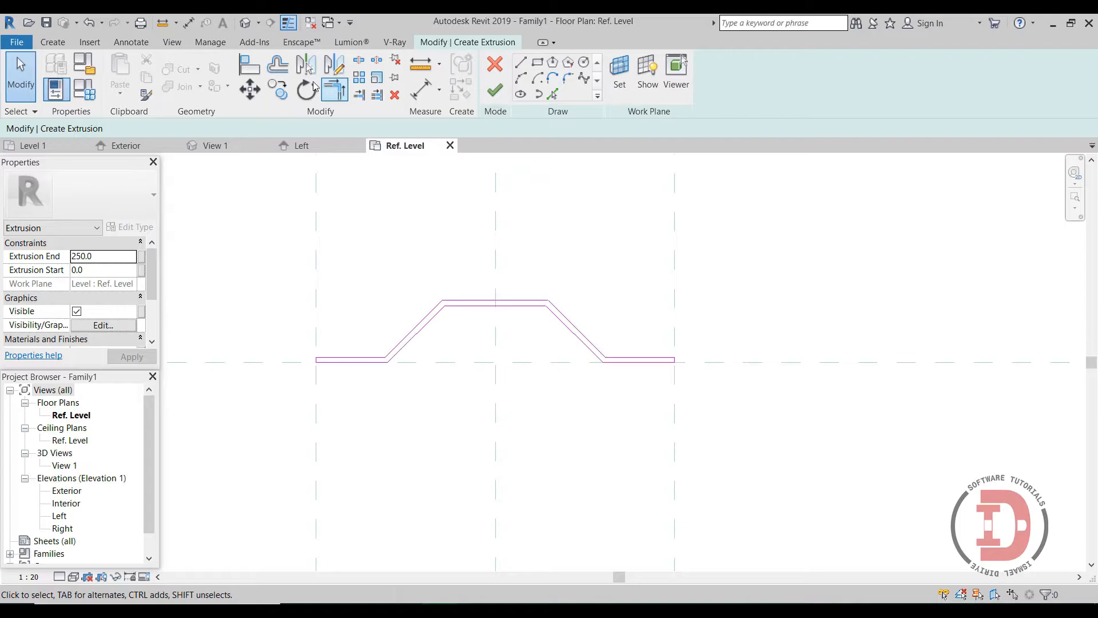
- Align the profile's left end line to the left reference plane and lock the alignment
click(241, 62)
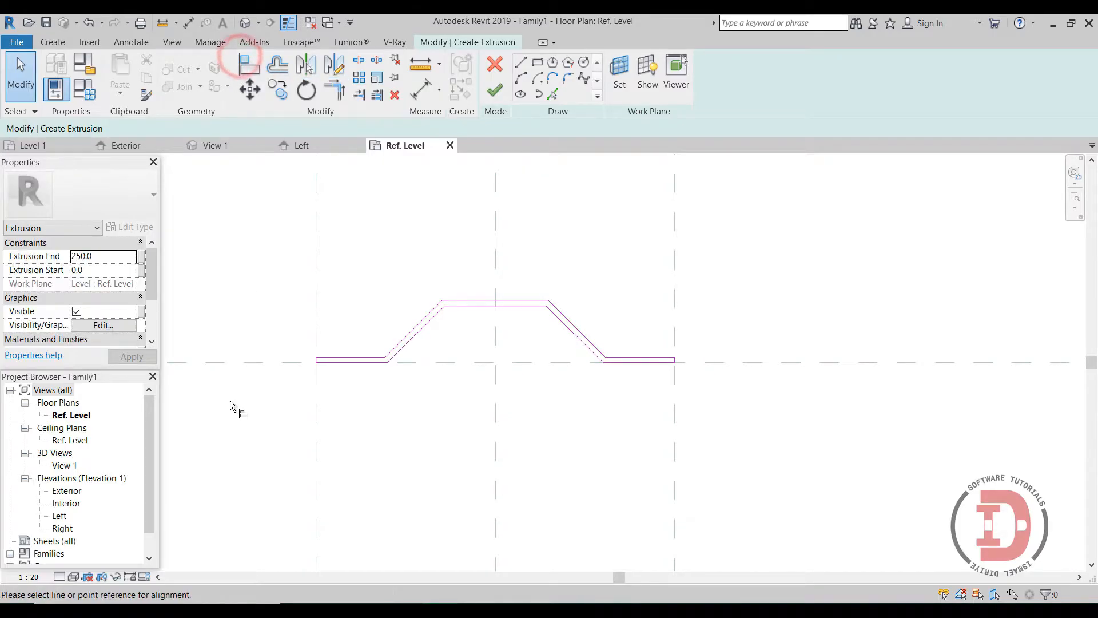
scroll(314, 385, up, 5)
click(319, 423)
click(320, 326)
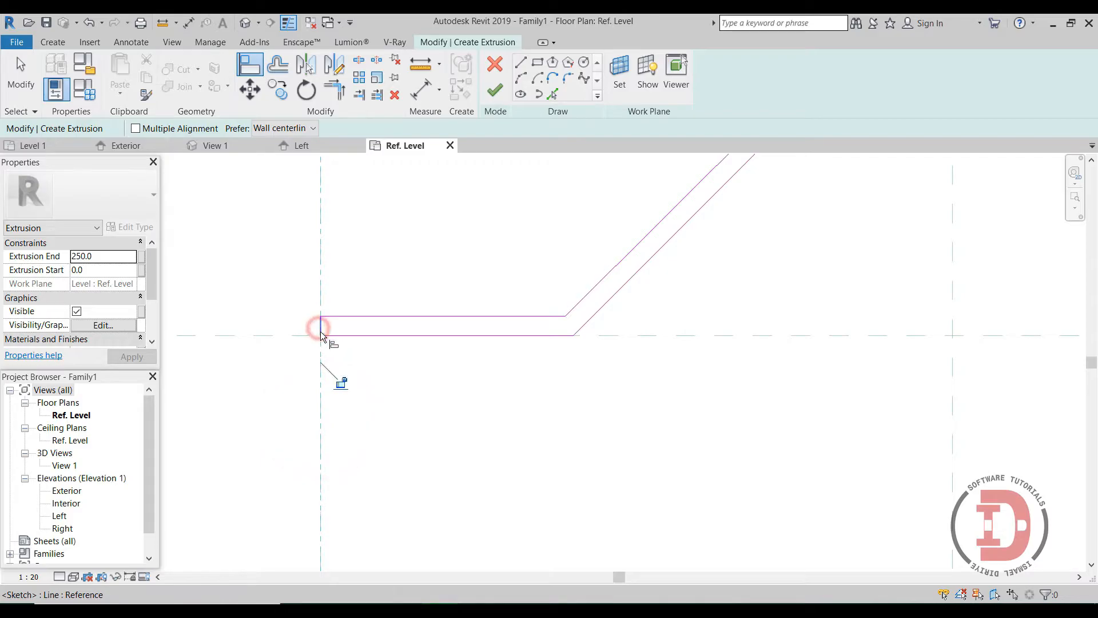
click(341, 381)
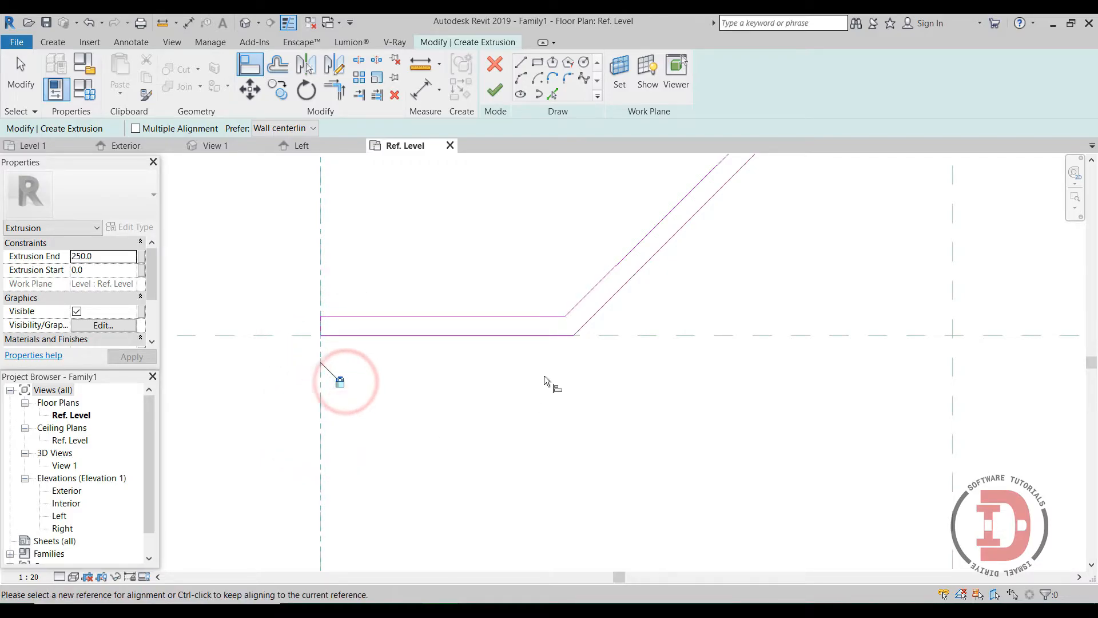
- Align the lower line of the left flat segment to the Center (Front/Back) reference plane and lock it
click(678, 337)
click(470, 334)
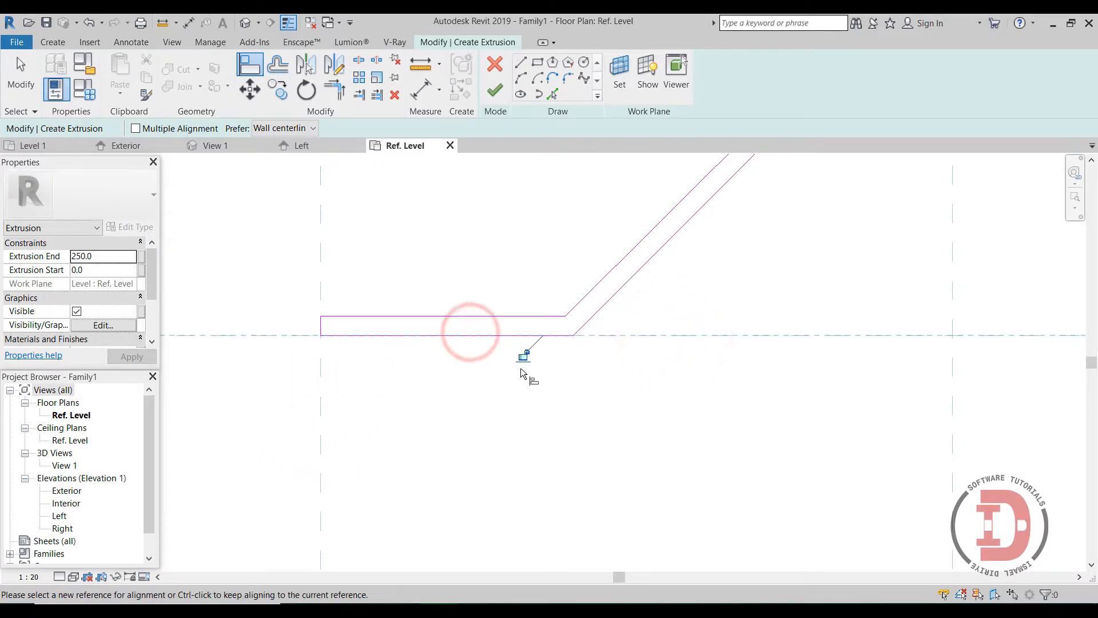
click(522, 359)
- Align the lower line of the right flat segment to the Center (Front/Back) reference plane and lock it
scroll(728, 346, down, 5)
middle_drag(721, 366, 688, 410)
click(819, 361)
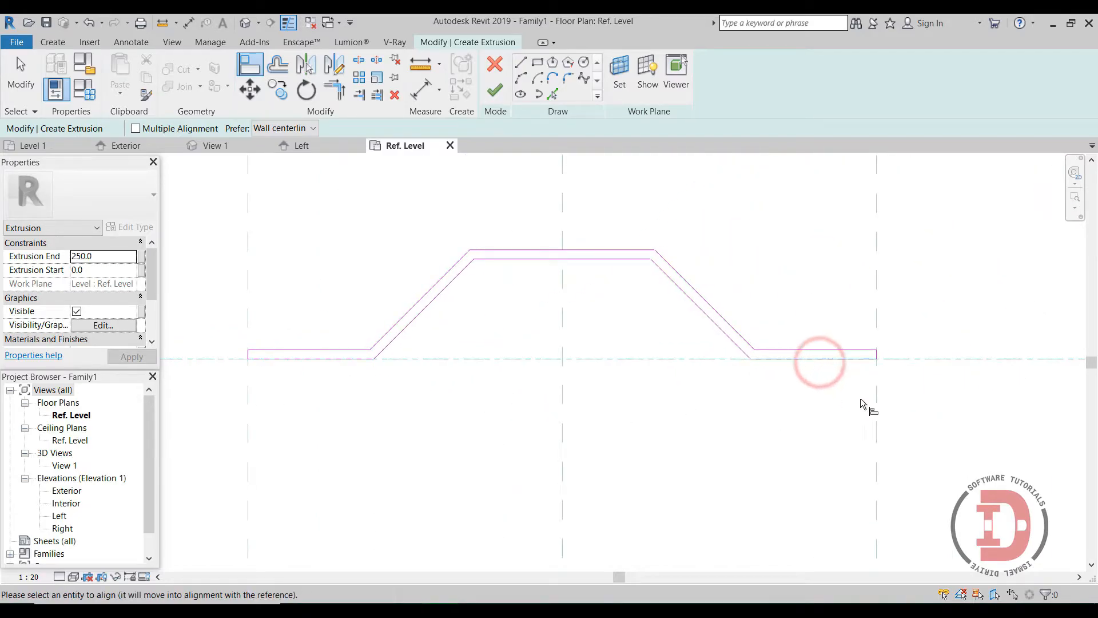
click(675, 361)
click(817, 359)
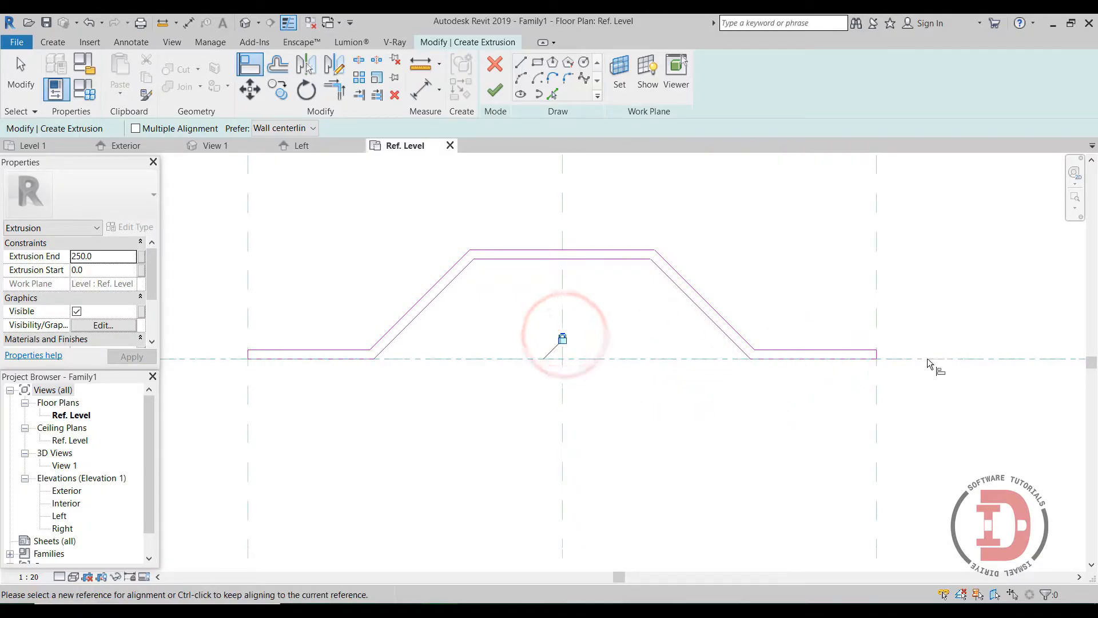
- Align the profile's right end line to the right reference plane and lock the alignment
scroll(875, 360, up, 2)
click(881, 280)
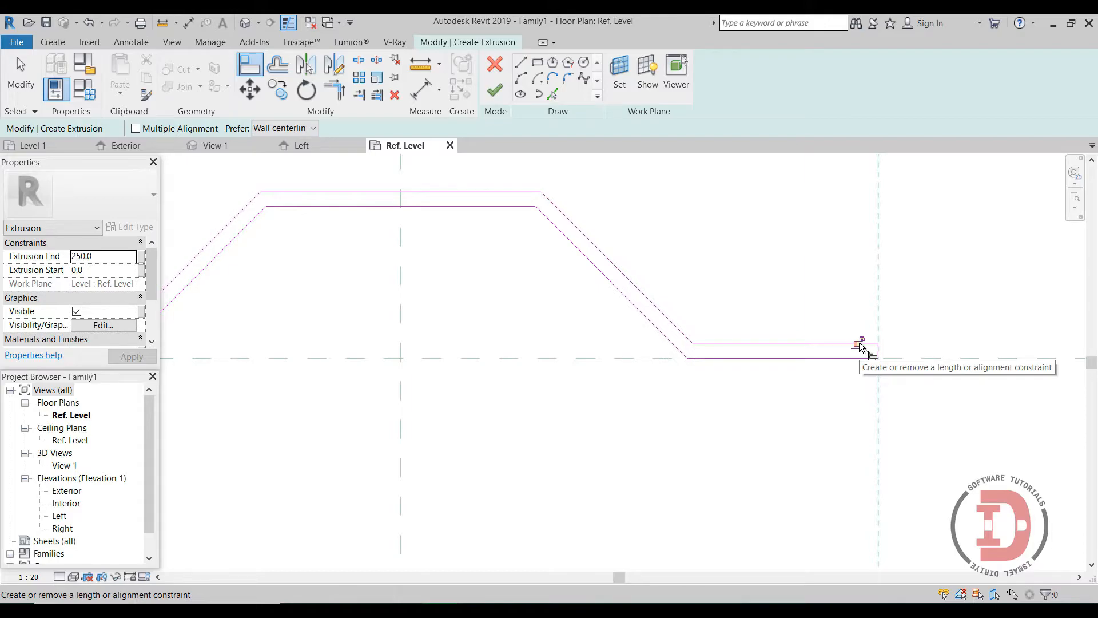
click(861, 343)
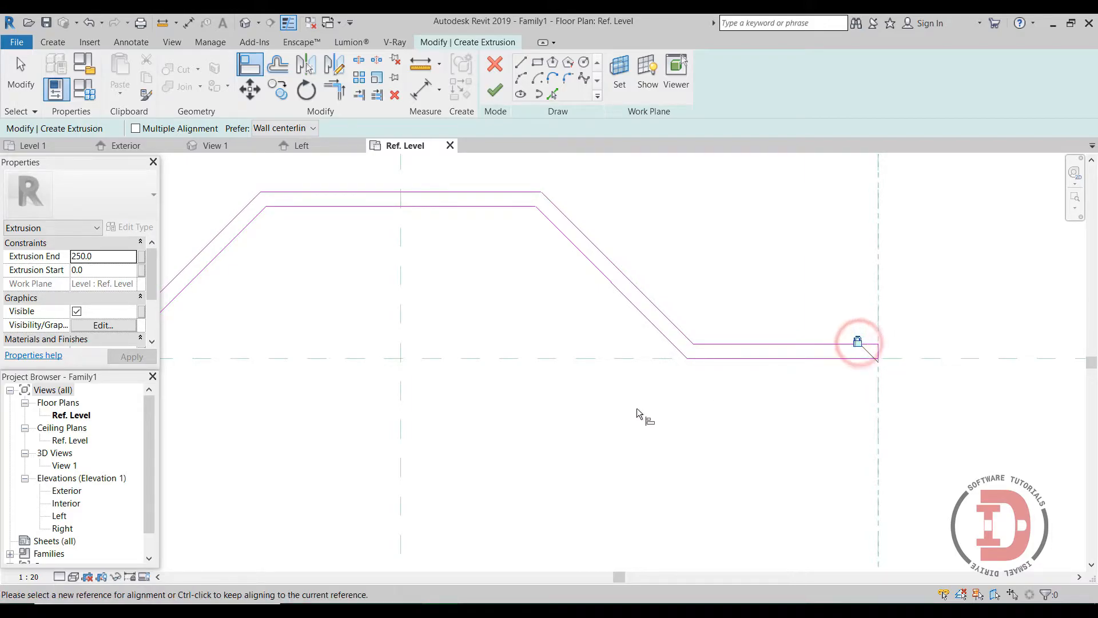
- Place an aligned dimension along the left flat segment, from the left reference plane to the inner corner at the diagonal
scroll(615, 417, down, 4)
middle_drag(458, 437, 590, 405)
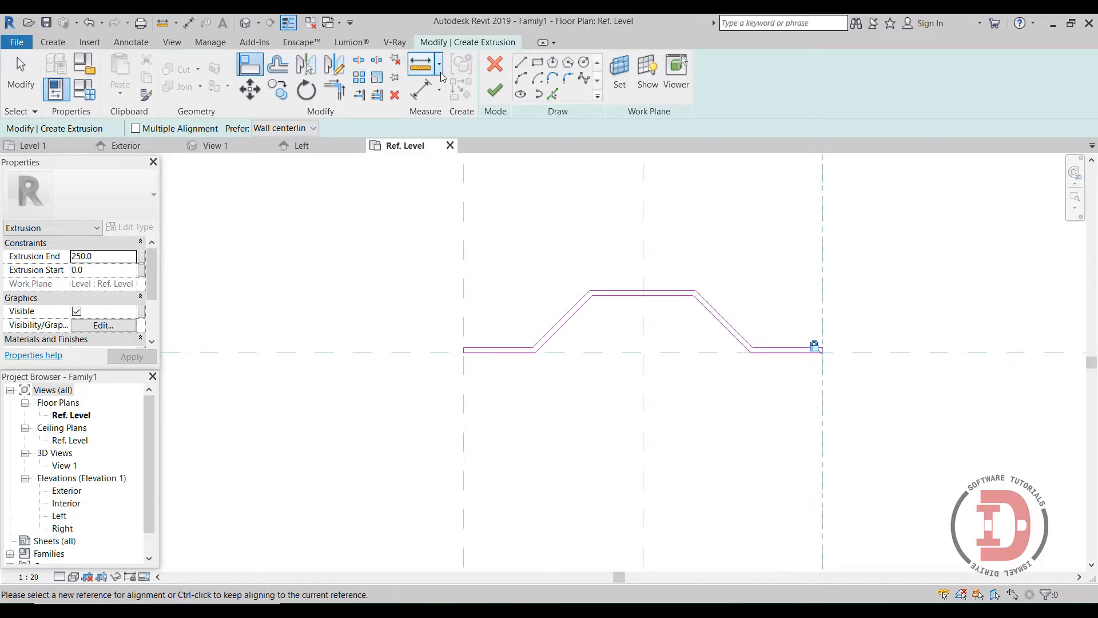
click(421, 90)
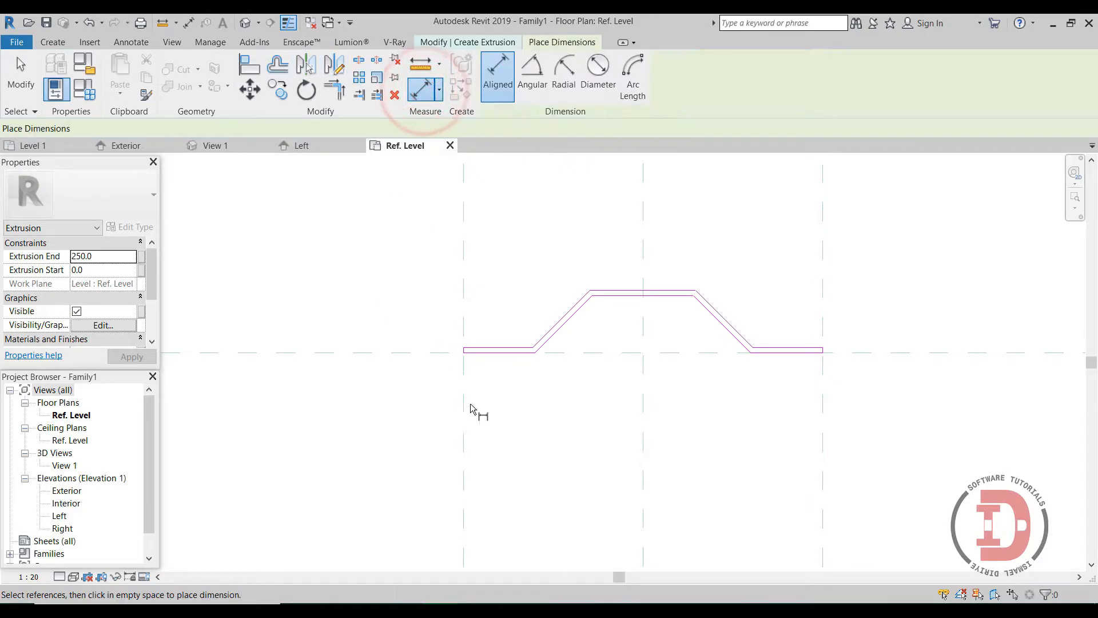
click(464, 366)
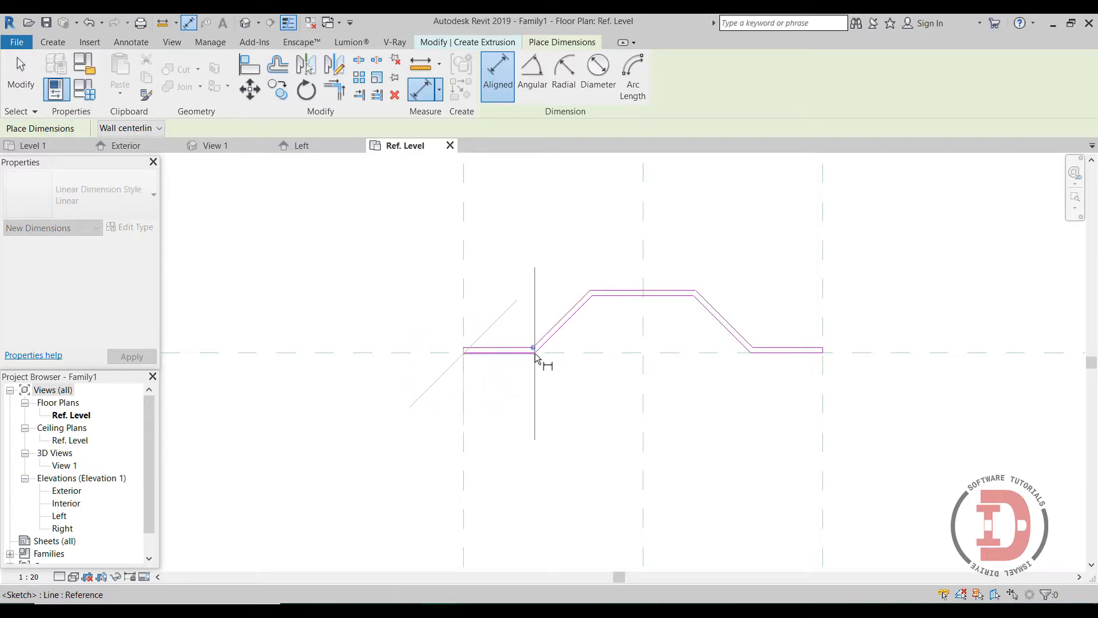
scroll(536, 354, up, 3)
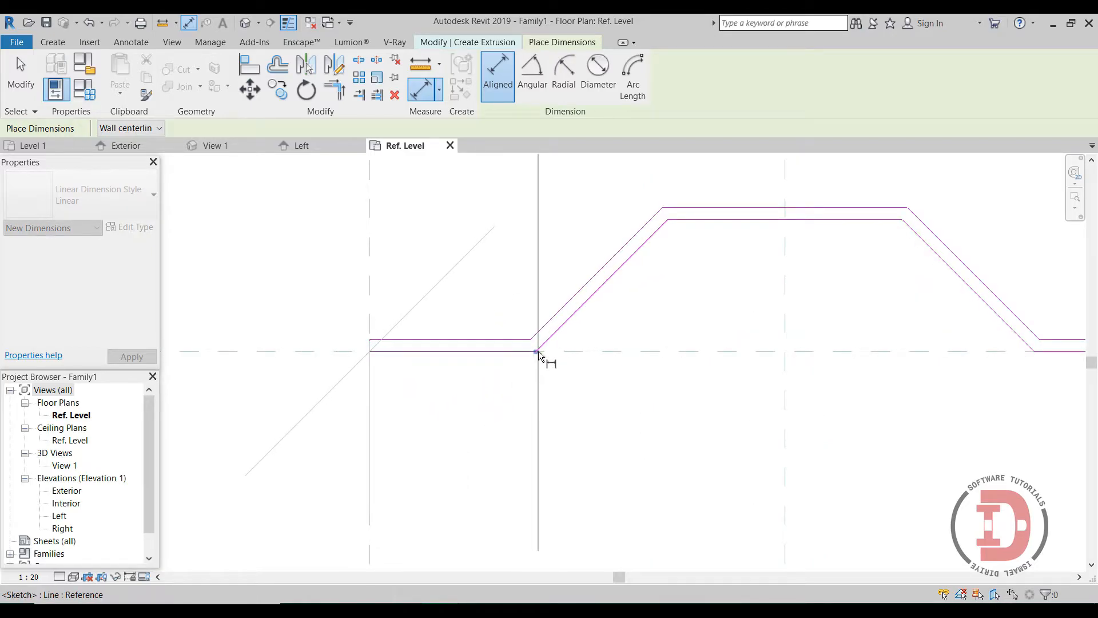
click(536, 353)
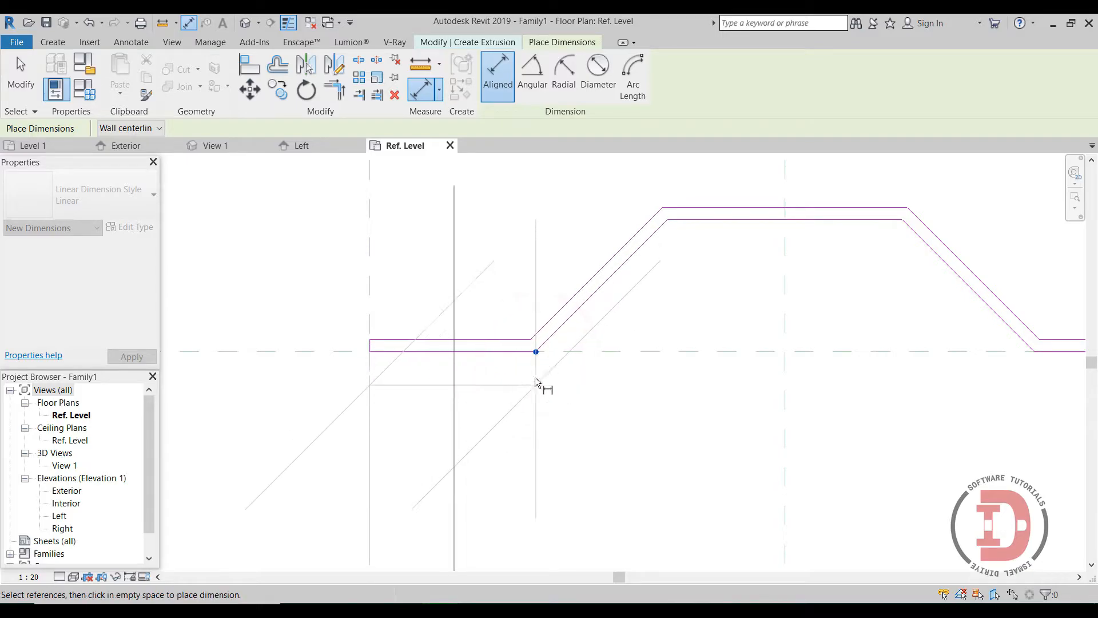
click(578, 377)
- Try a view scale of 1:1, and settle on 1:2 so the dimension text is readable
scroll(437, 489, down, 2)
scroll(435, 488, down, 2)
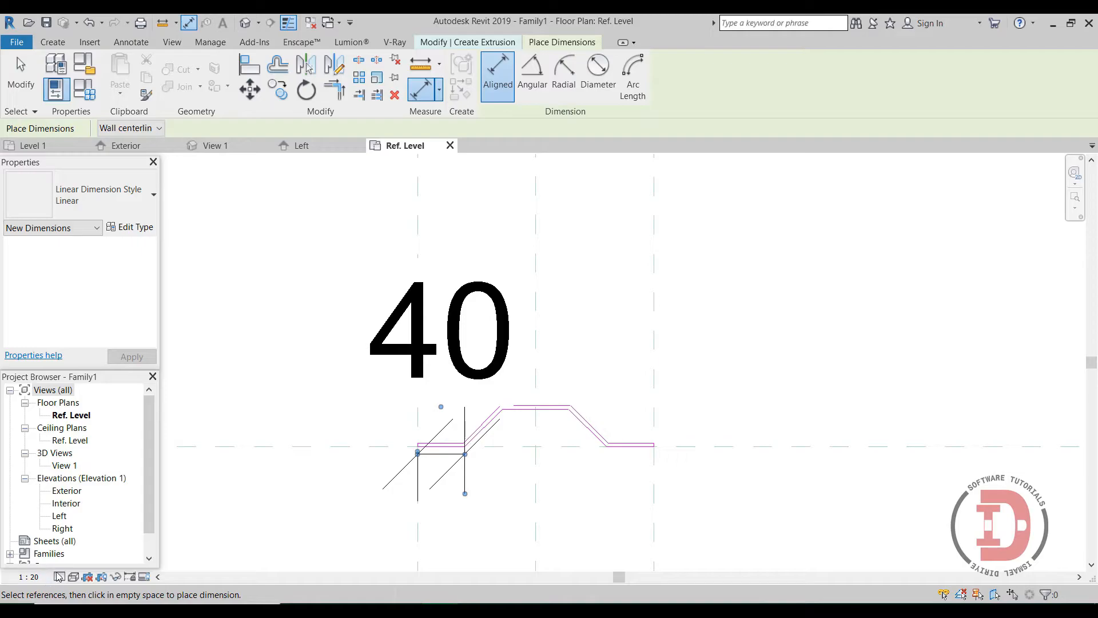
click(29, 577)
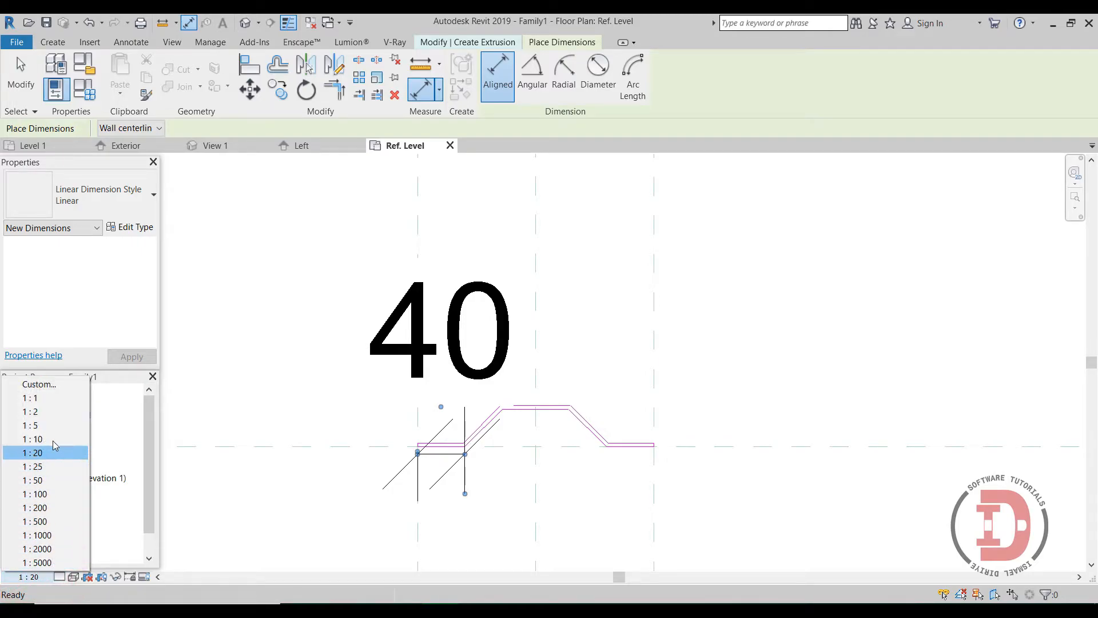
click(43, 399)
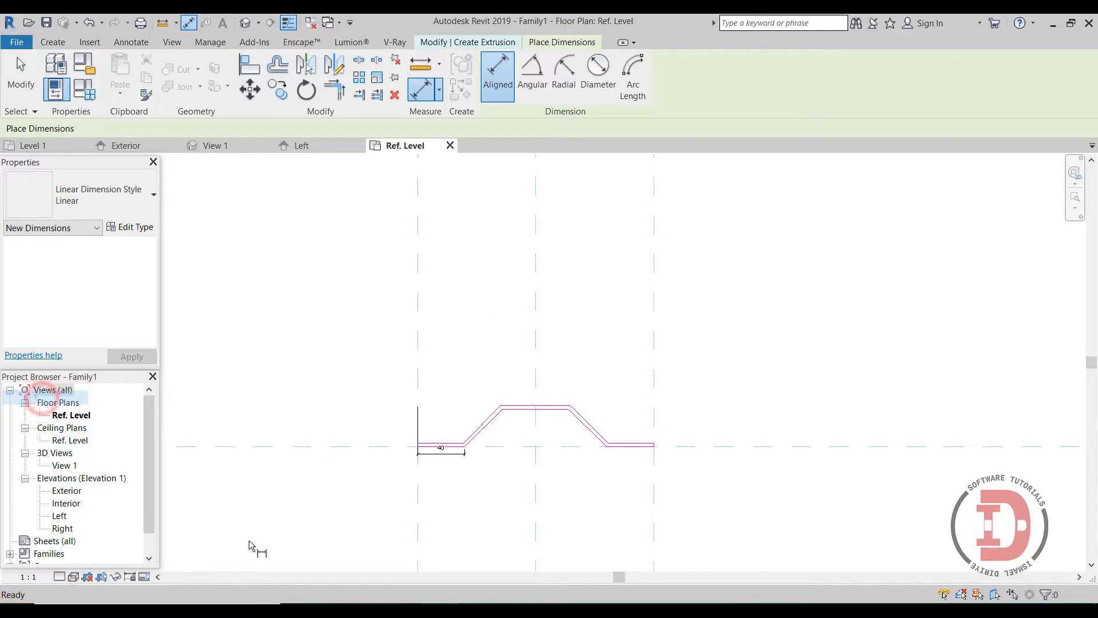
click(29, 577)
click(52, 423)
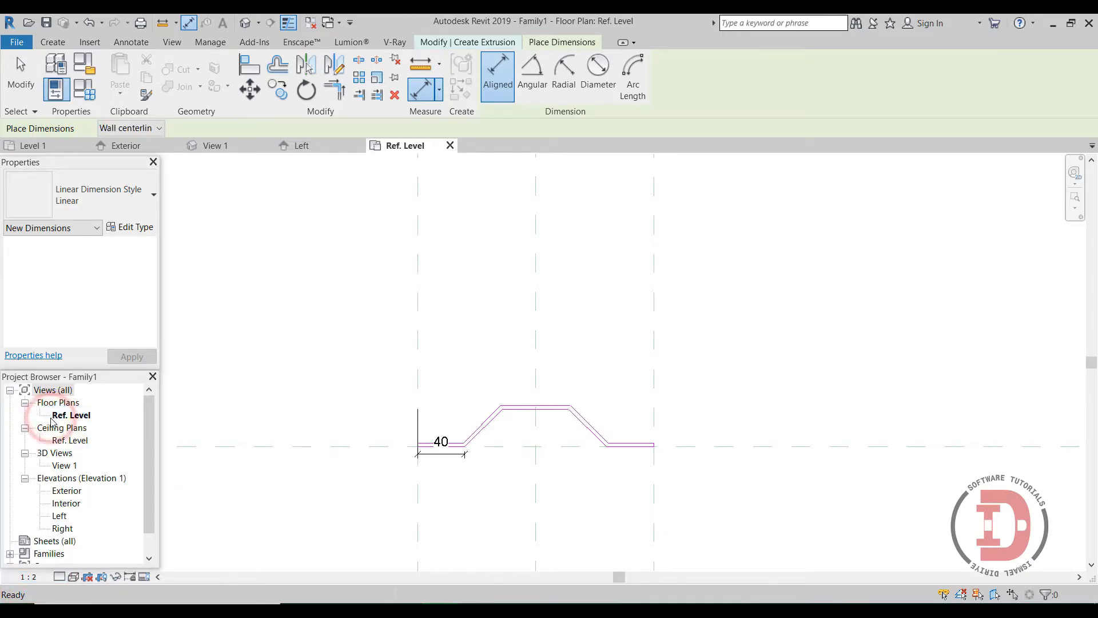
- Place an aligned dimension along the right flat segment, from its outer endpoint to the inner corner at the diagonal
scroll(427, 450, up, 3)
scroll(781, 498, down, 1)
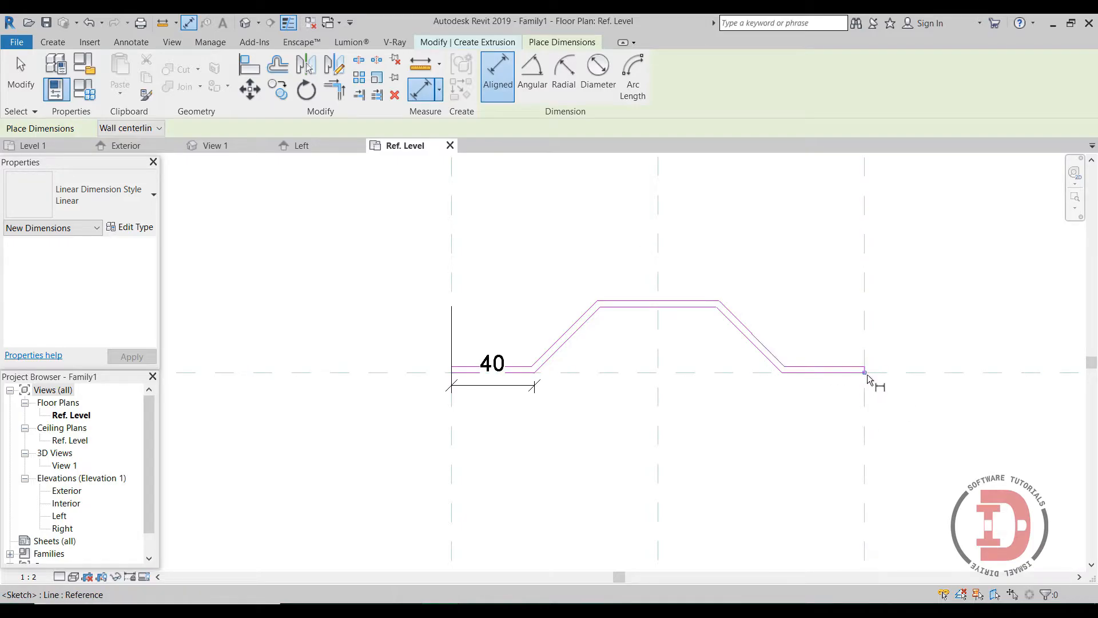
click(866, 373)
click(783, 374)
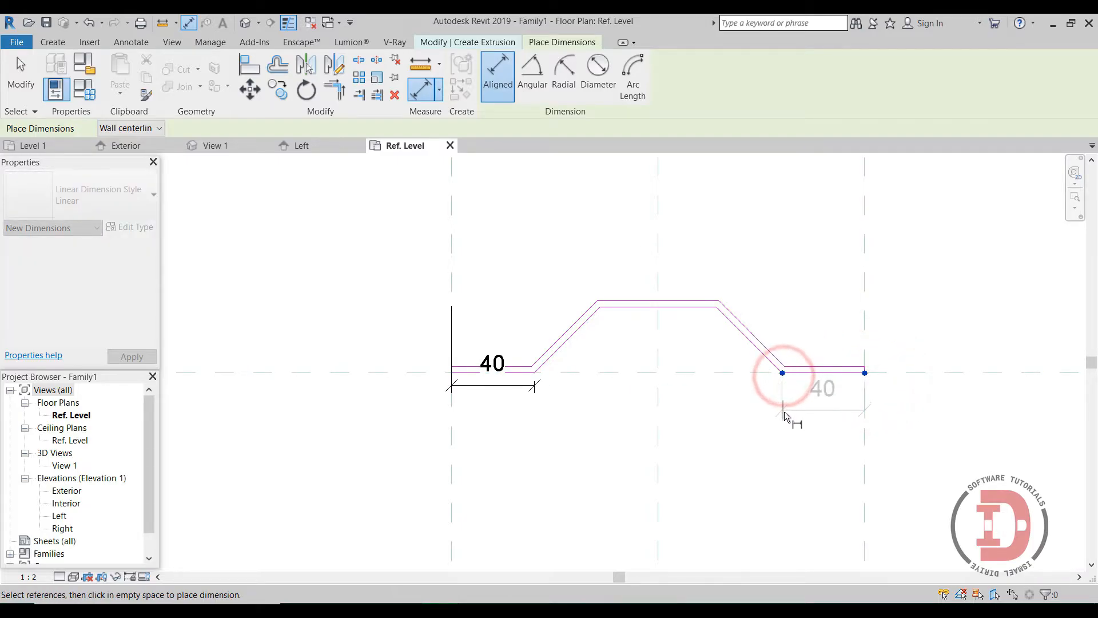
click(709, 386)
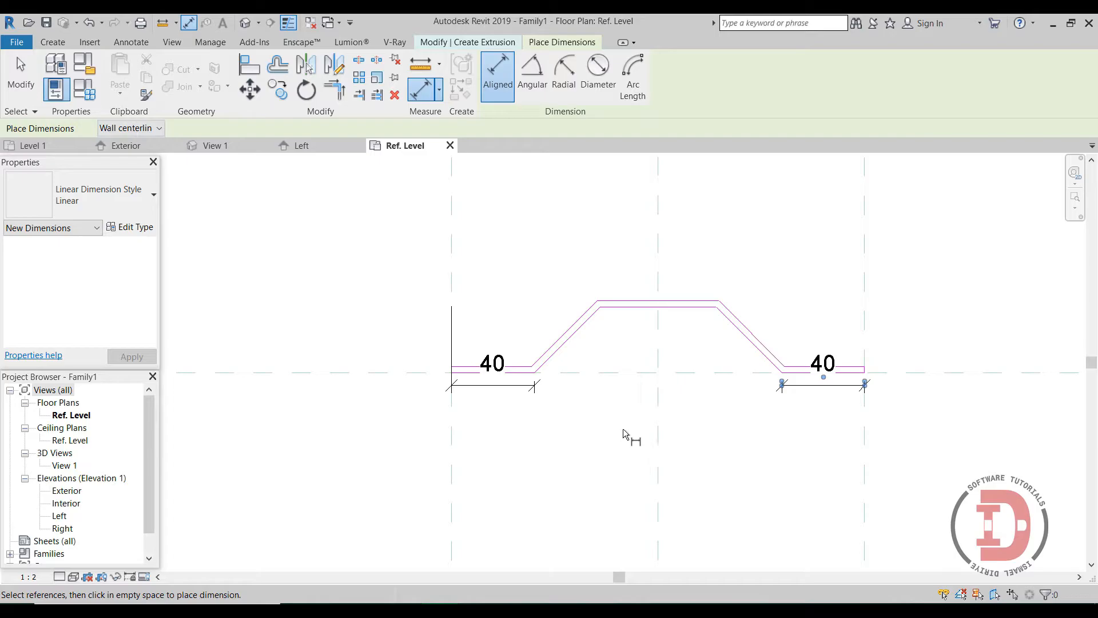
- Dimension the thickness between the double lines on the left diagonal, the top segment and the right diagonal
scroll(597, 331, up, 2)
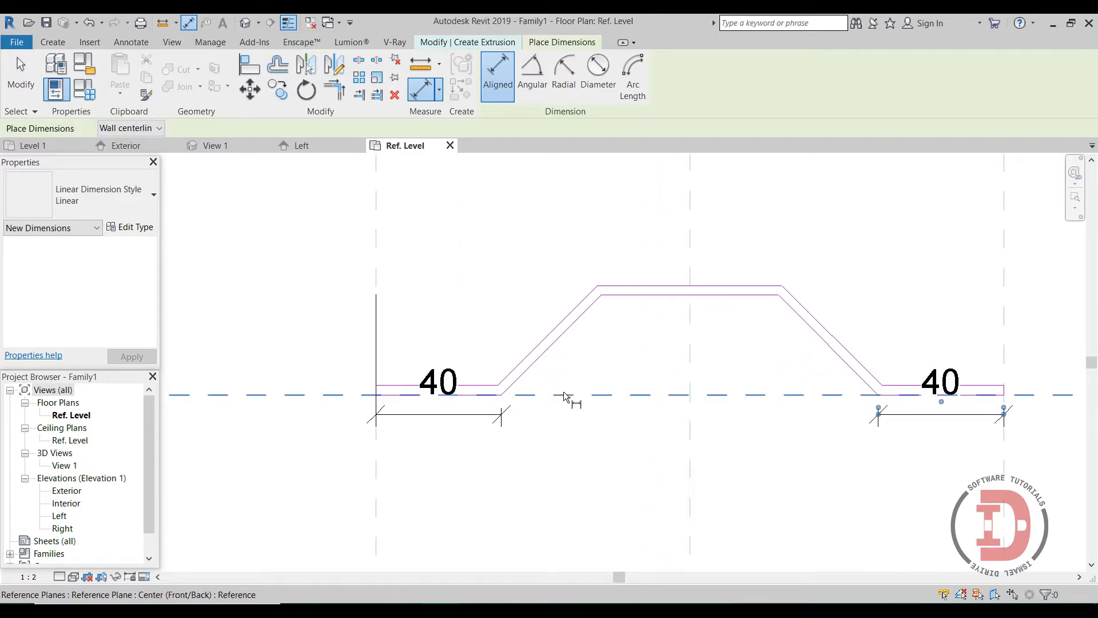
click(533, 352)
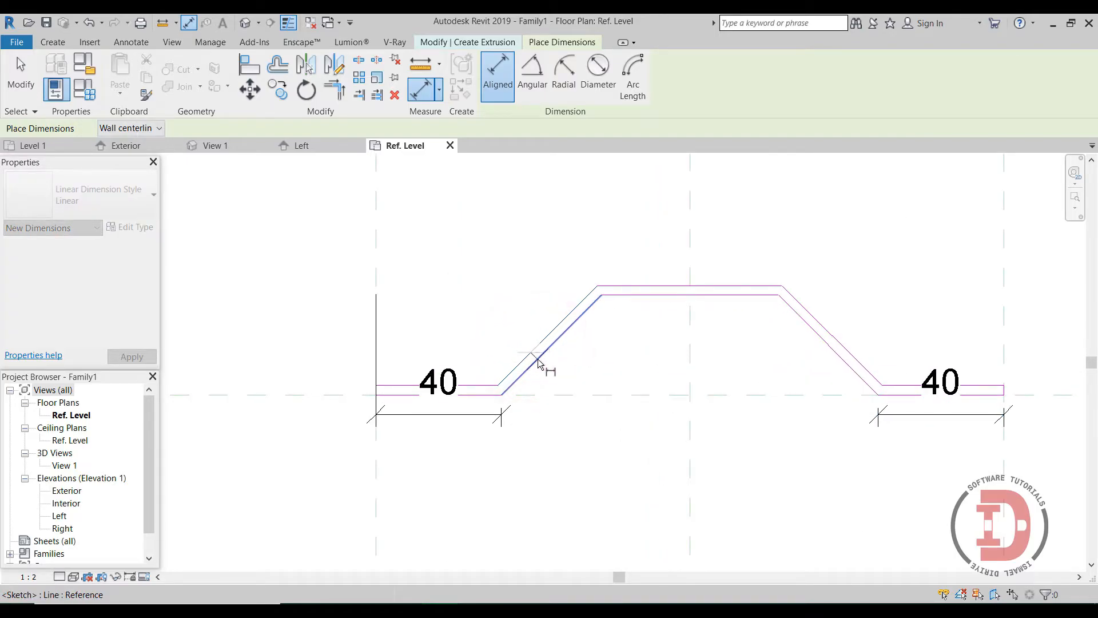
click(580, 375)
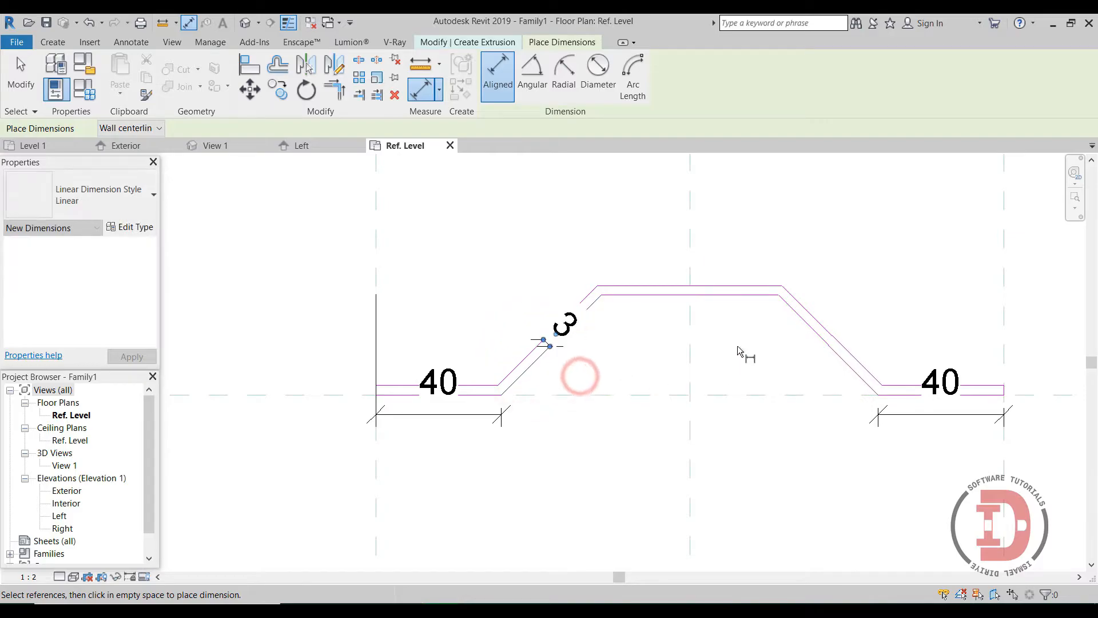
click(687, 285)
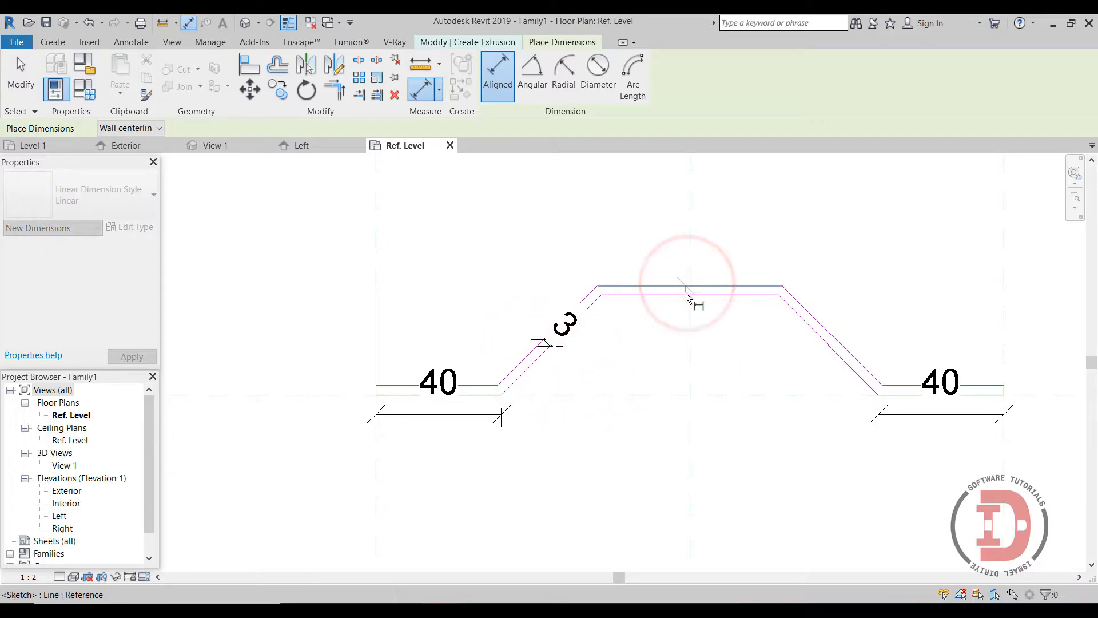
click(685, 294)
click(677, 343)
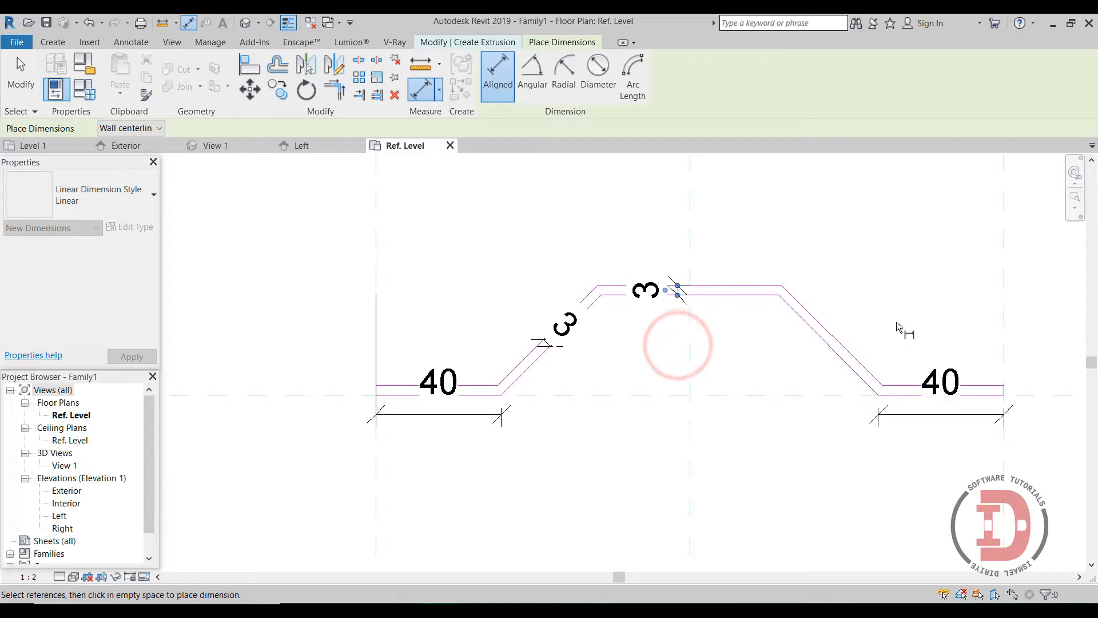
click(847, 344)
click(835, 353)
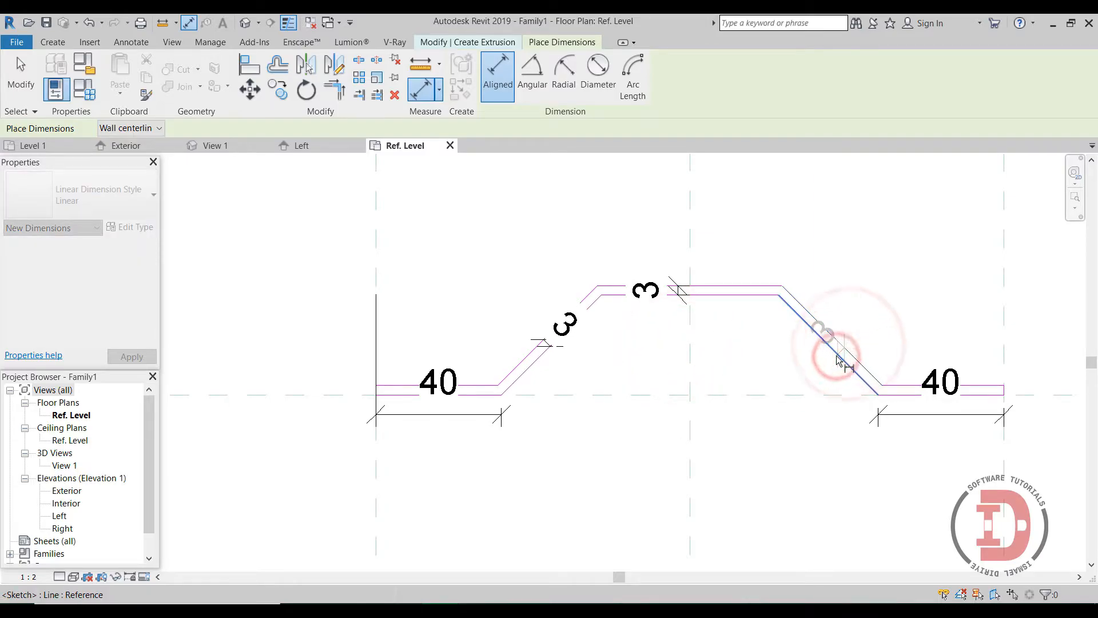
click(783, 376)
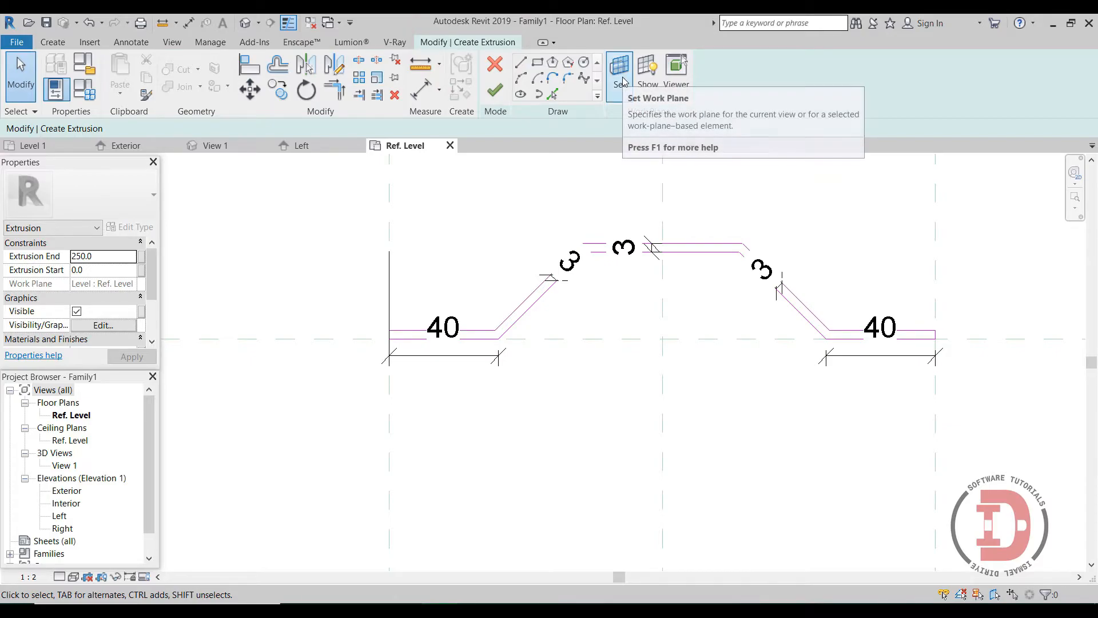
- Draw a horizontal reference plane along the top segment's inner line, spanning beyond the left and right reference planes
click(57, 46)
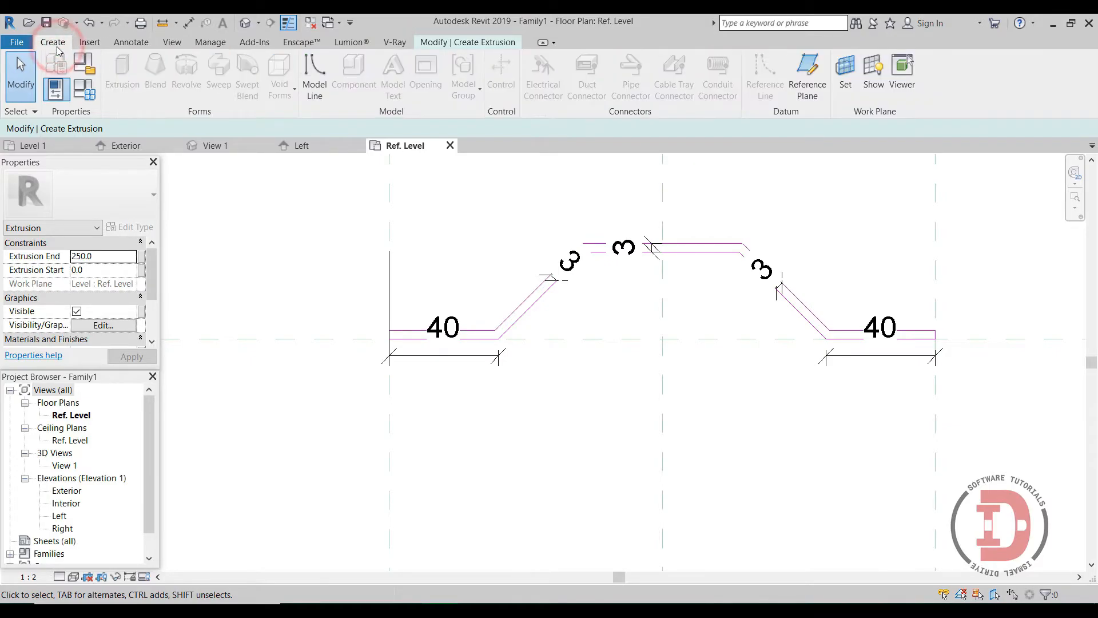
click(800, 79)
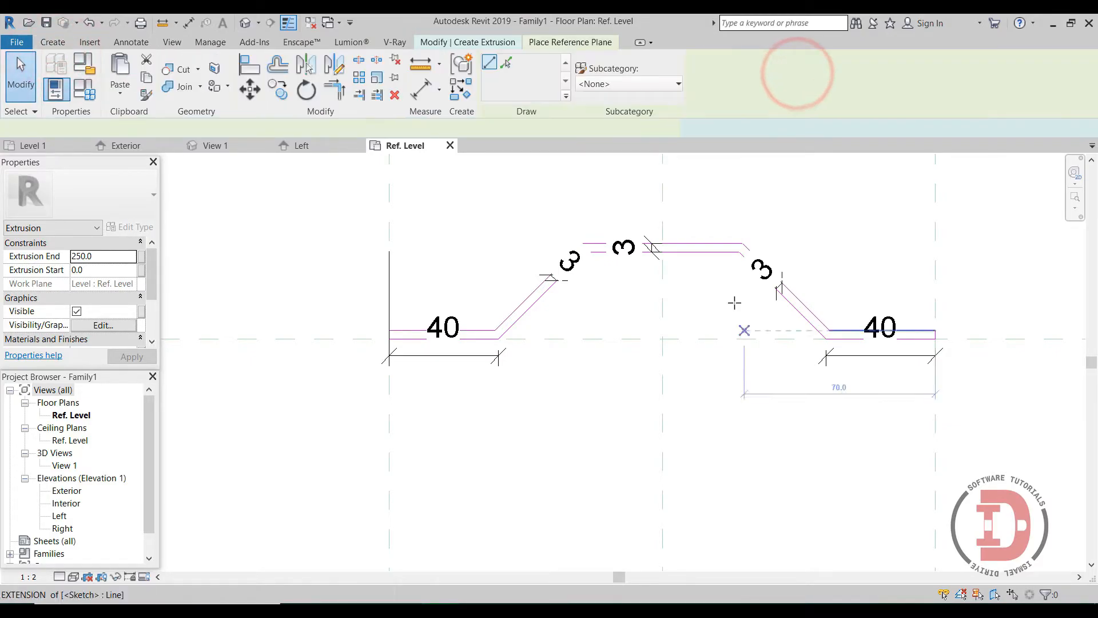
click(739, 252)
right_click(1010, 246)
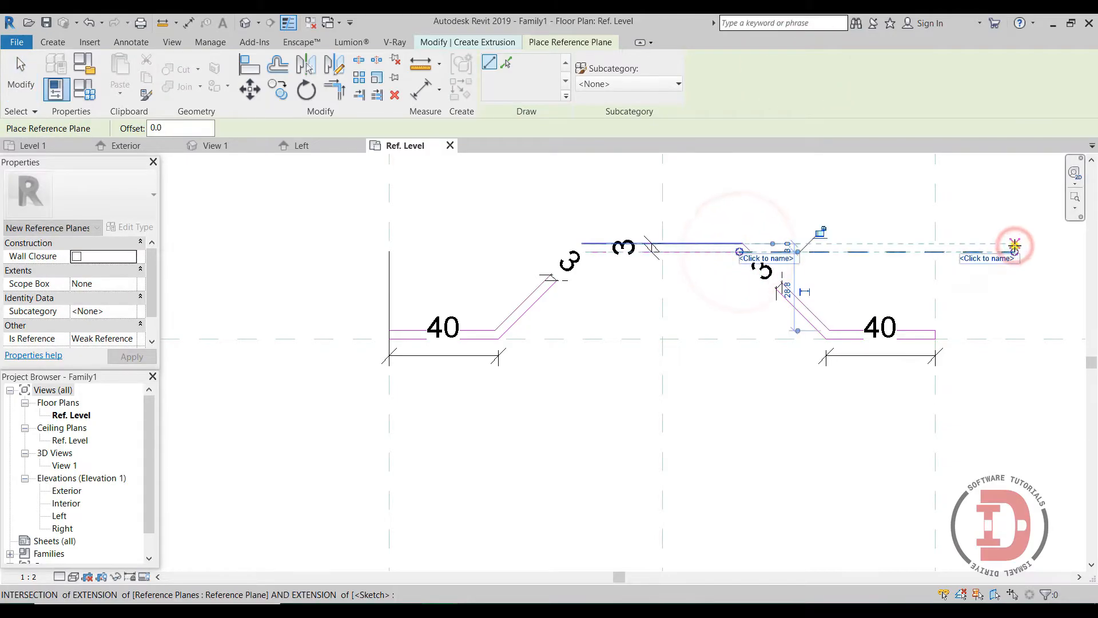
click(1024, 253)
right_click(982, 221)
click(1007, 231)
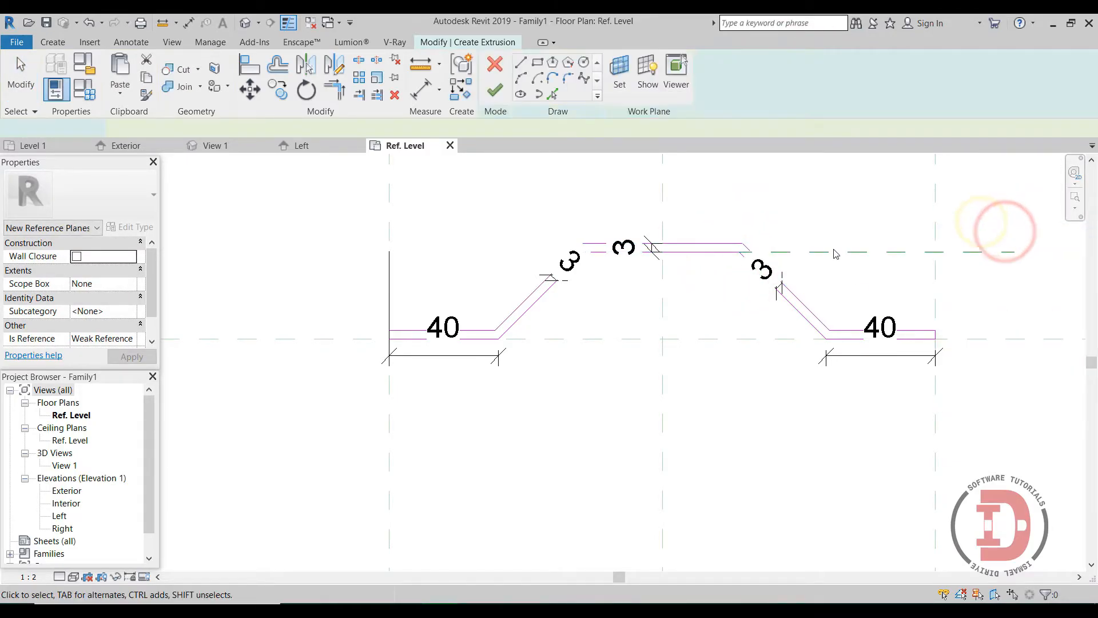
click(836, 251)
drag(725, 253, 319, 252)
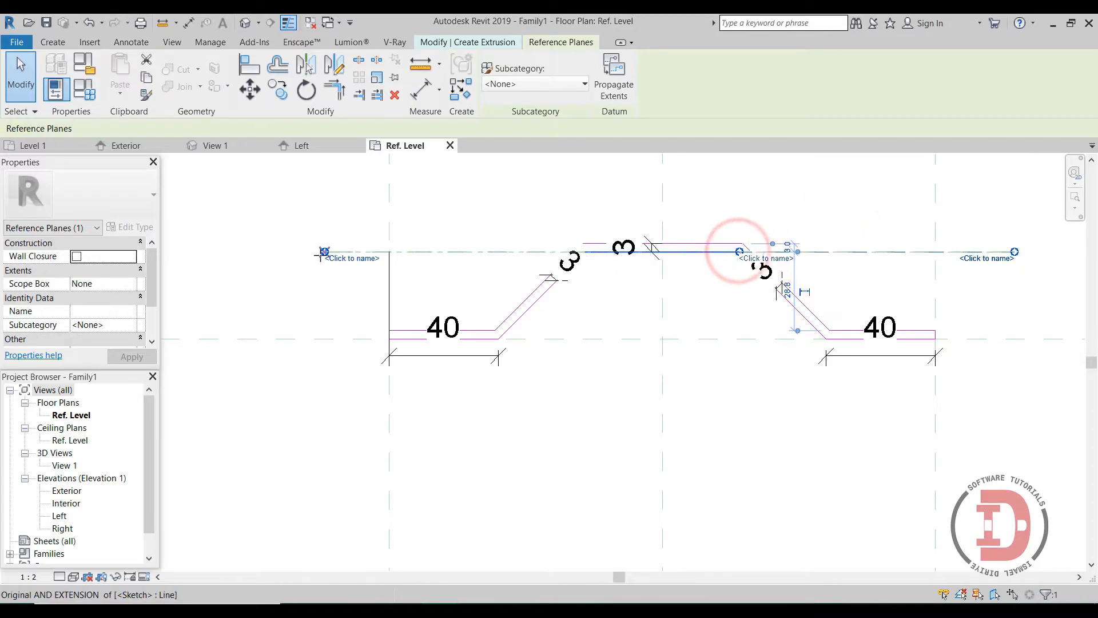
- Dimension the distance between the new horizontal reference plane and the Center (Front/Back) reference plane, placing it beyond the profile's right end
click(22, 74)
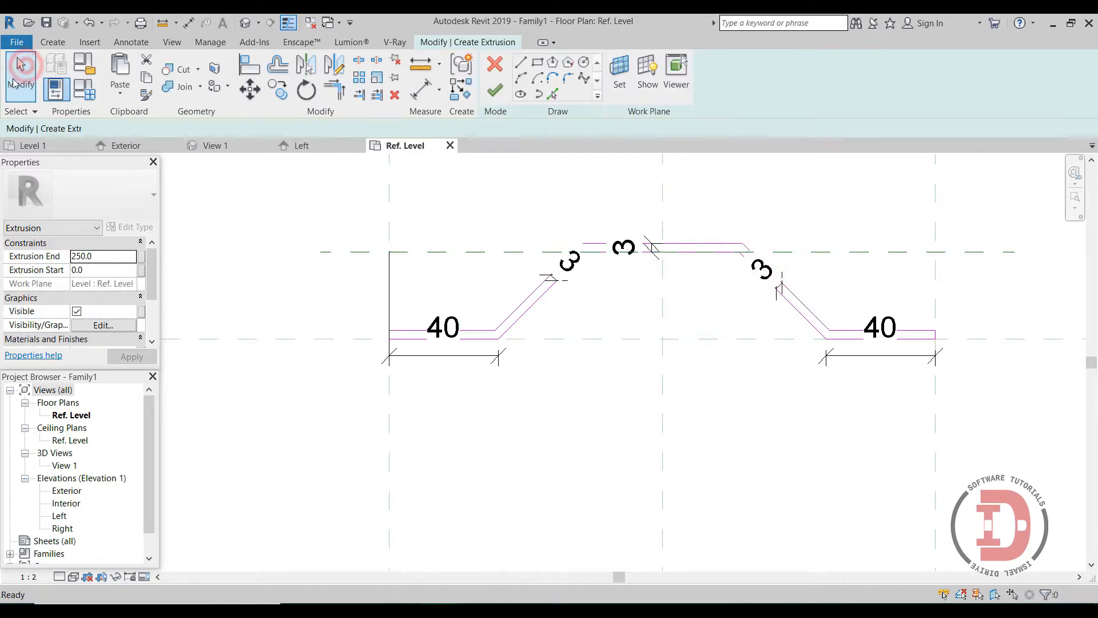
click(420, 88)
click(962, 337)
click(977, 252)
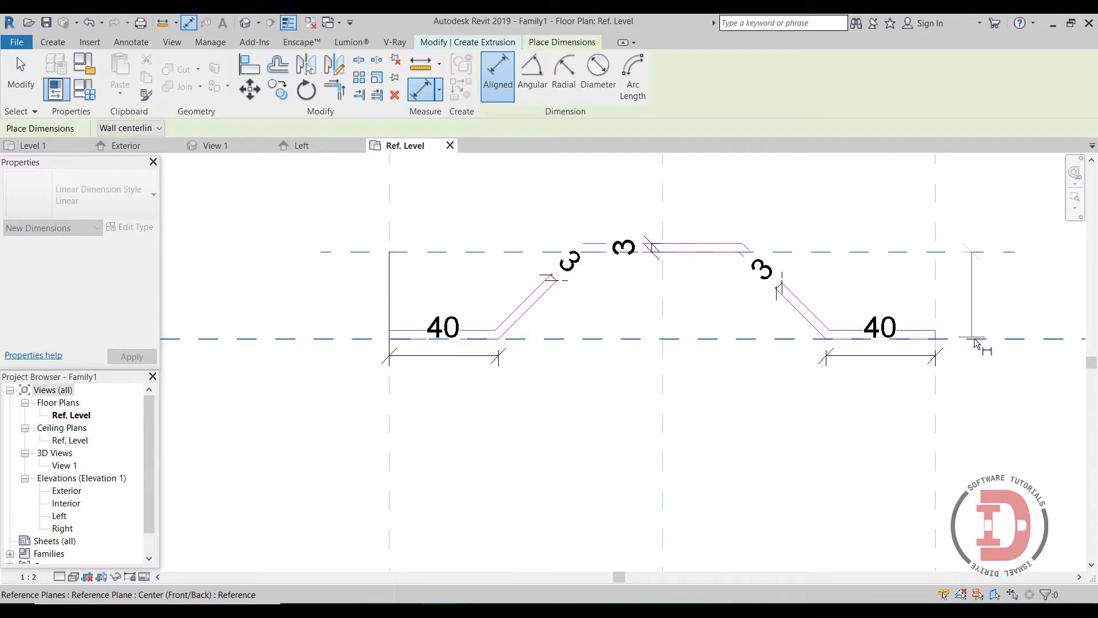
click(973, 339)
click(994, 387)
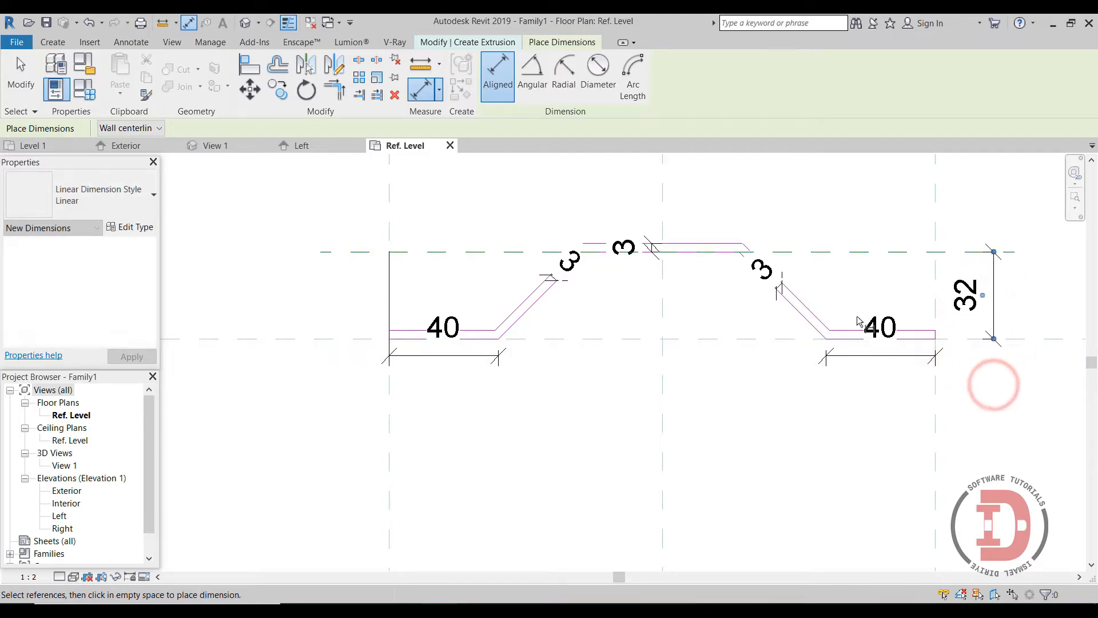
click(12, 95)
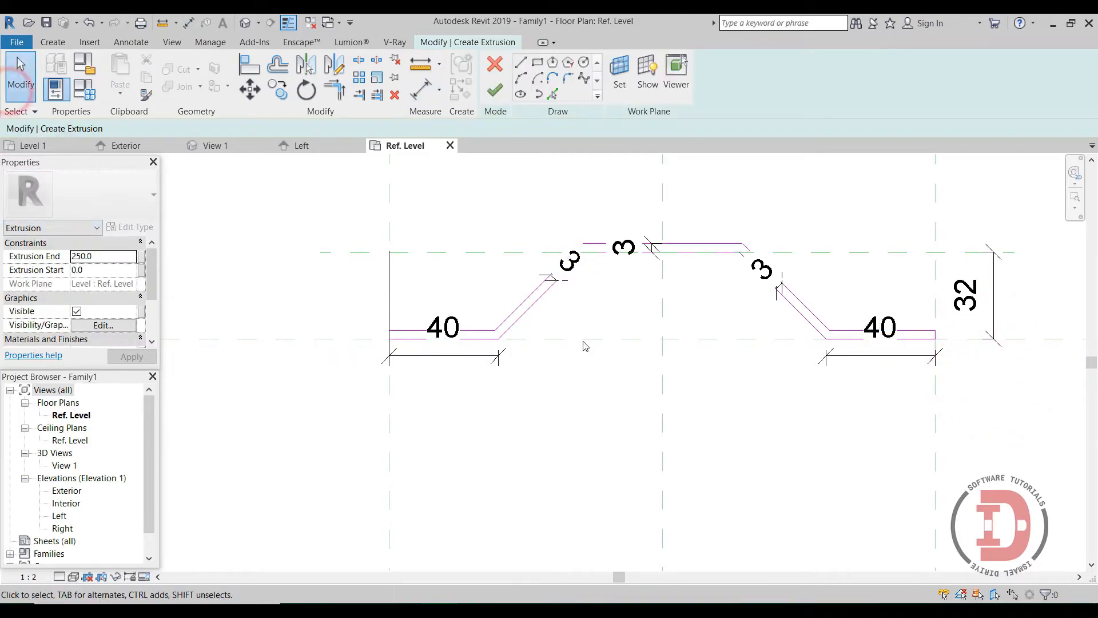
- Align the top segment's inner line to the new horizontal reference plane and lock the alignment
scroll(786, 227, up, 1)
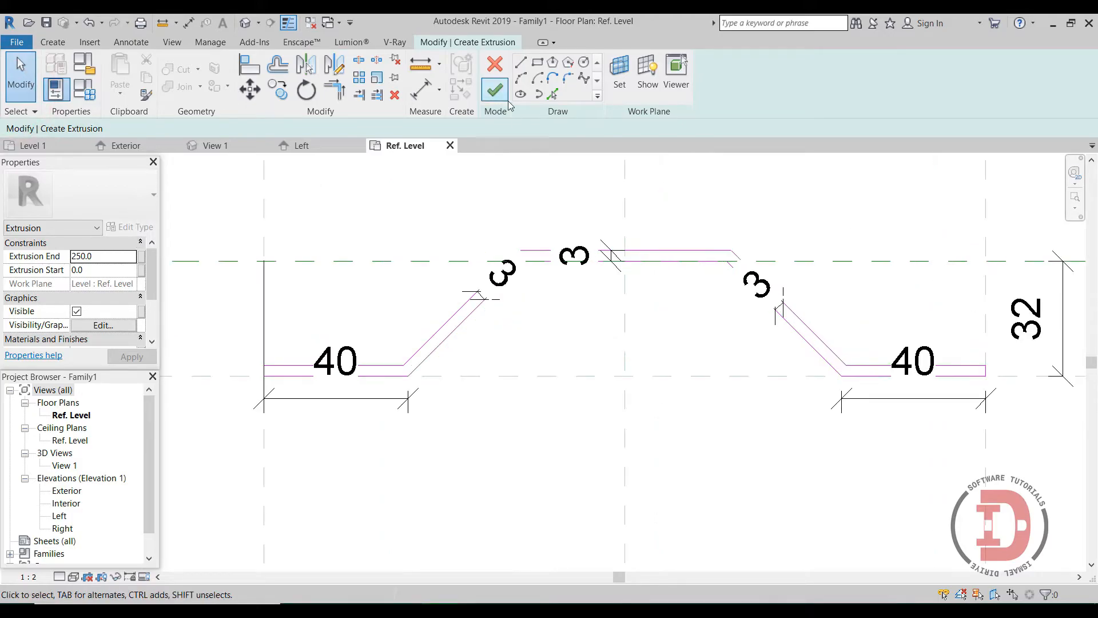
click(250, 65)
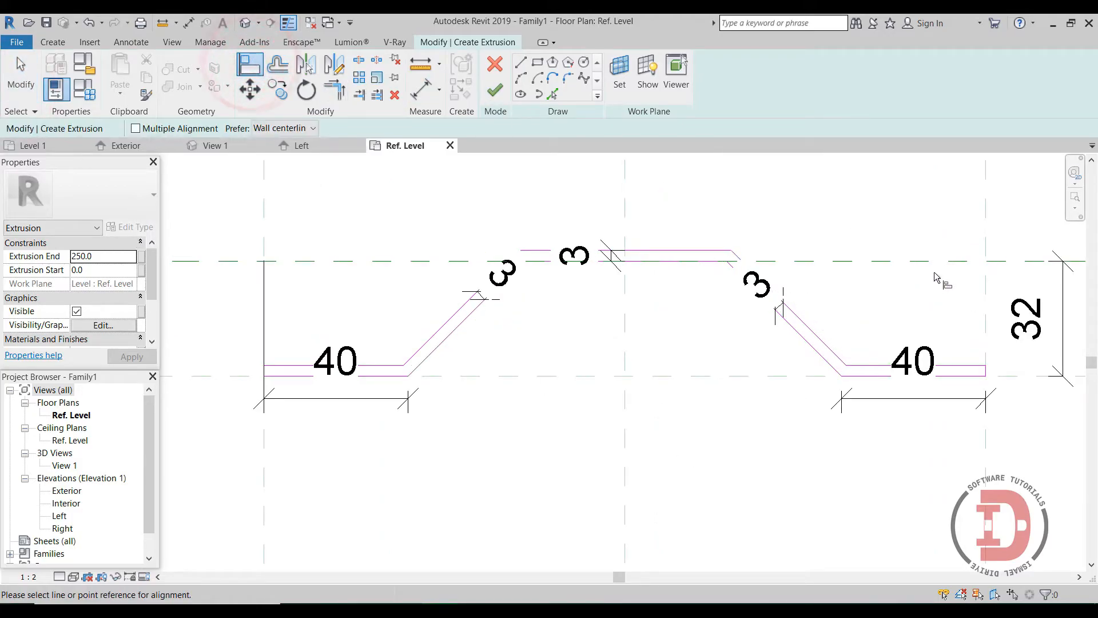
click(930, 262)
click(662, 263)
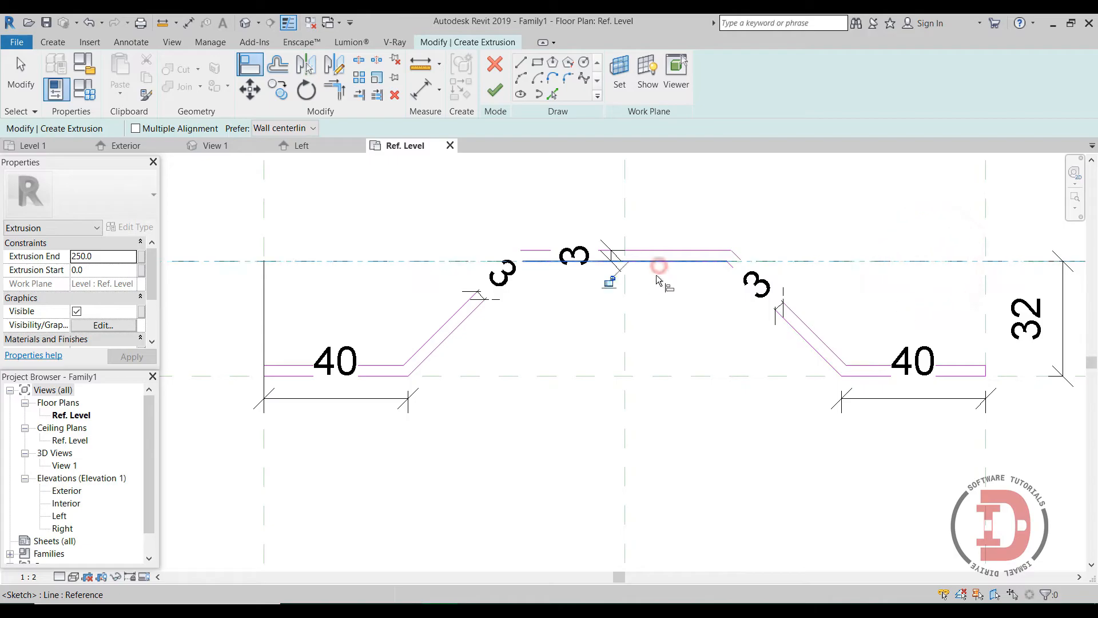
click(610, 281)
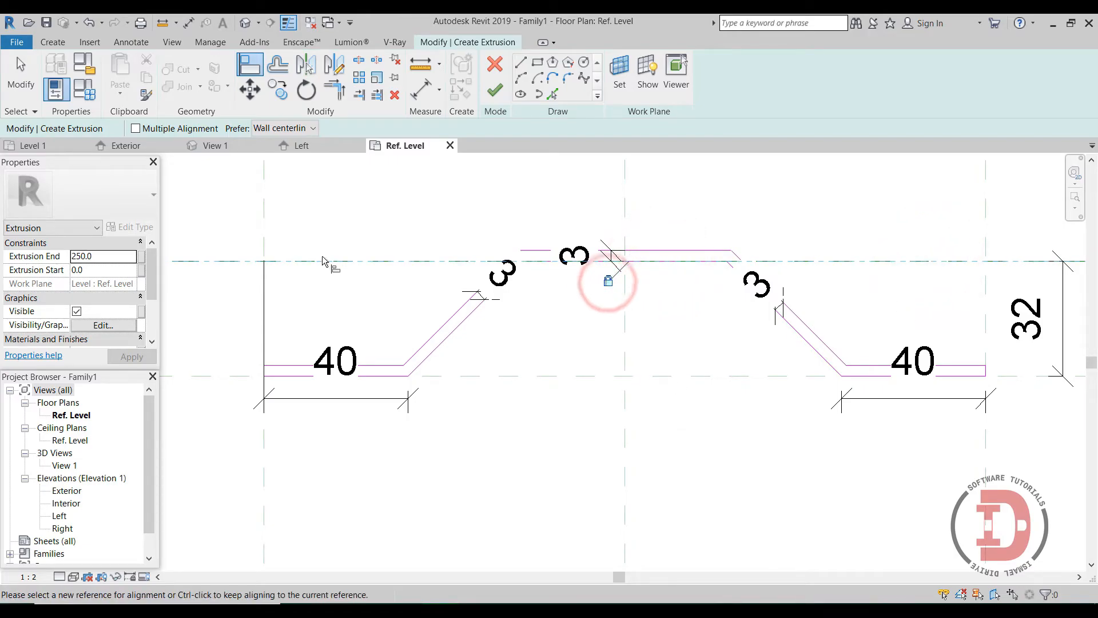
scroll(394, 238, down, 1)
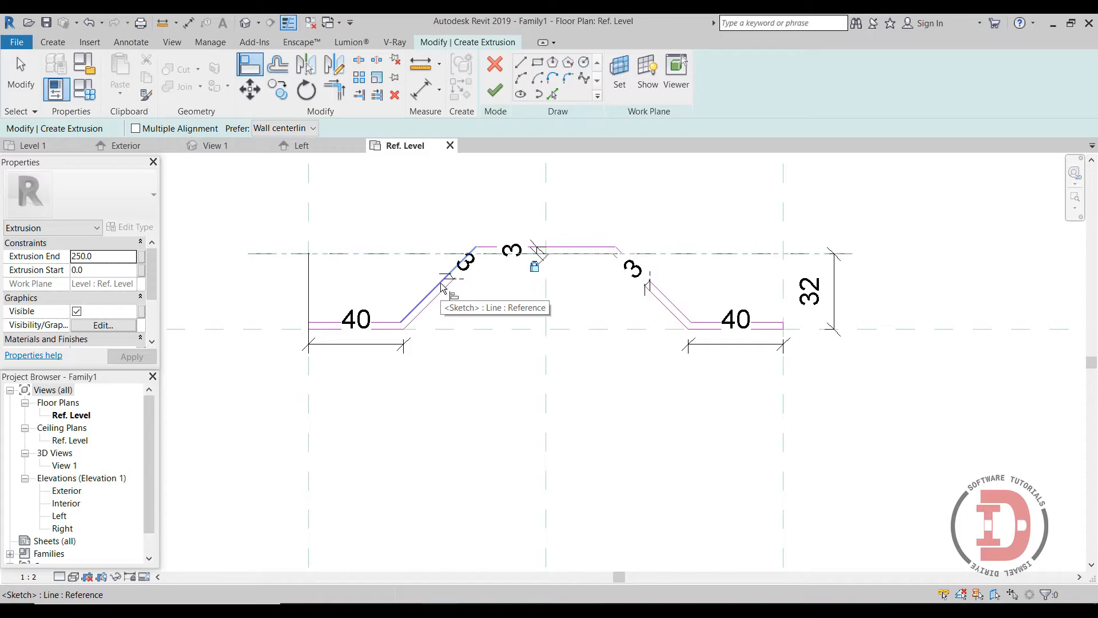
- Open the Exterior elevation and finish the extrusion sketch
double_click(67, 491)
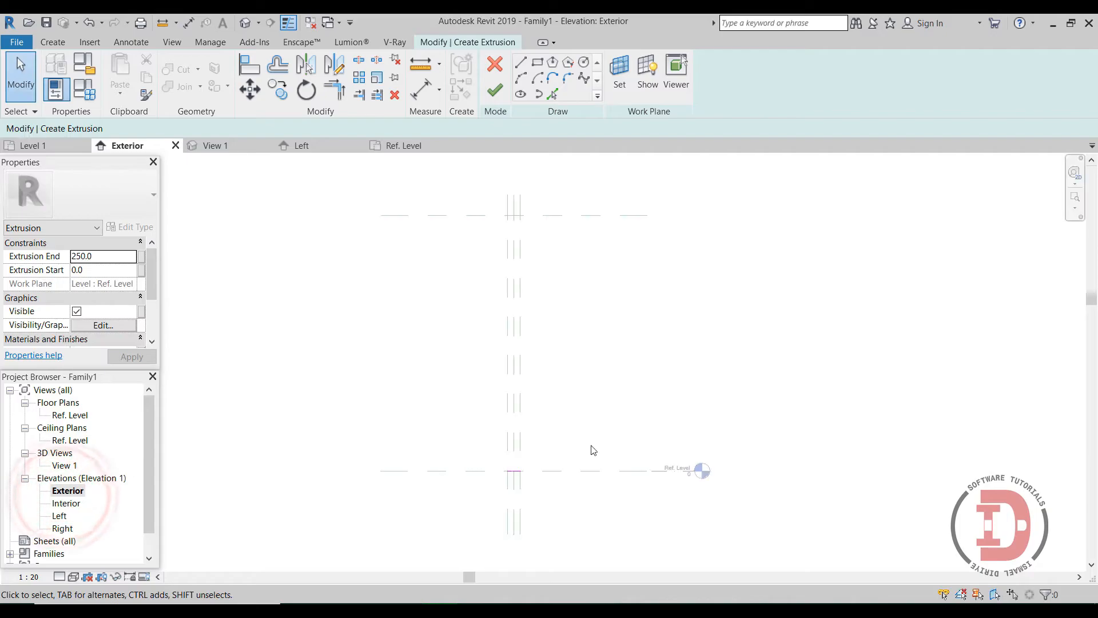
scroll(540, 495, up, 5)
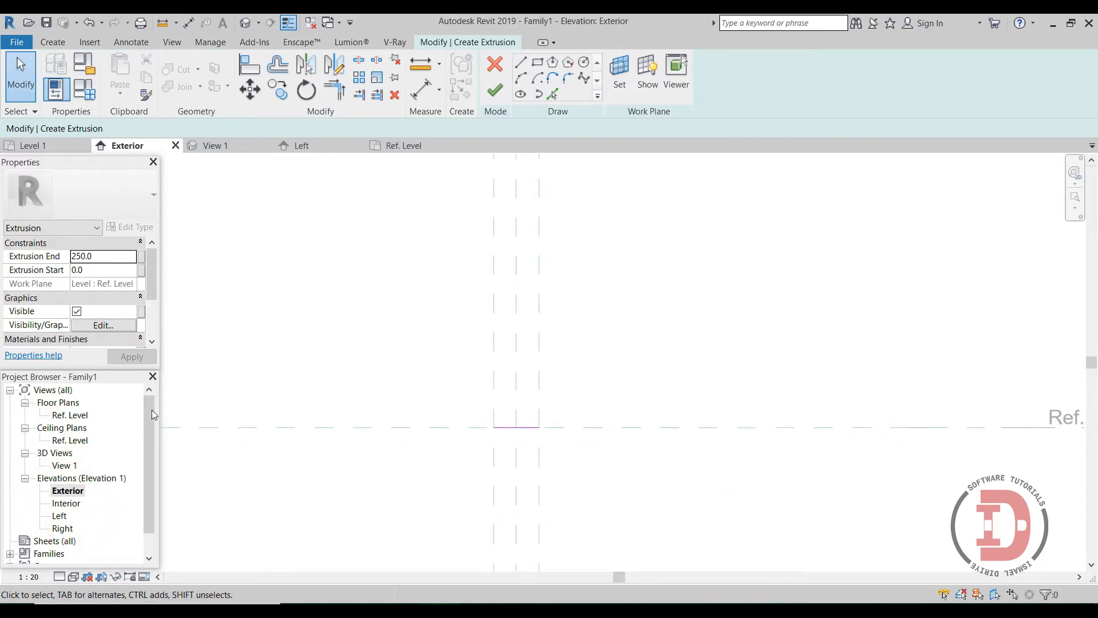
click(495, 90)
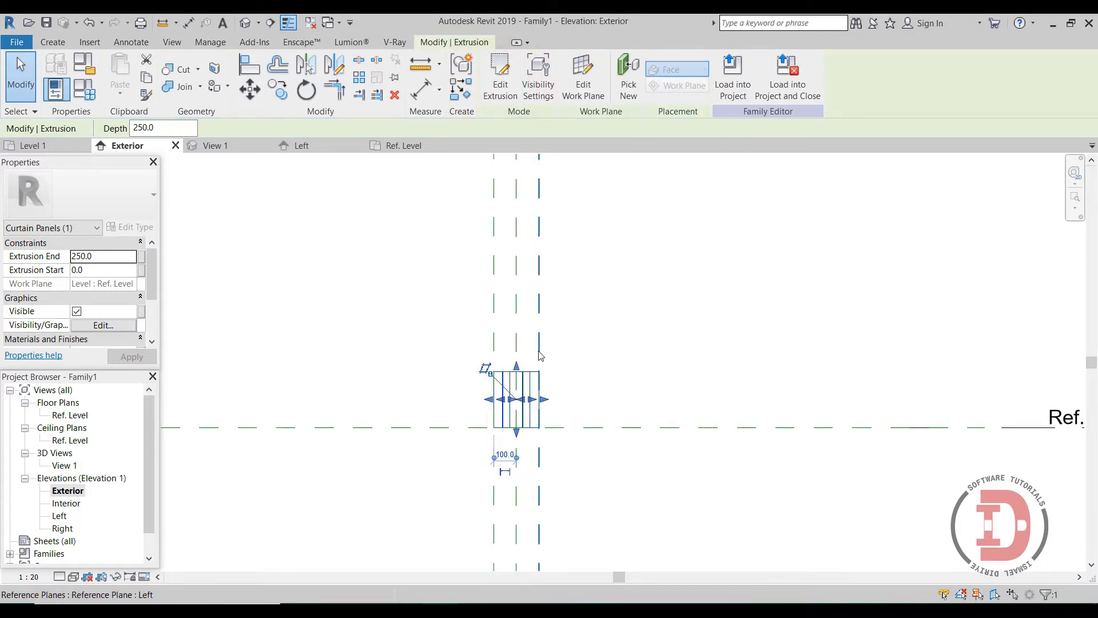
- Align the extrusion's top edge with the upper reference plane in the Exterior elevation and lock the alignment
scroll(604, 285, down, 3)
middle_drag(586, 405, 539, 559)
scroll(558, 438, down, 4)
scroll(303, 309, down, 2)
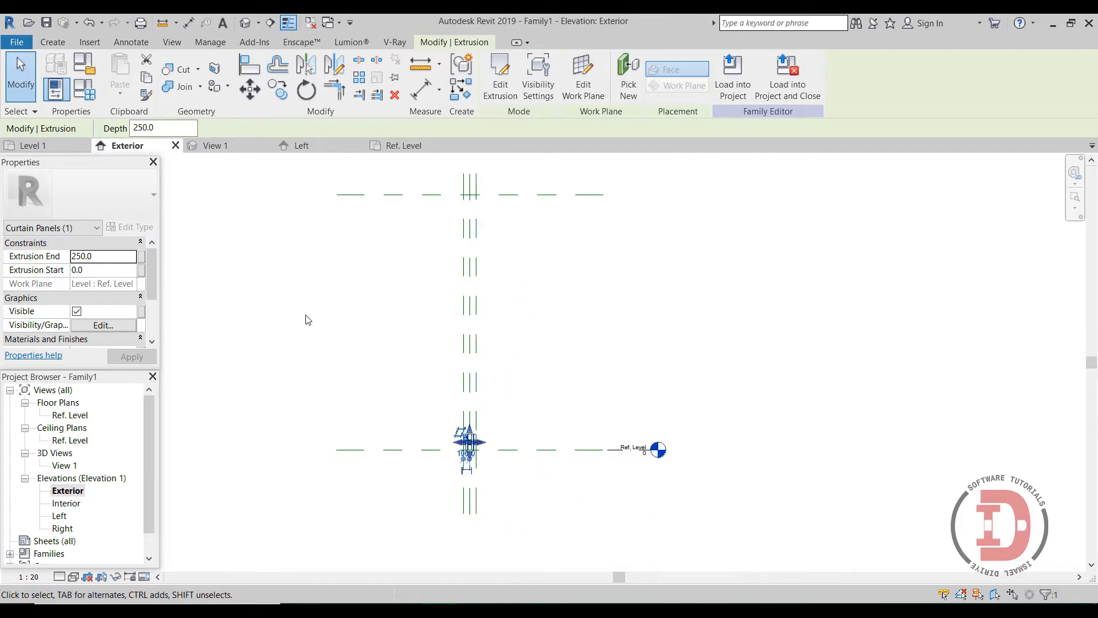
click(249, 64)
click(548, 213)
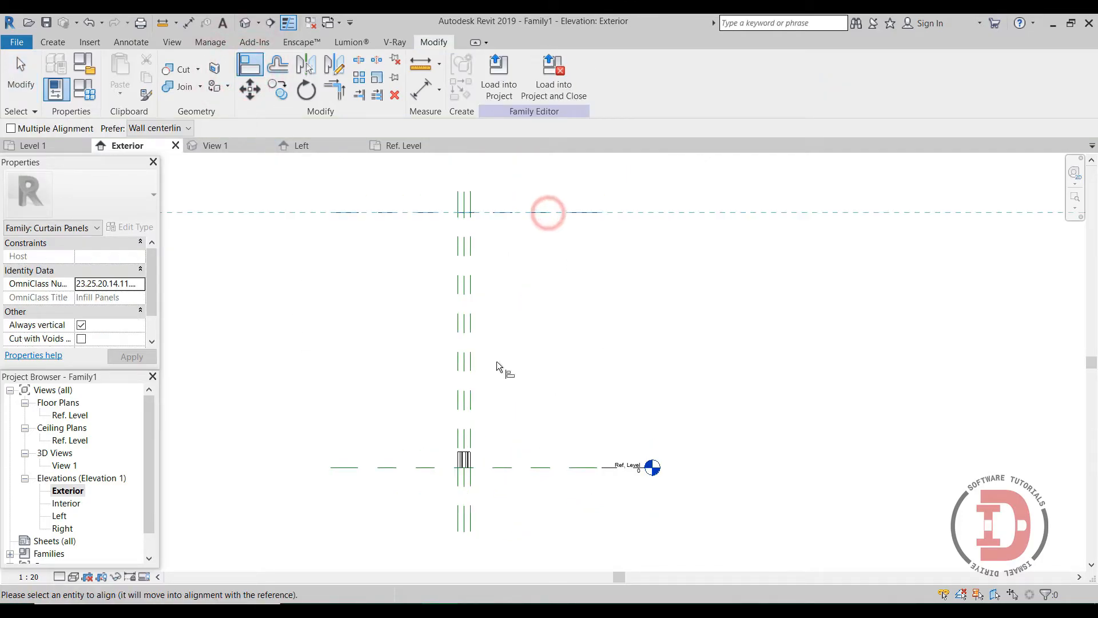
scroll(476, 454, up, 3)
click(451, 450)
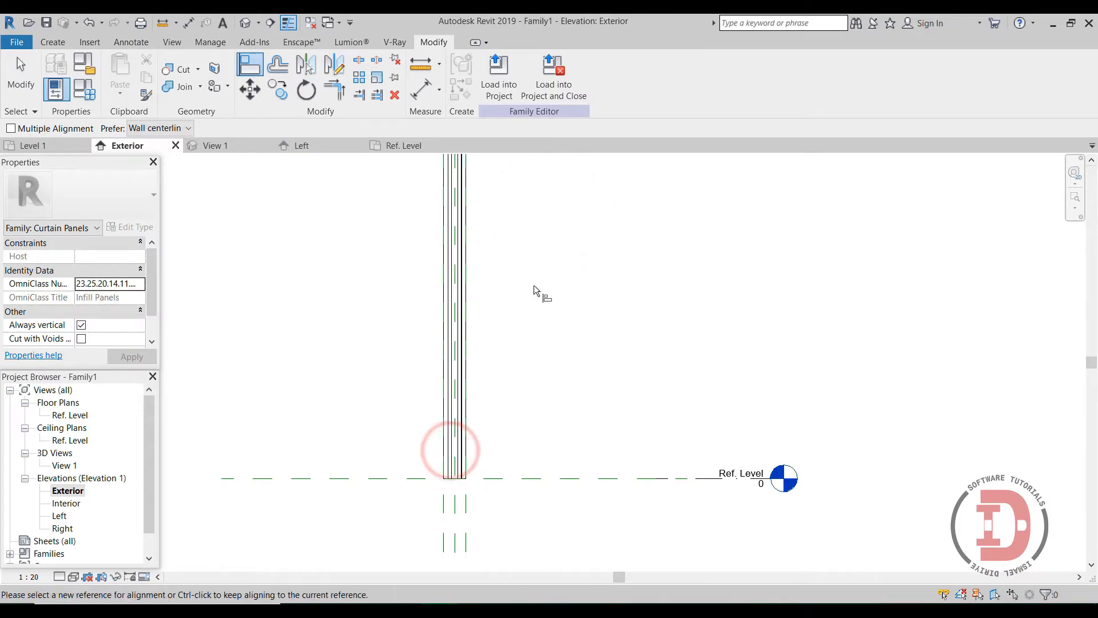
scroll(537, 293, down, 3)
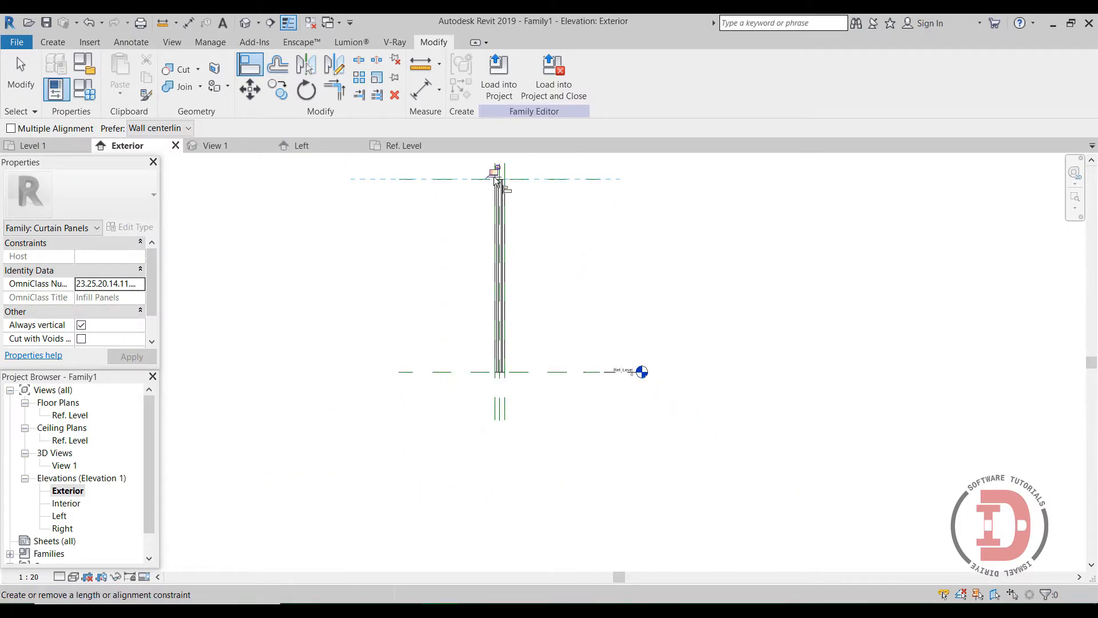
click(497, 174)
- Align the extrusion's bottom edge with the Ref. Level line and lock the alignment
scroll(572, 503, up, 5)
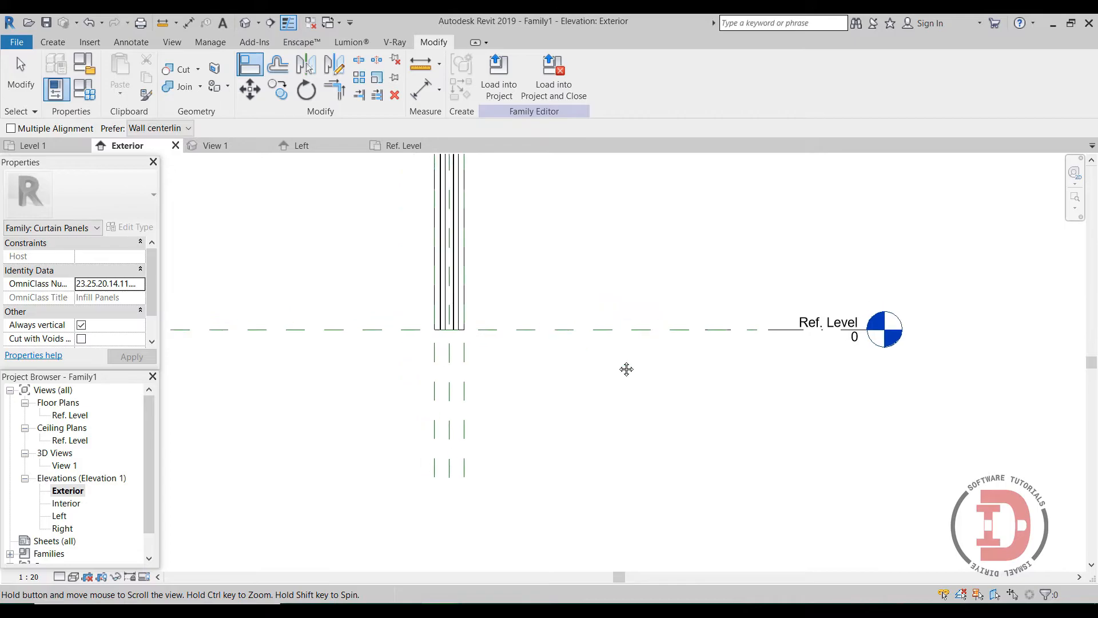
click(628, 375)
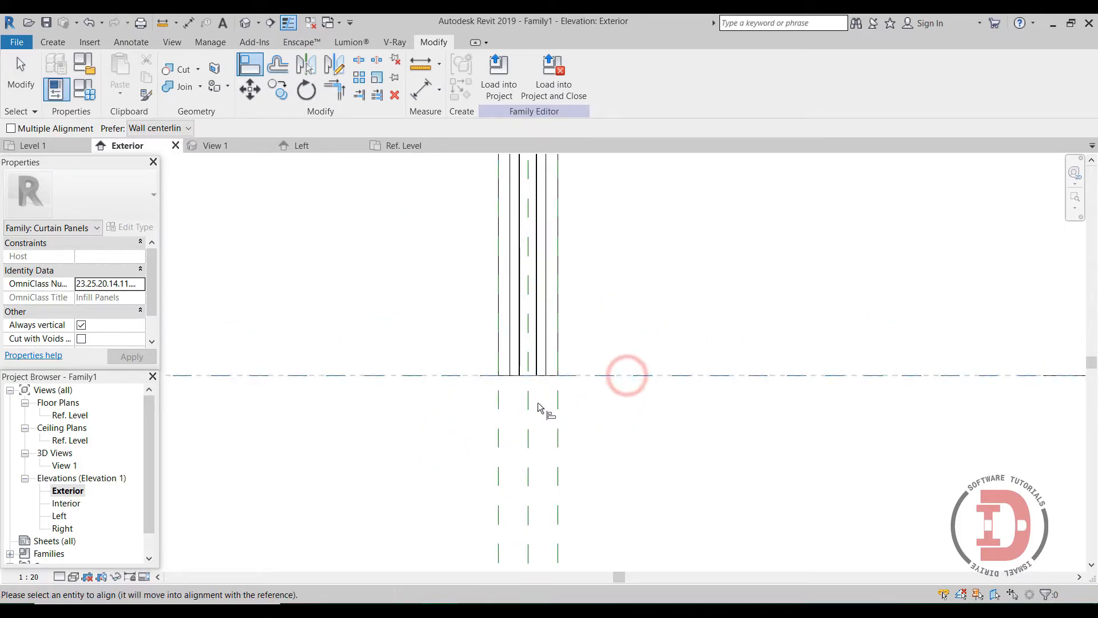
click(527, 384)
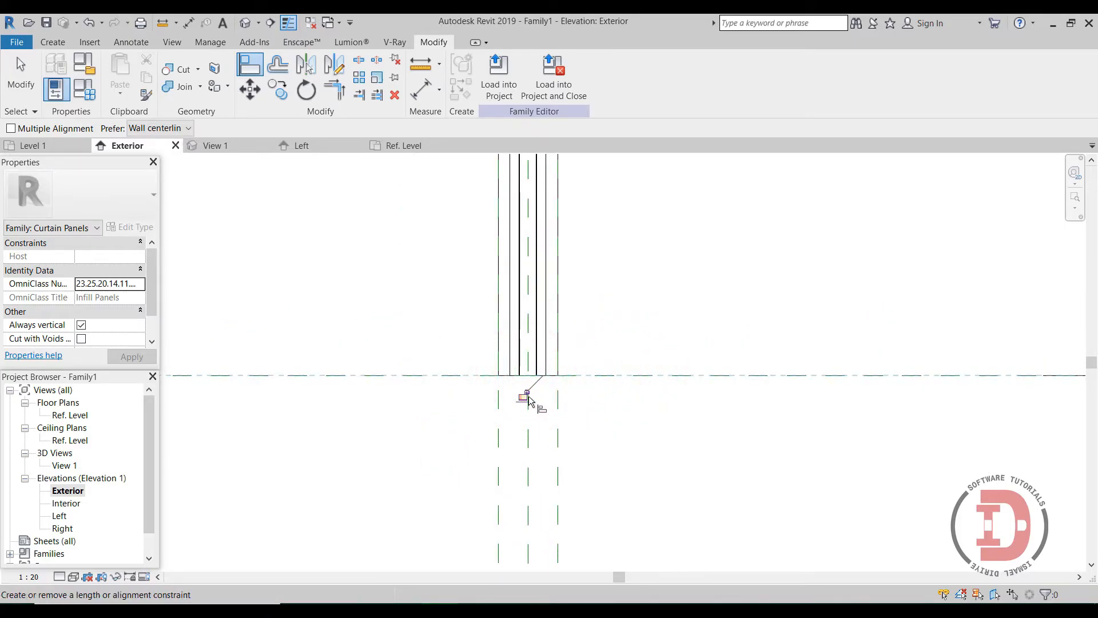
click(522, 394)
scroll(285, 328, down, 5)
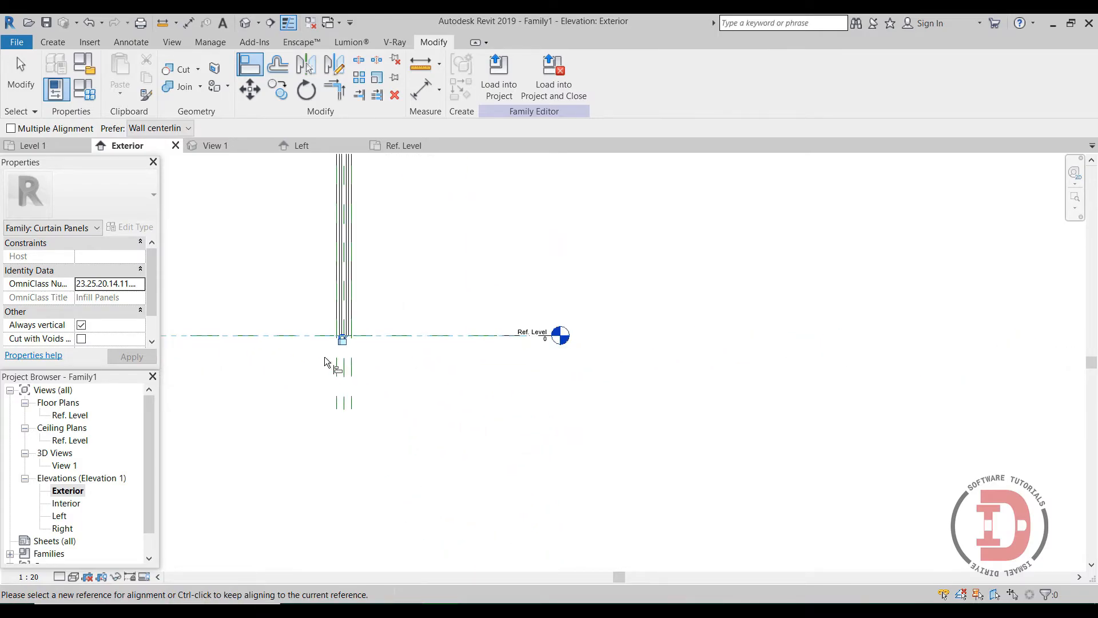
middle_drag(361, 412, 475, 437)
- Save the family as "corrugated sheets" in the Desktop folder
click(22, 45)
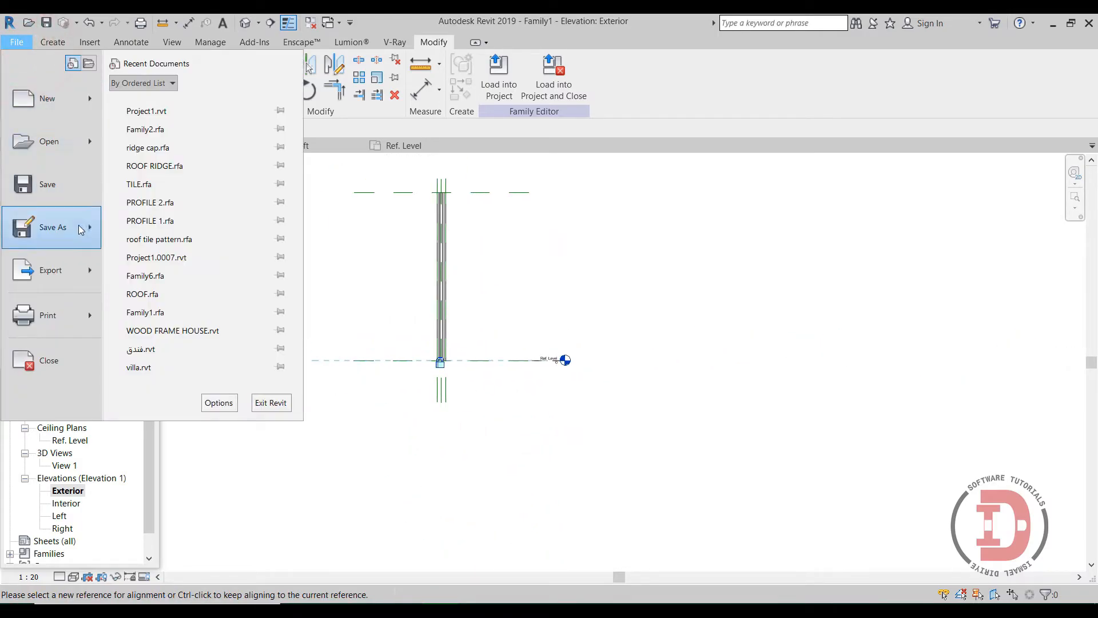
click(80, 228)
click(156, 167)
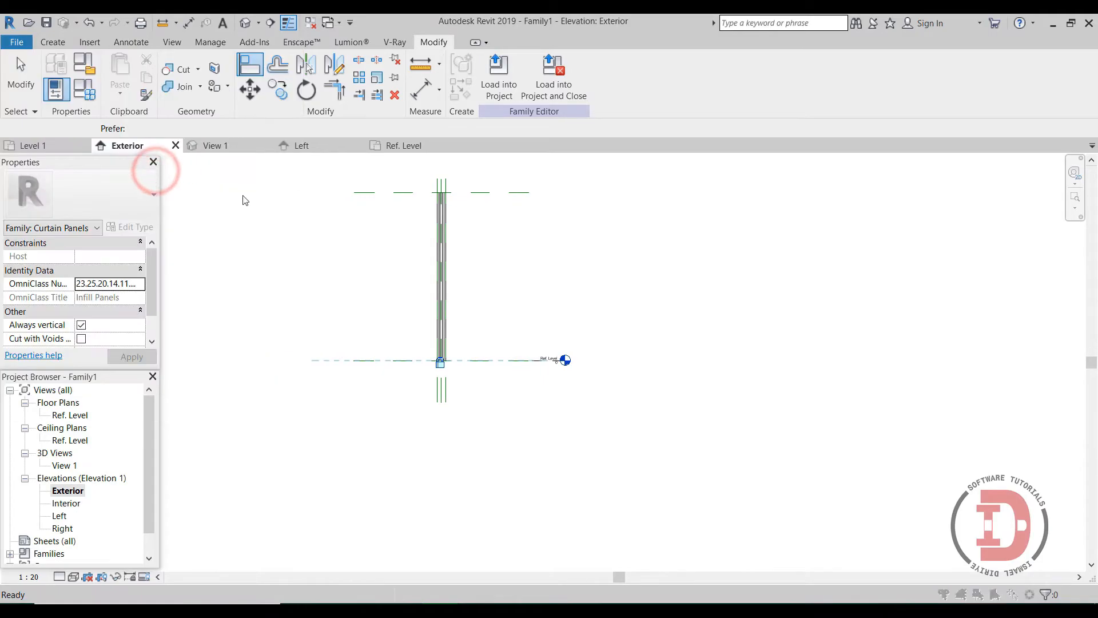
click(323, 283)
text(corrugated sheets)
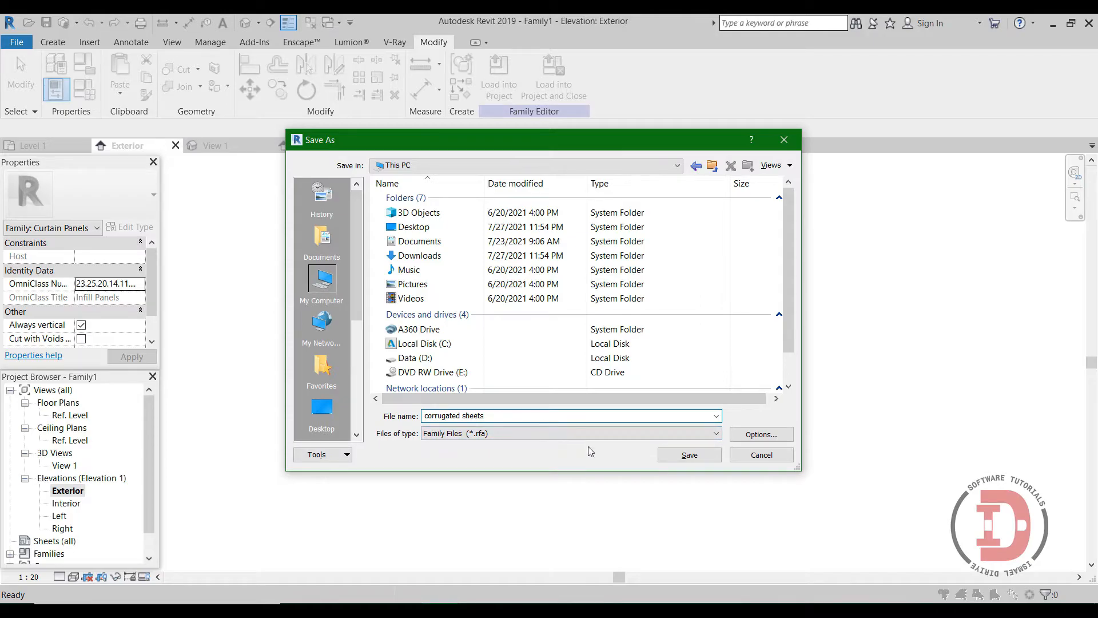
click(686, 461)
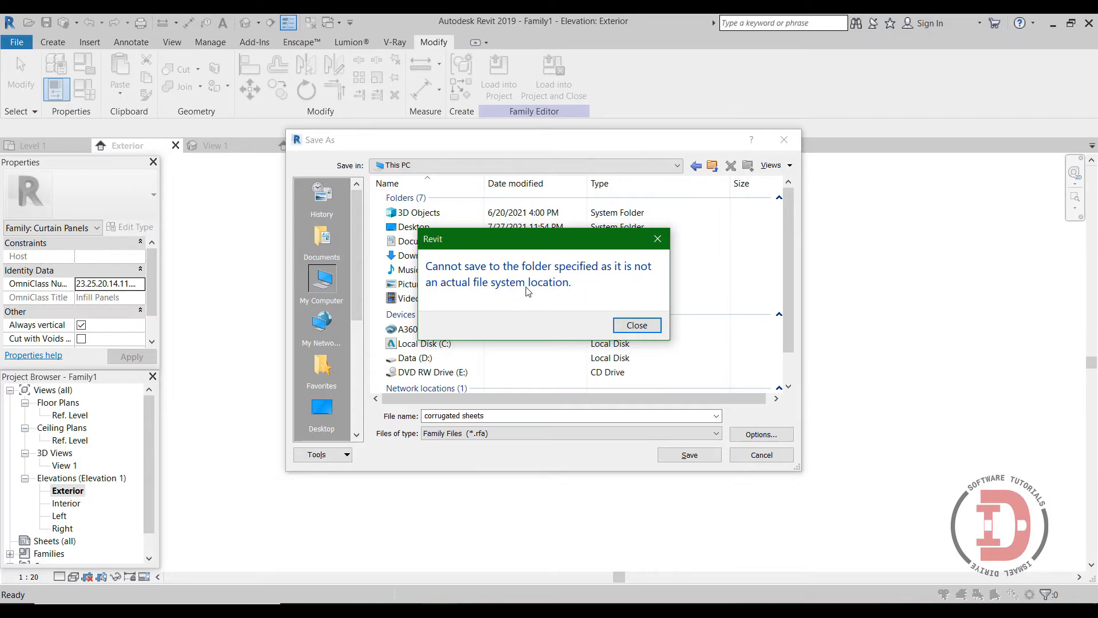
click(659, 239)
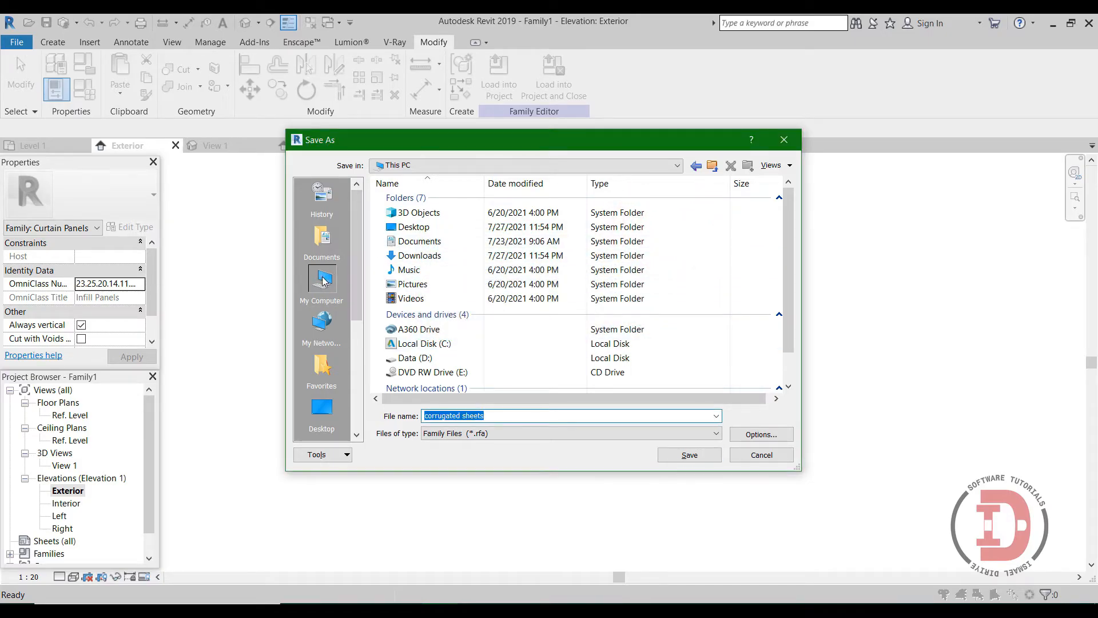
click(406, 227)
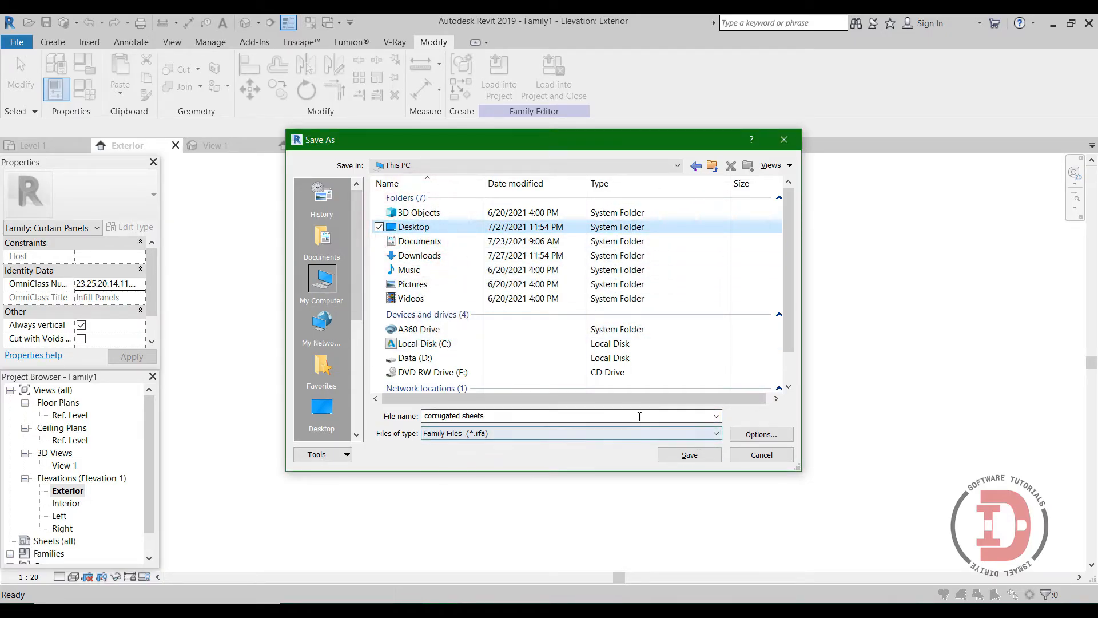
click(689, 454)
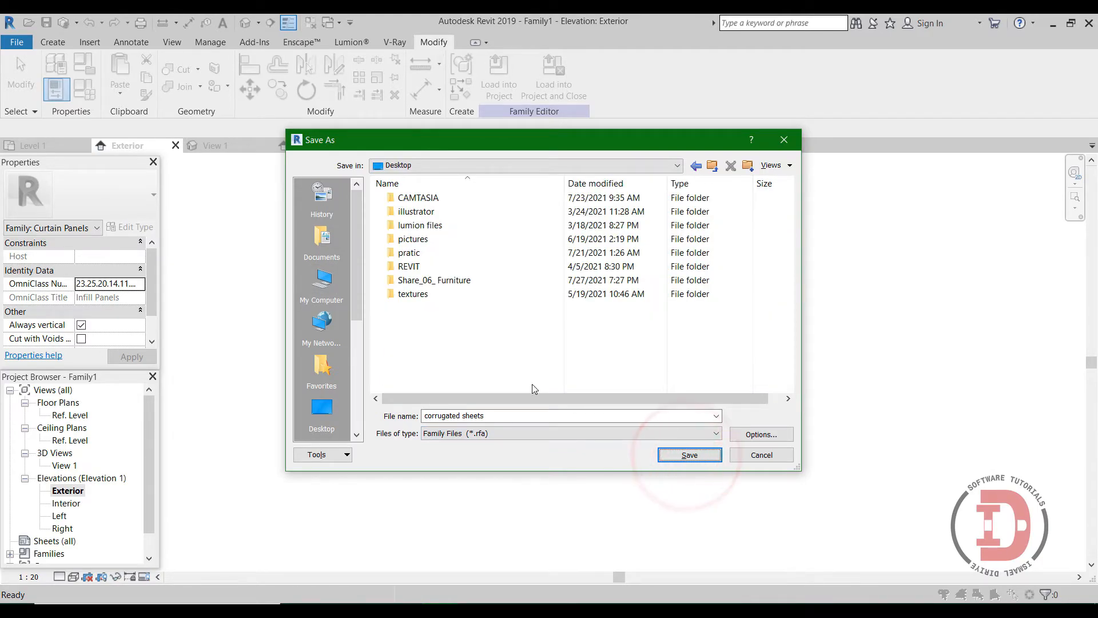
click(687, 456)
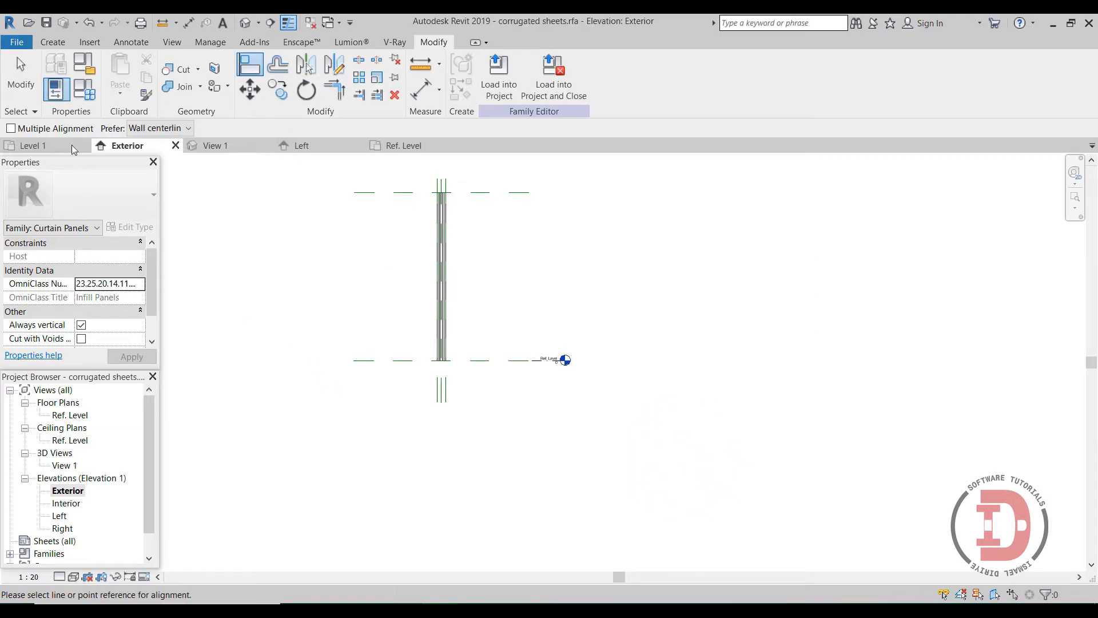
- Load the corrugated sheets family into the project
click(21, 75)
click(510, 85)
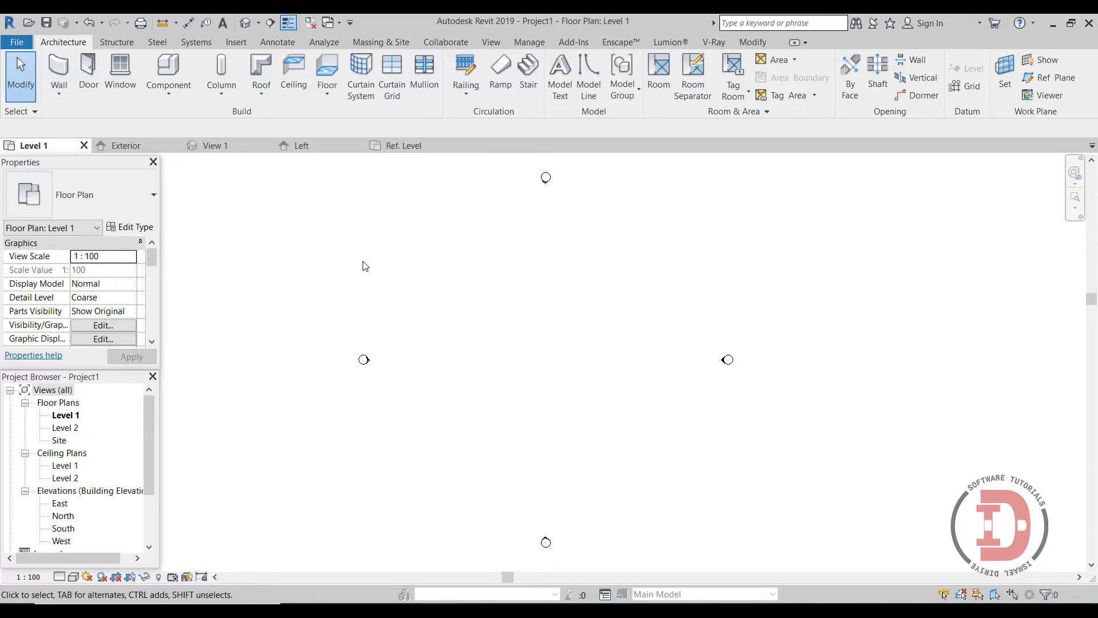
- Start a new wall on Level 1 using the Curtain Wall type
click(60, 68)
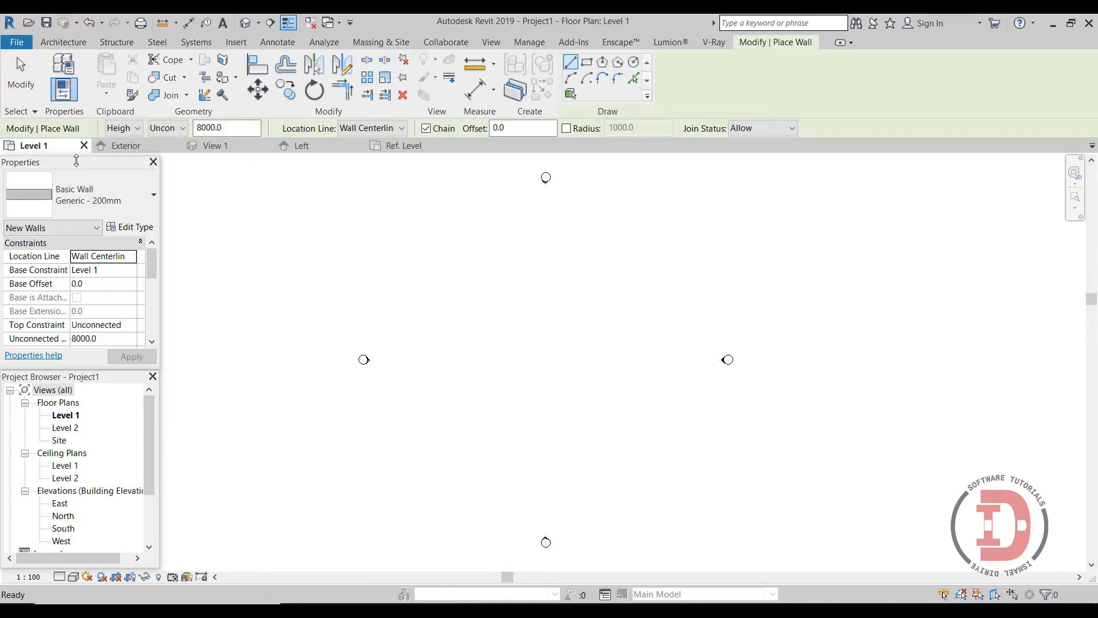
click(74, 195)
scroll(82, 391, down, 3)
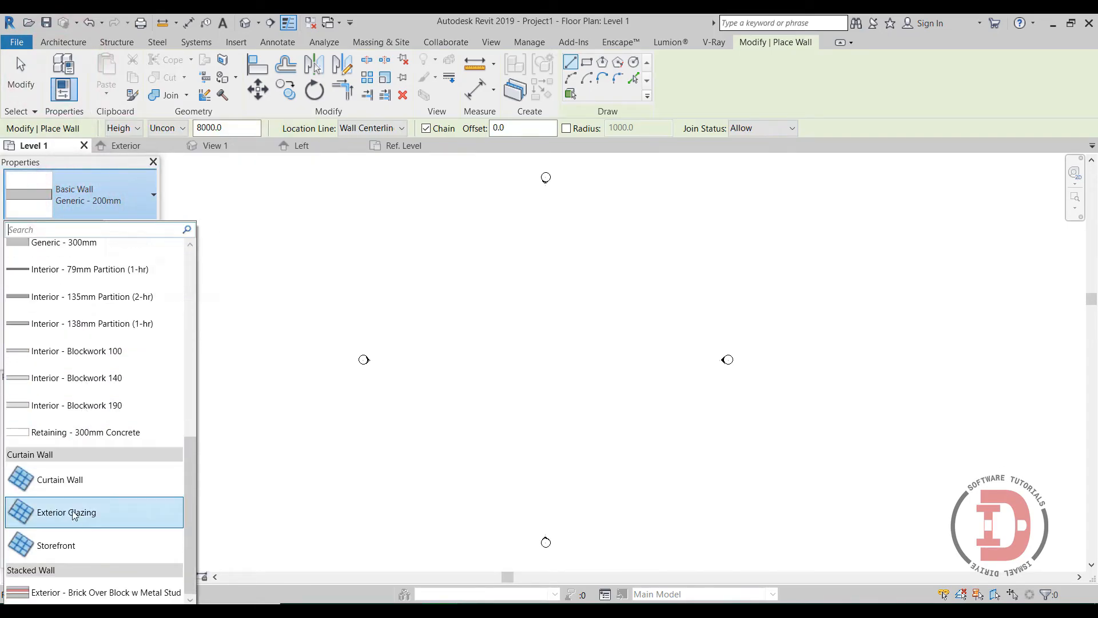
click(64, 485)
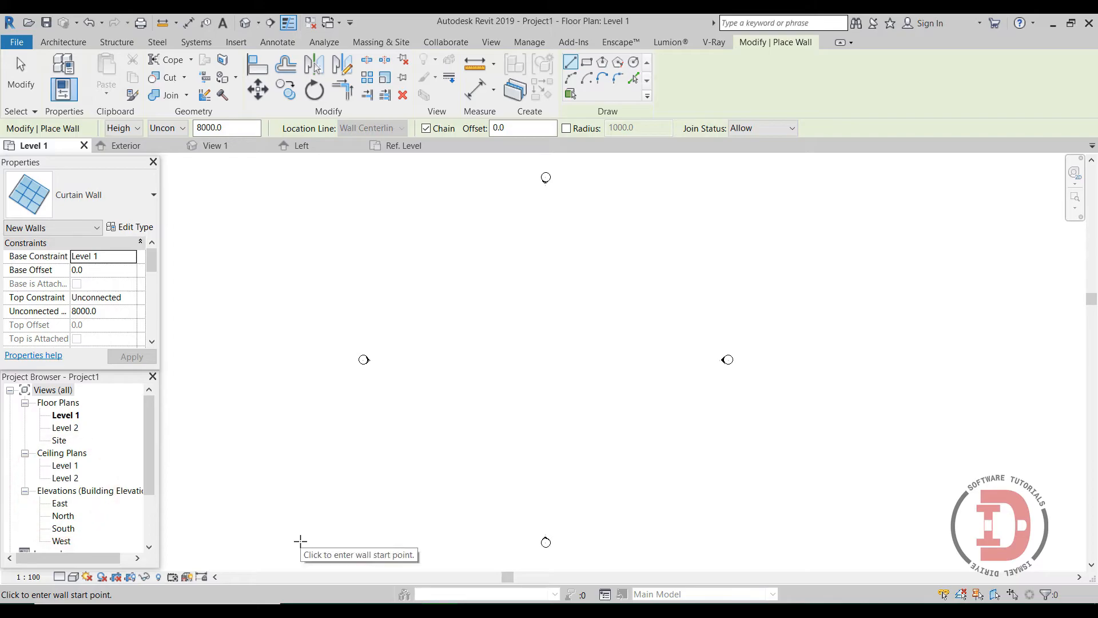
- Duplicate the Curtain Wall type under the name "corrugated sheets"
click(129, 227)
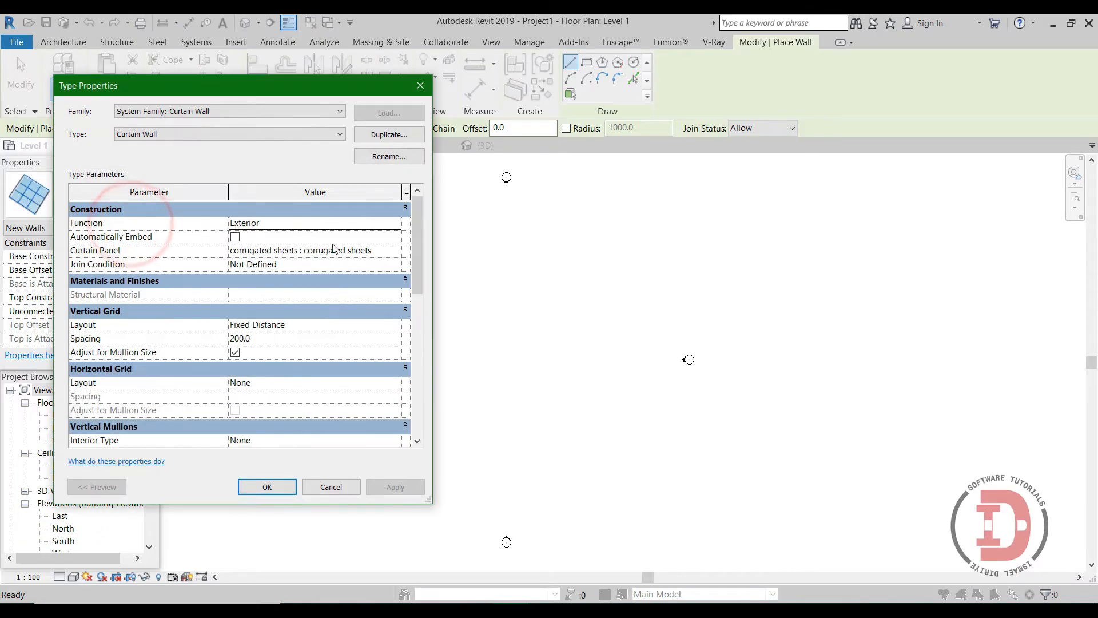
click(381, 135)
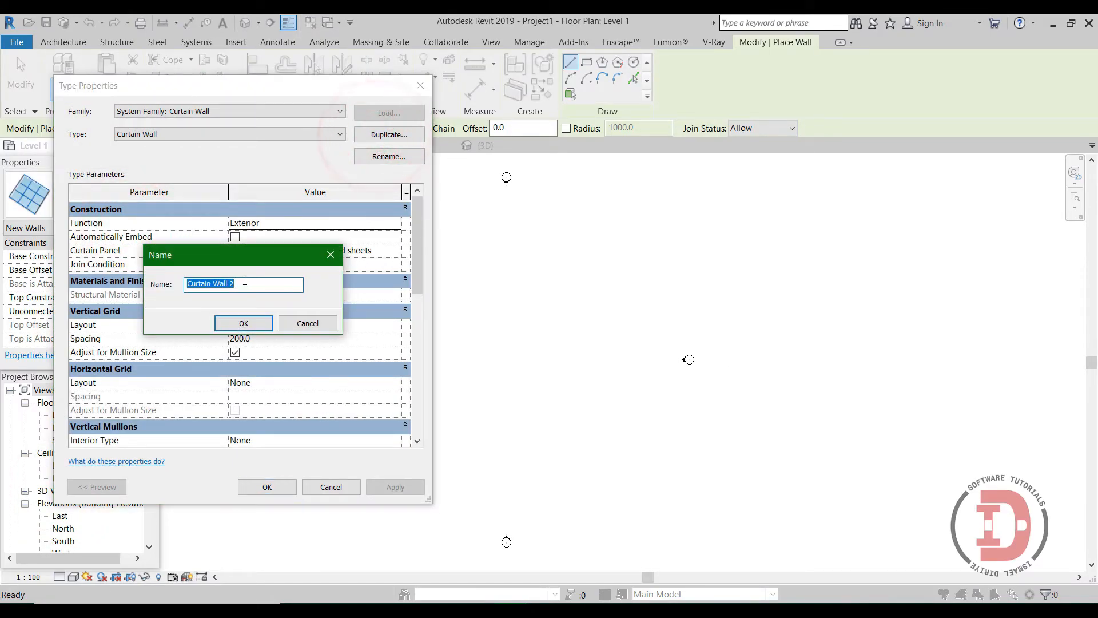
click(245, 323)
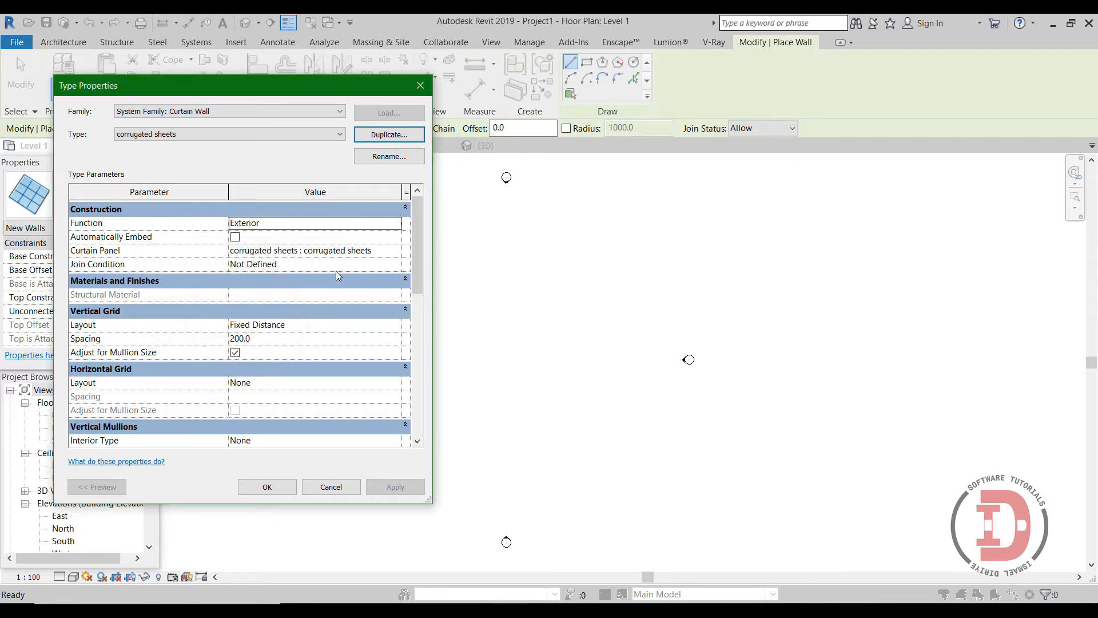
- Set the type's vertical grid to Fixed Distance with 200 mm spacing and its curtain panel to corrugated sheets : corrugated sheets
click(403, 326)
click(270, 348)
click(269, 343)
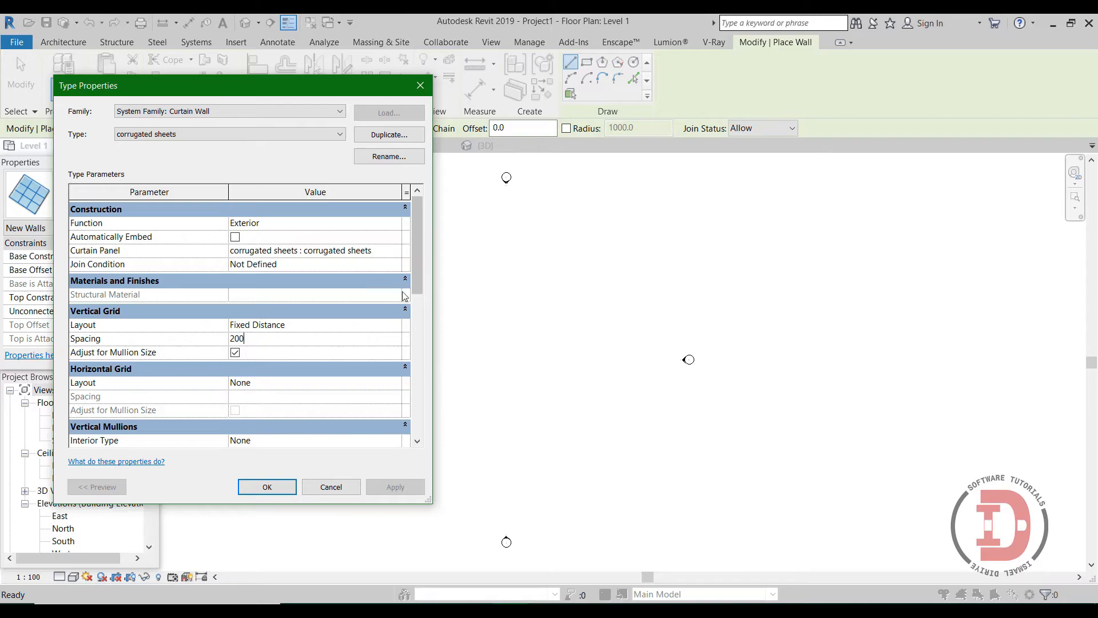
click(395, 255)
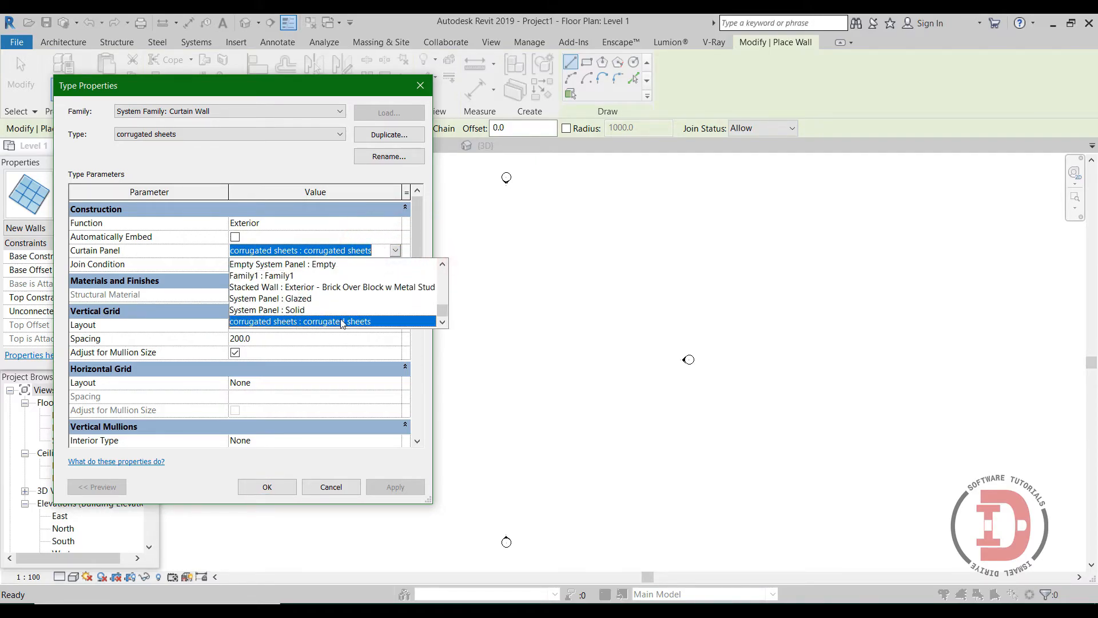
click(341, 321)
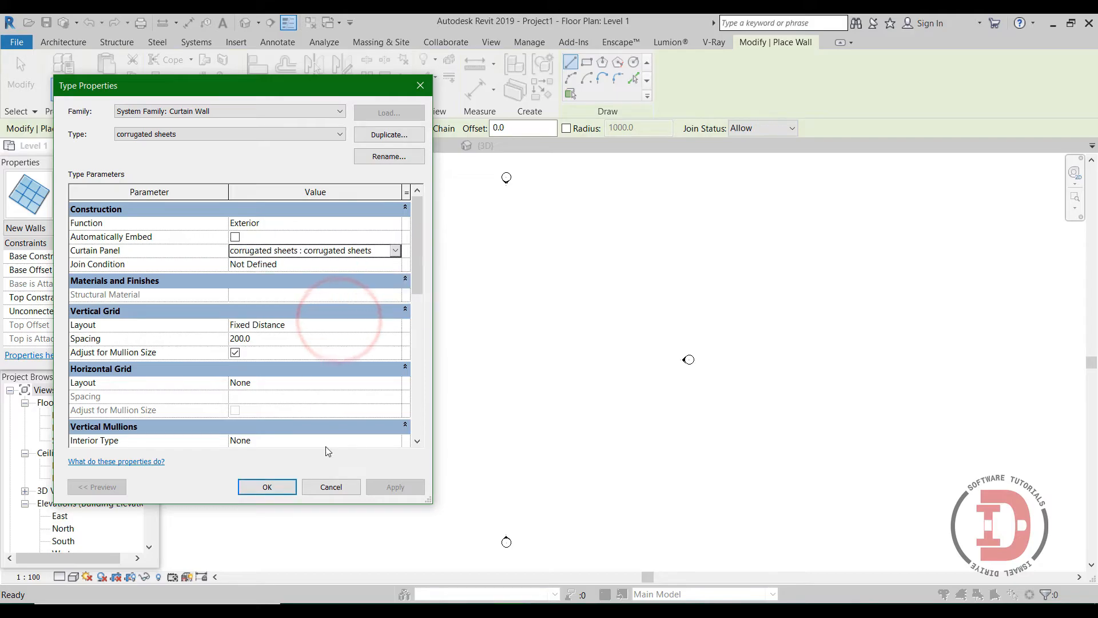
click(267, 486)
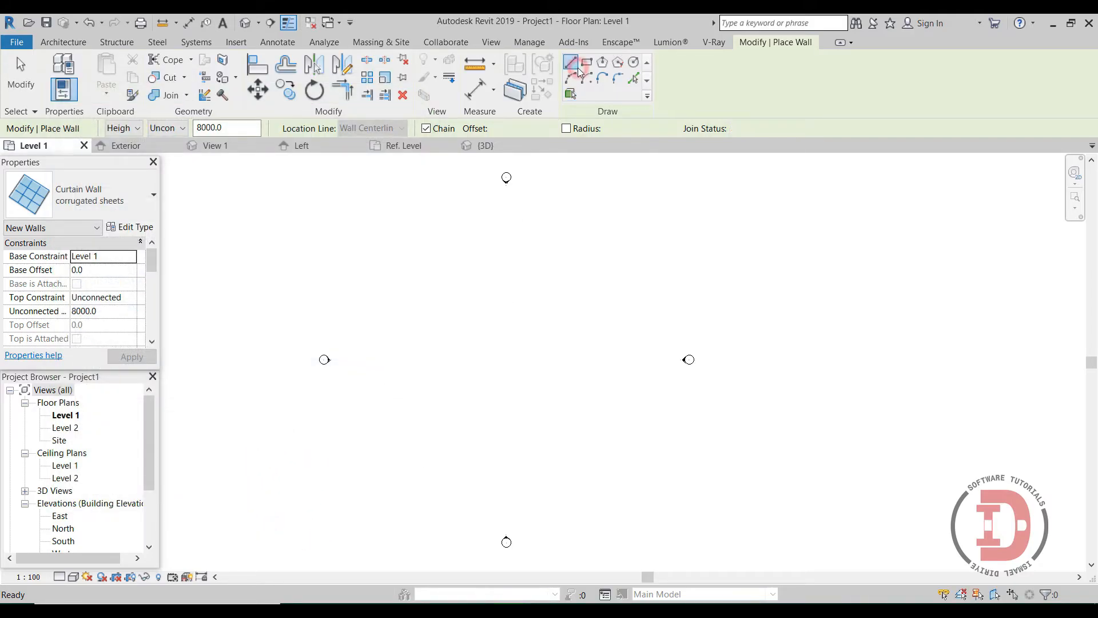
- Draw a straight horizontal corrugated sheets curtain wall about 36000 mm long between the elevation markers on Level 1
click(383, 359)
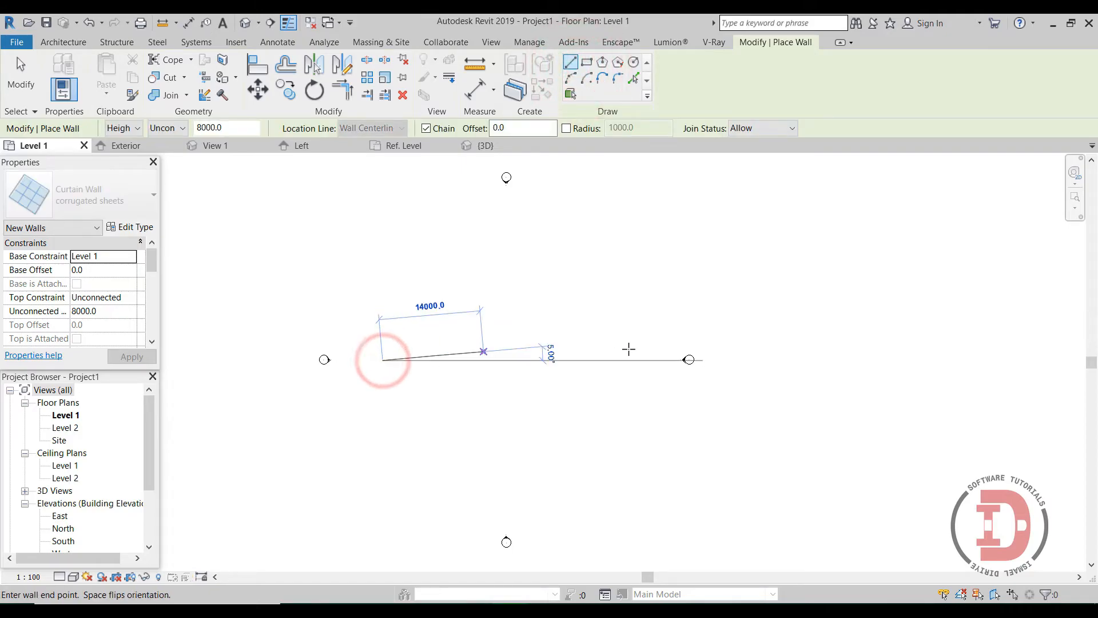
click(644, 360)
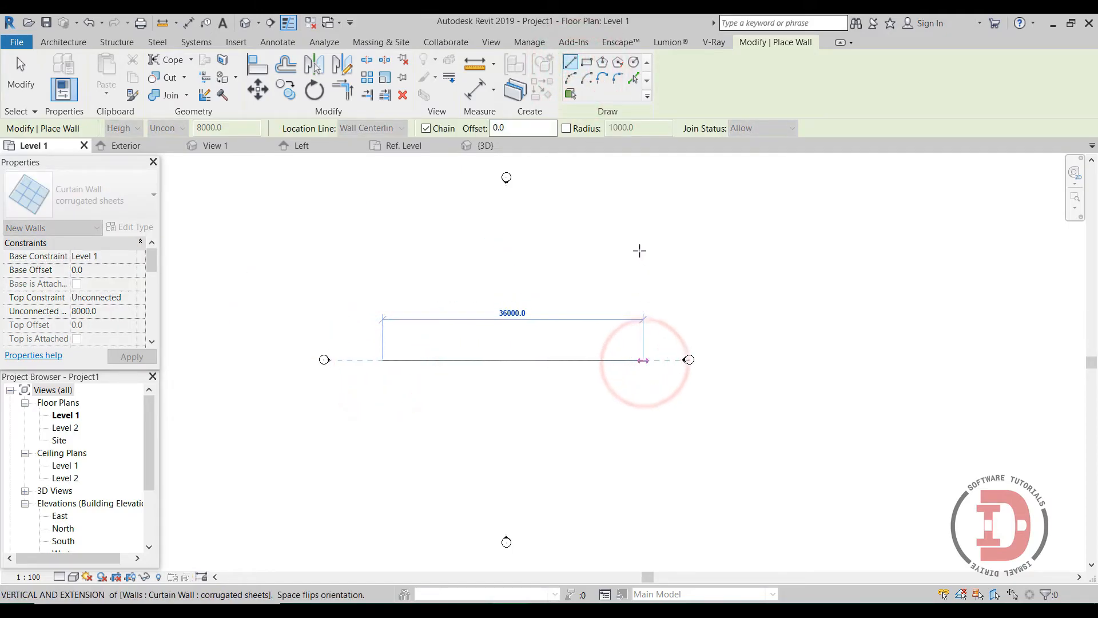
key(Escape)
key(Escape)
- Examine the curtain wall's corrugated profile up close in the Level 1 plan and along its top edge in 3D
scroll(632, 362, up, 6)
scroll(667, 343, up, 4)
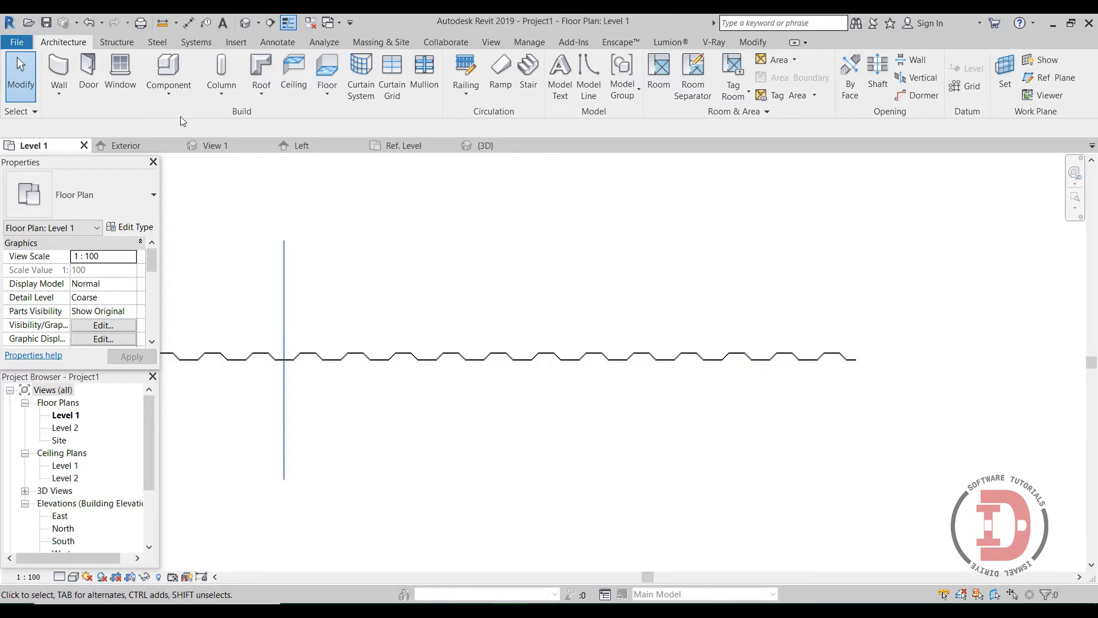
click(245, 22)
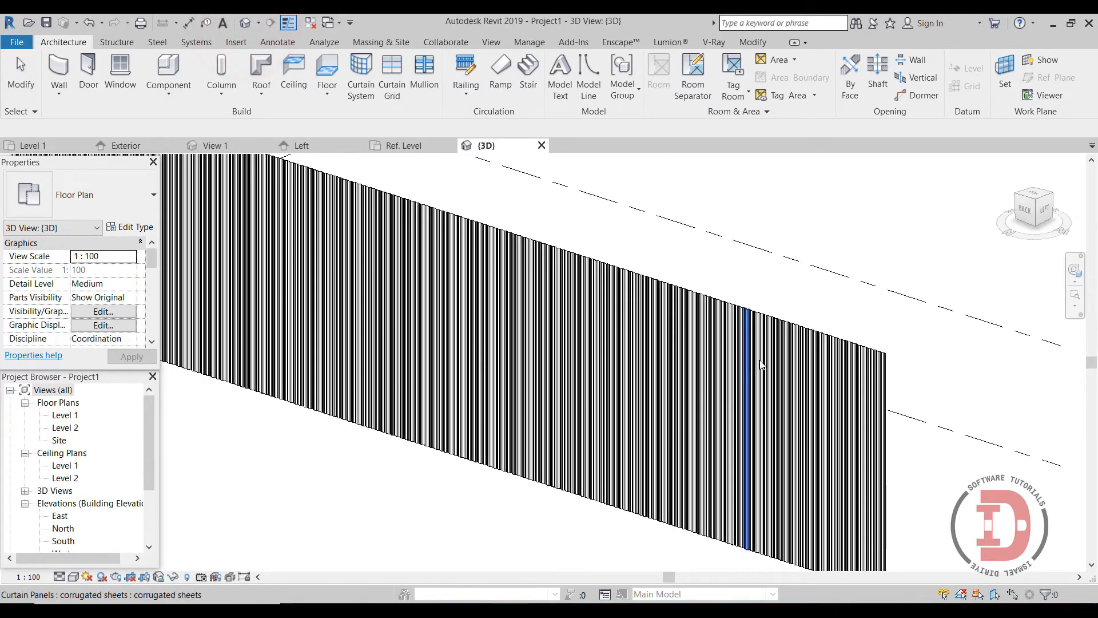
scroll(743, 349, up, 3)
shift+middle_drag(1021, 396, 361, 466)
scroll(362, 466, up, 6)
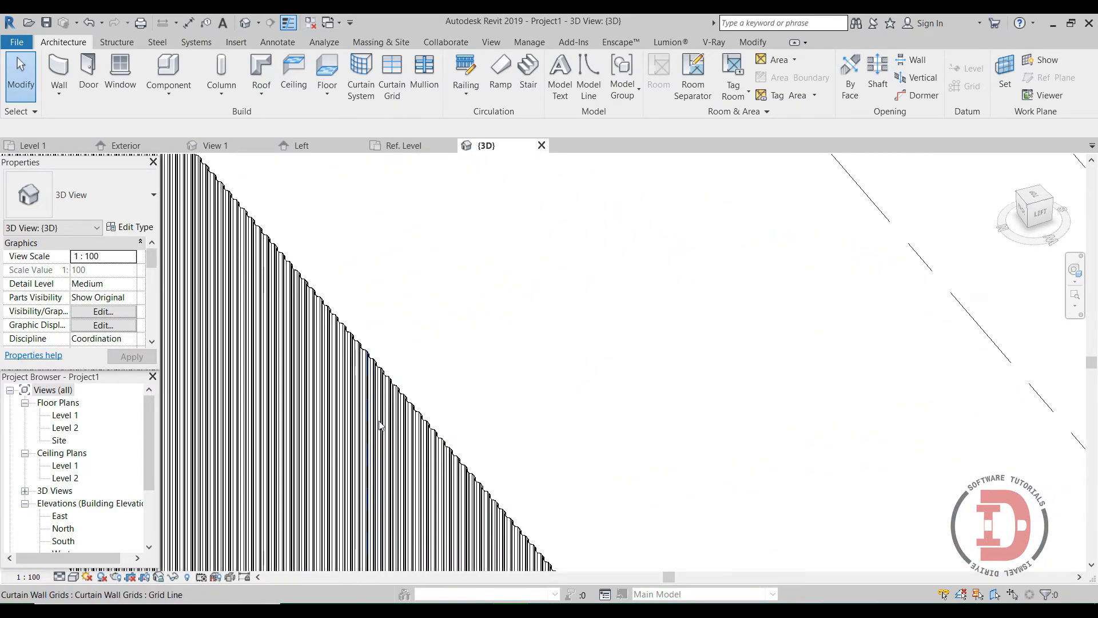
scroll(440, 435, up, 2)
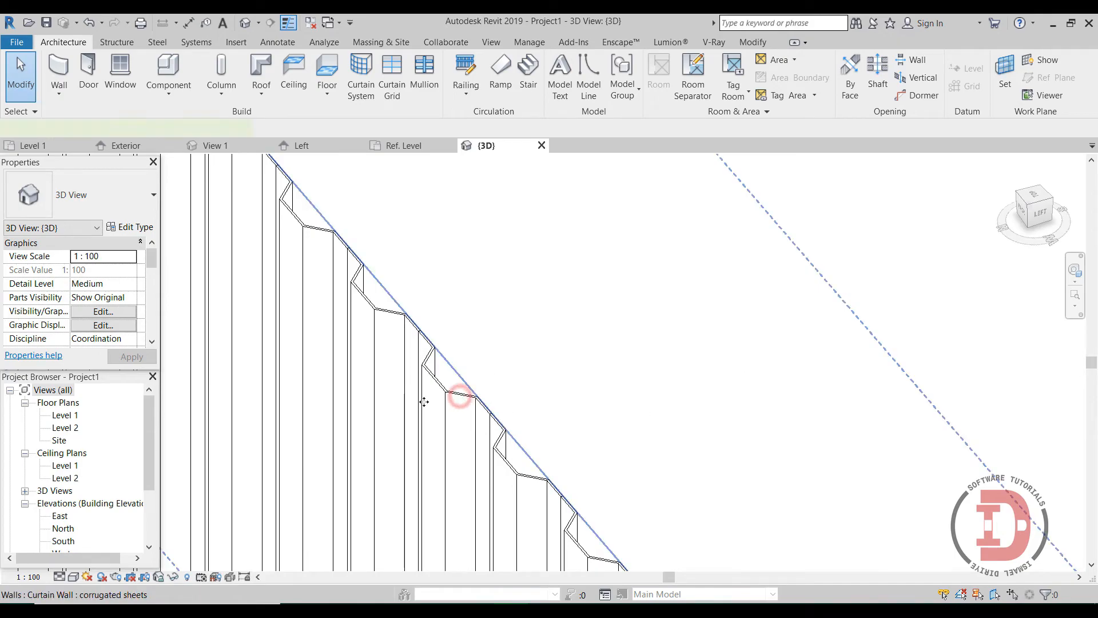
click(459, 396)
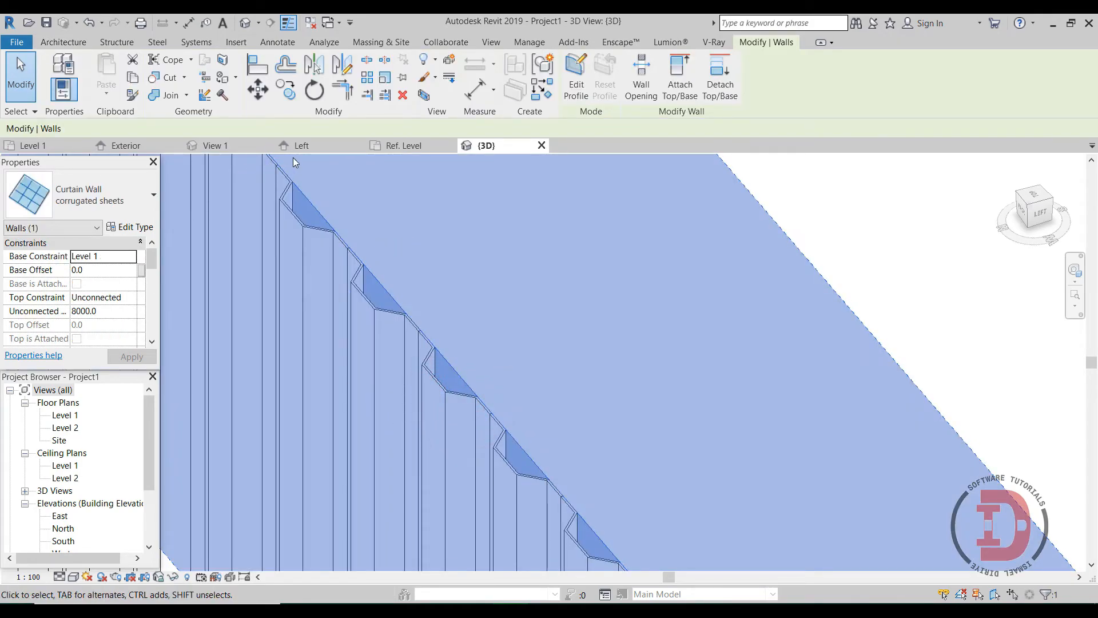
- In the corrugated sheets family's Left elevation, create a new material for the panel extrusion
click(308, 145)
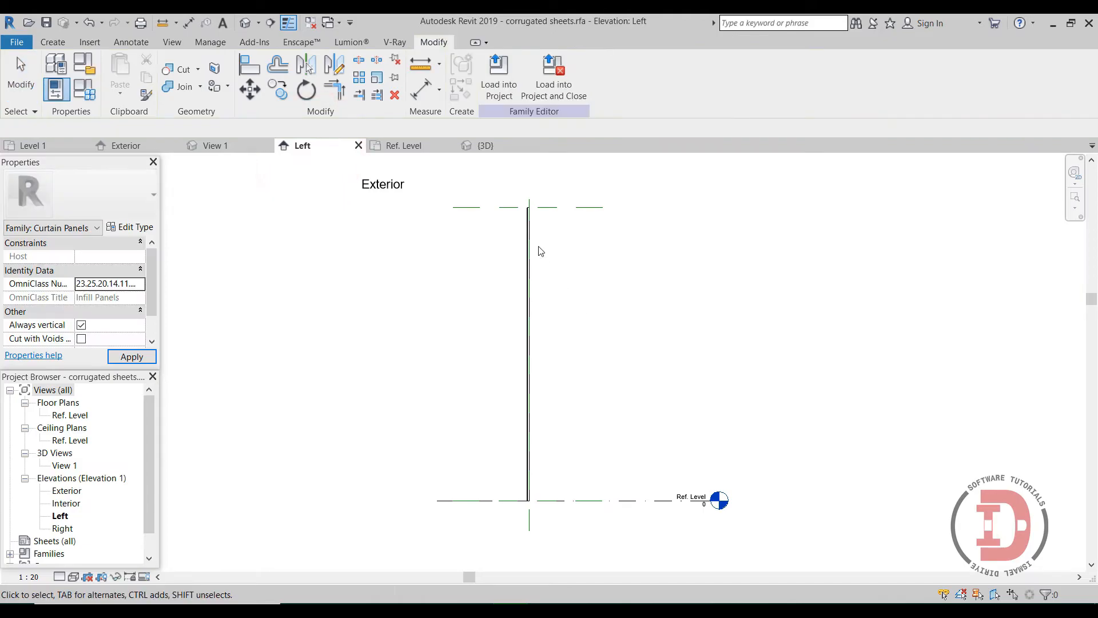
click(528, 237)
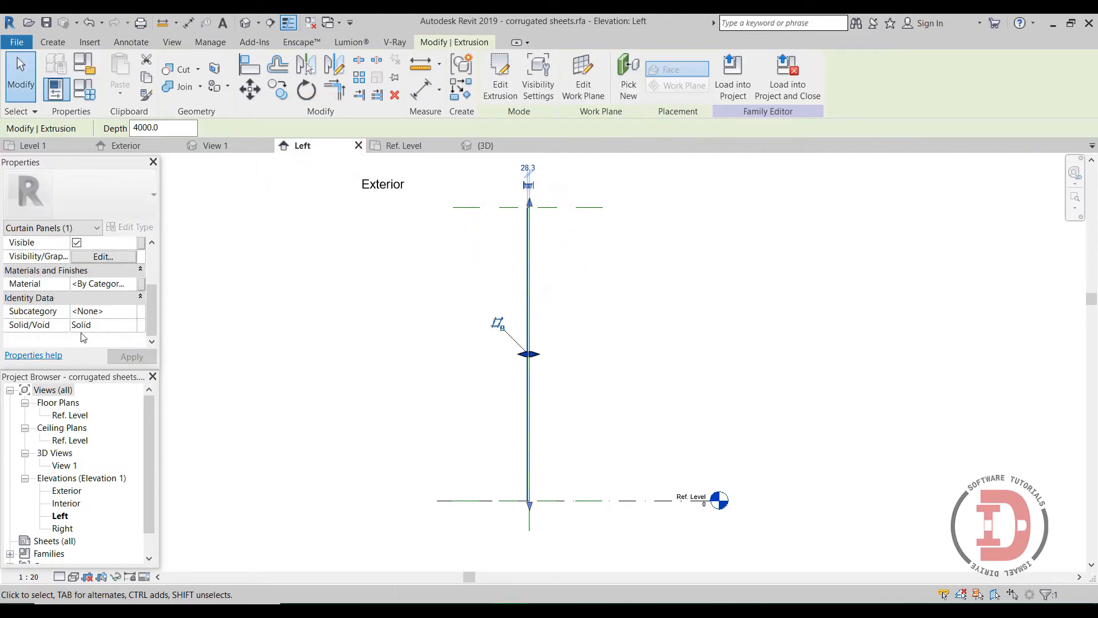
click(139, 291)
click(132, 283)
click(154, 411)
click(194, 426)
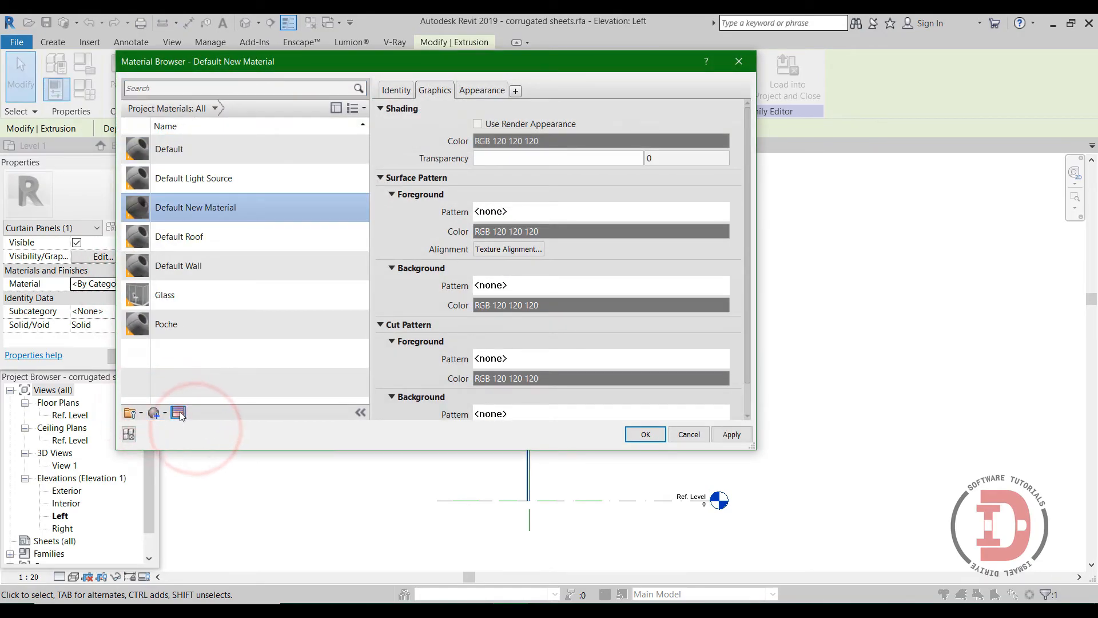
- Give the new material the Aluminum - Anodized Glossy (Blue) appearance from the Metal category of the Appearance Library
click(177, 412)
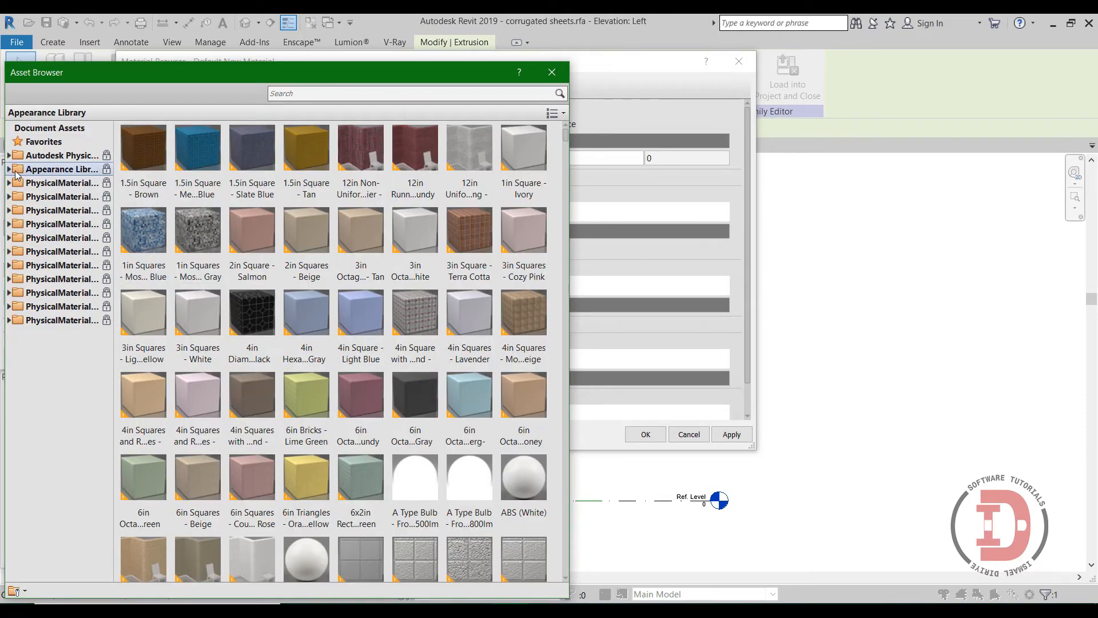
double_click(16, 171)
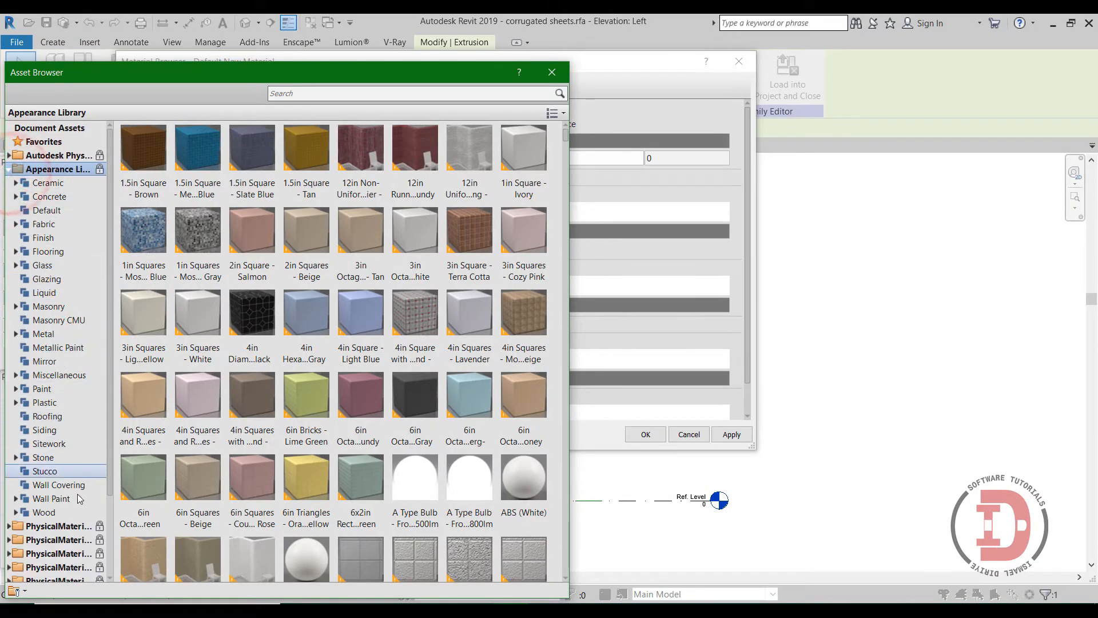
click(57, 498)
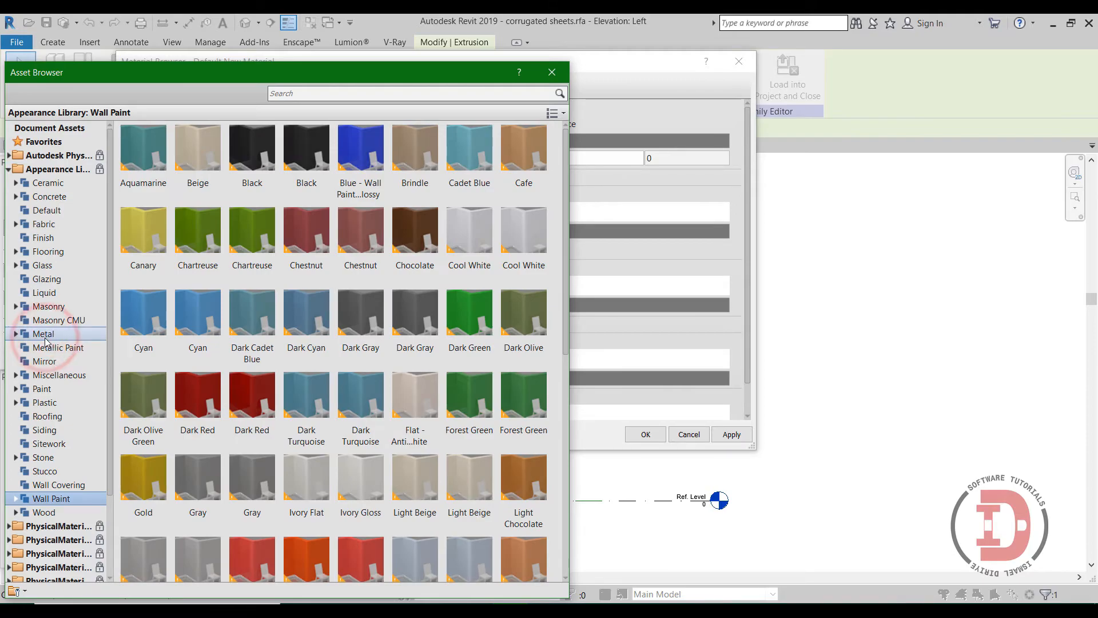
click(45, 337)
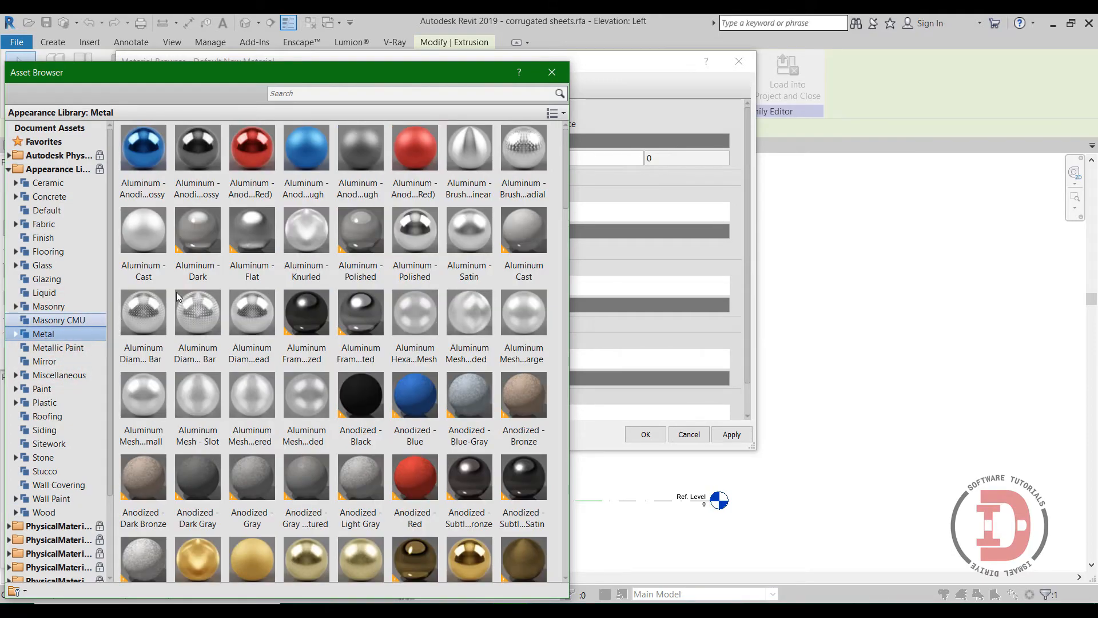
click(150, 190)
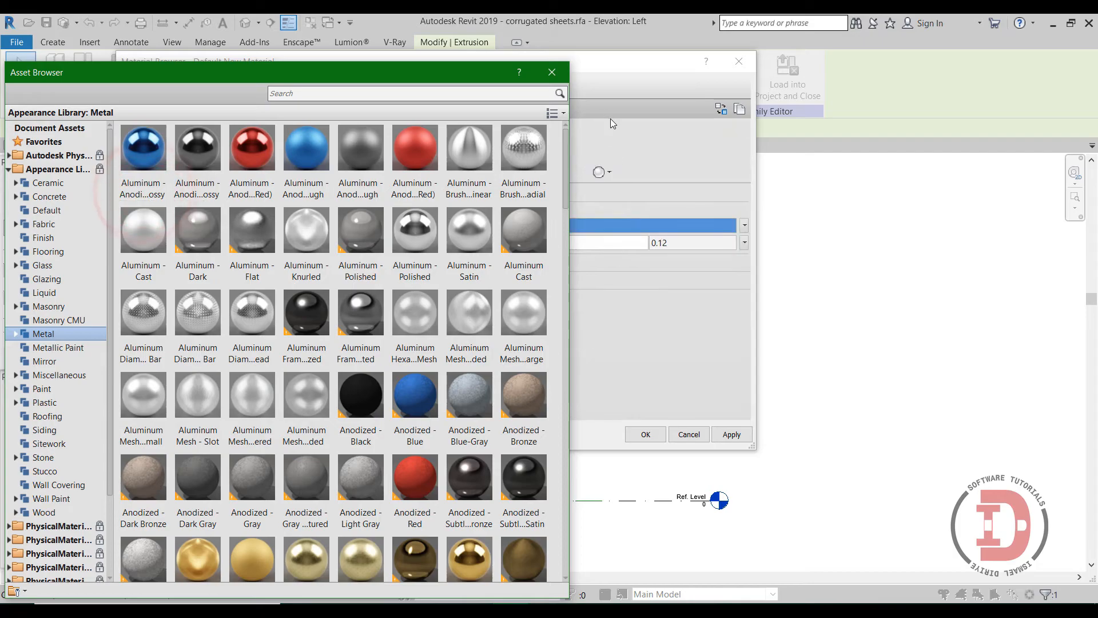
click(563, 74)
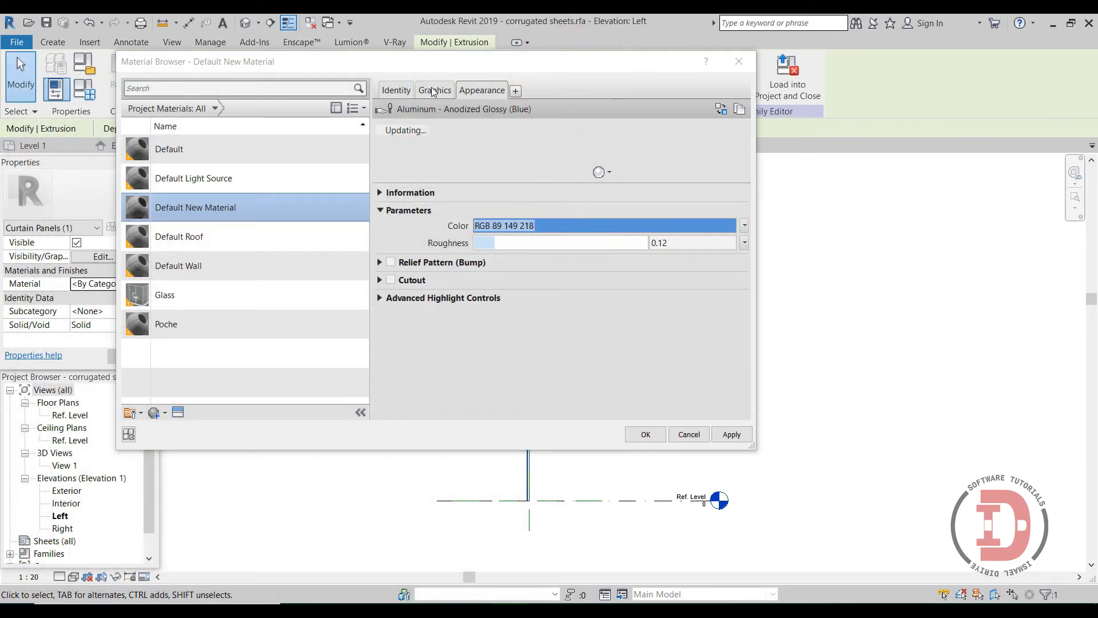
- Make the material's shading use its render appearance and assign the material to the panel extrusion
click(433, 89)
click(494, 128)
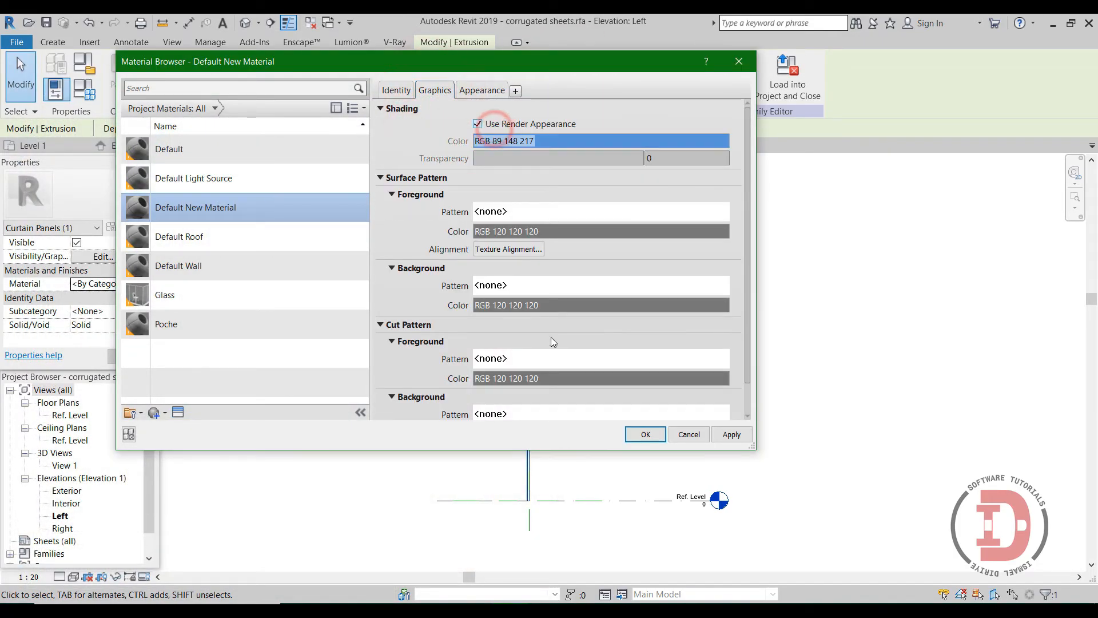
click(730, 435)
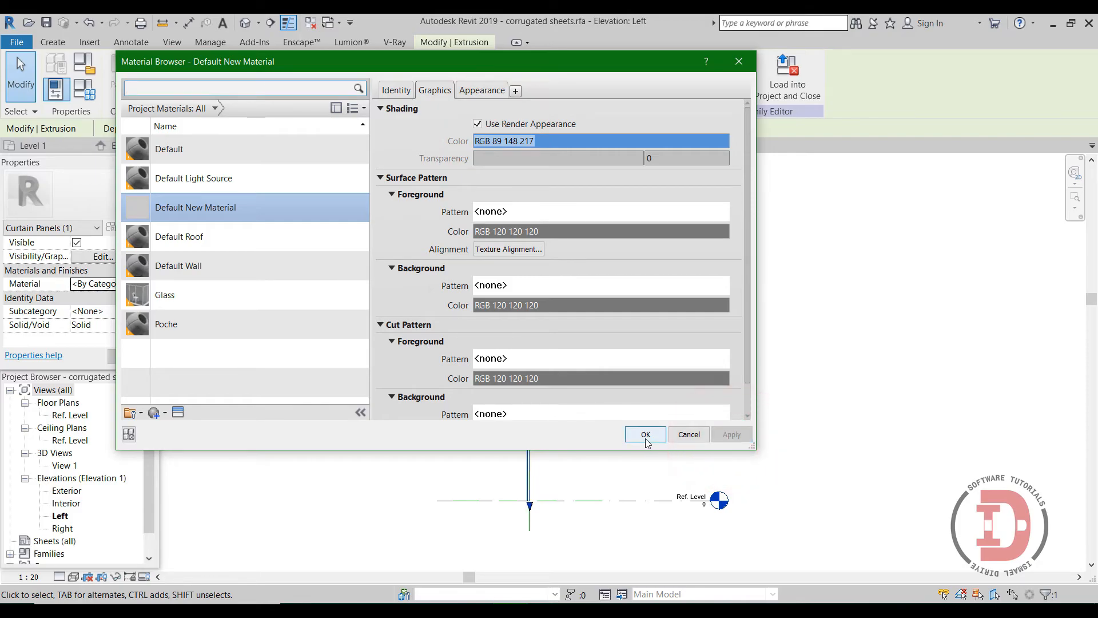
click(646, 436)
- Load the updated corrugated sheets family into the project, overwriting the existing version
click(732, 78)
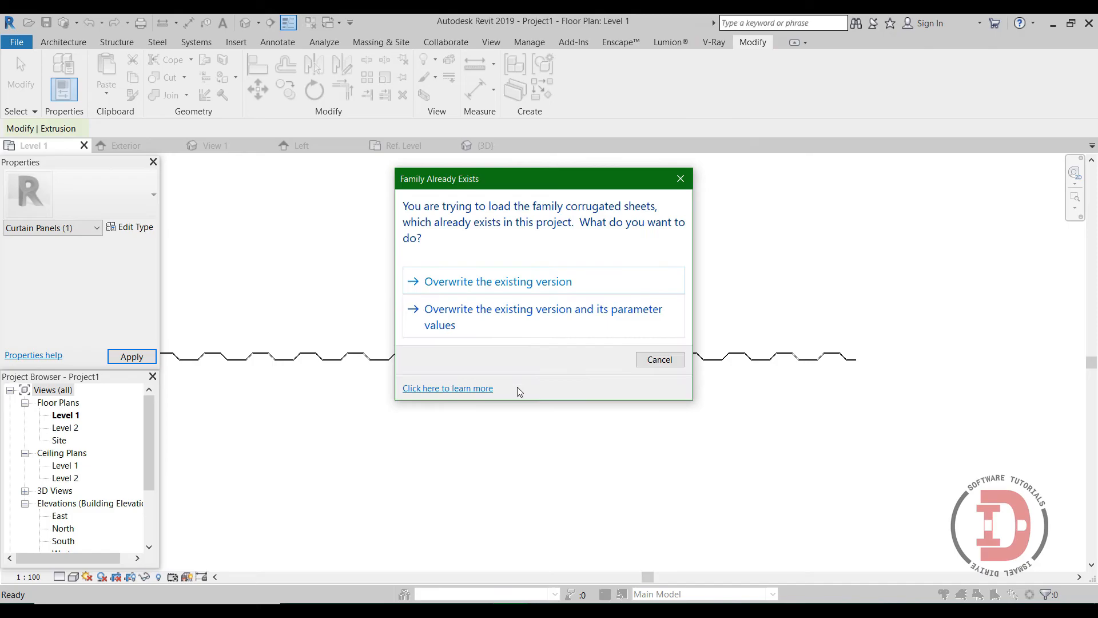
click(472, 281)
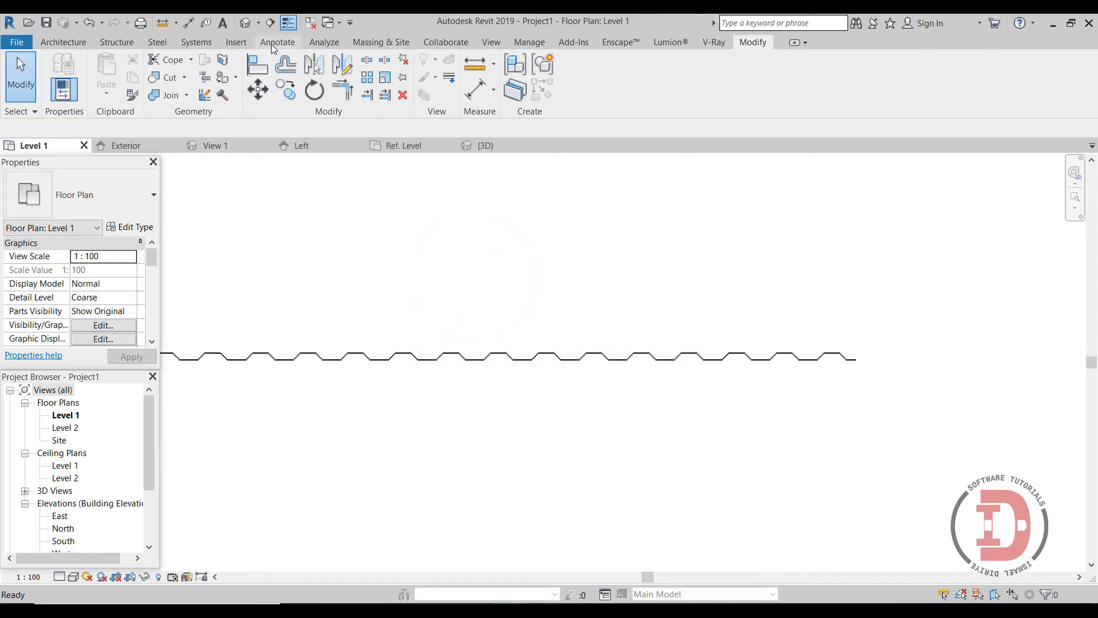
- Show the project's 3D view in the Realistic visual style to display the blue panels
click(243, 23)
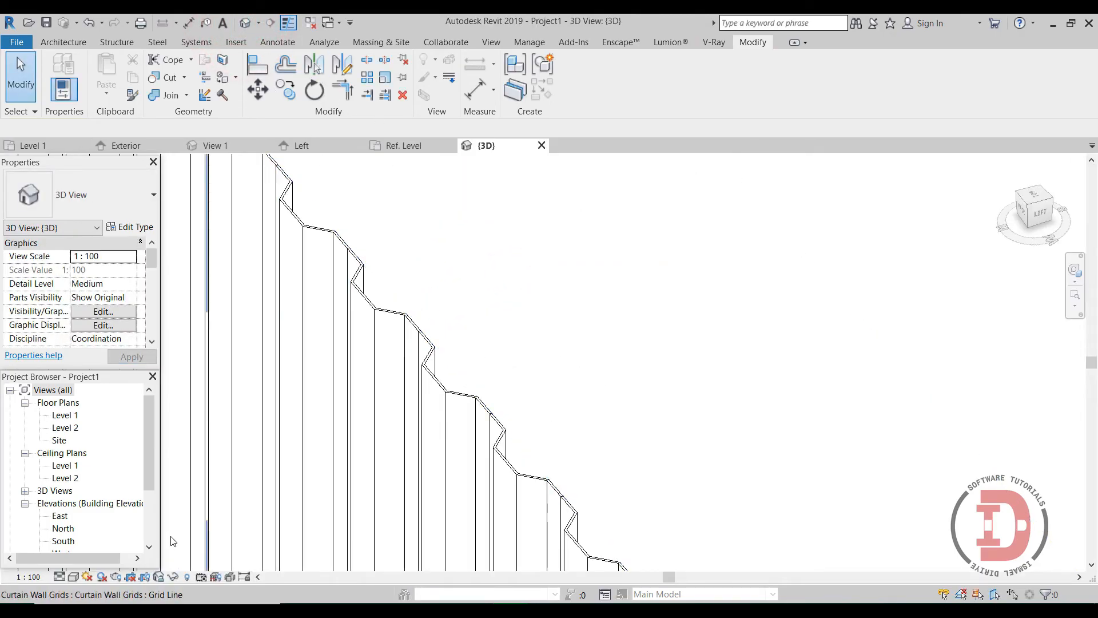
click(74, 577)
click(137, 544)
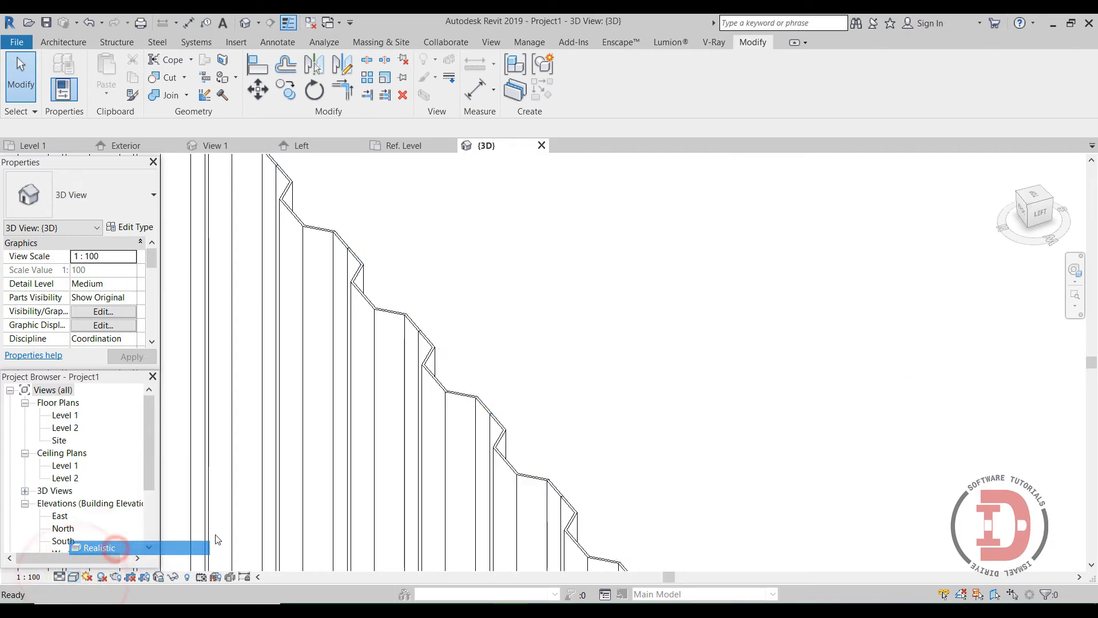
middle_drag(552, 441, 683, 337)
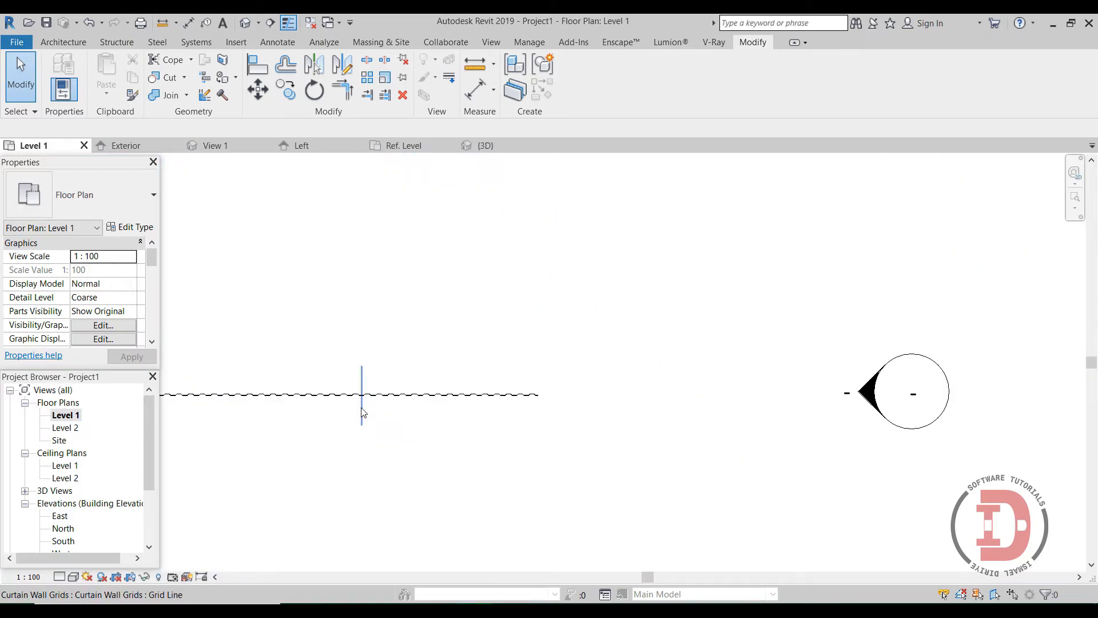
- In the Level 1 plan, shorten the curtain wall from its right end to about 31000 mm
scroll(737, 379, up, 8)
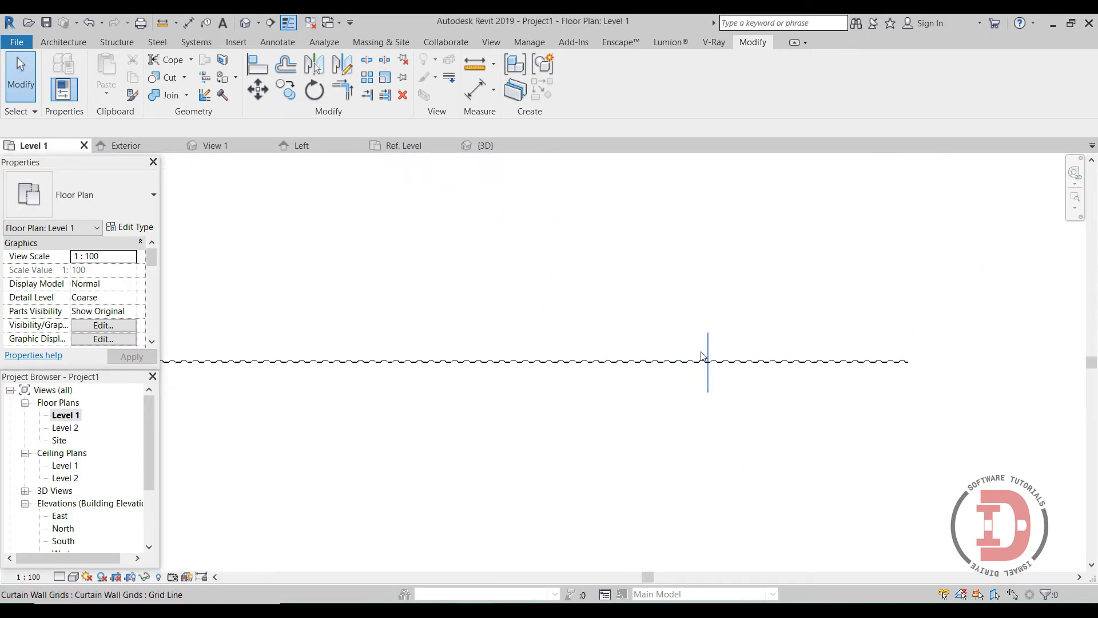
scroll(601, 409, down, 1)
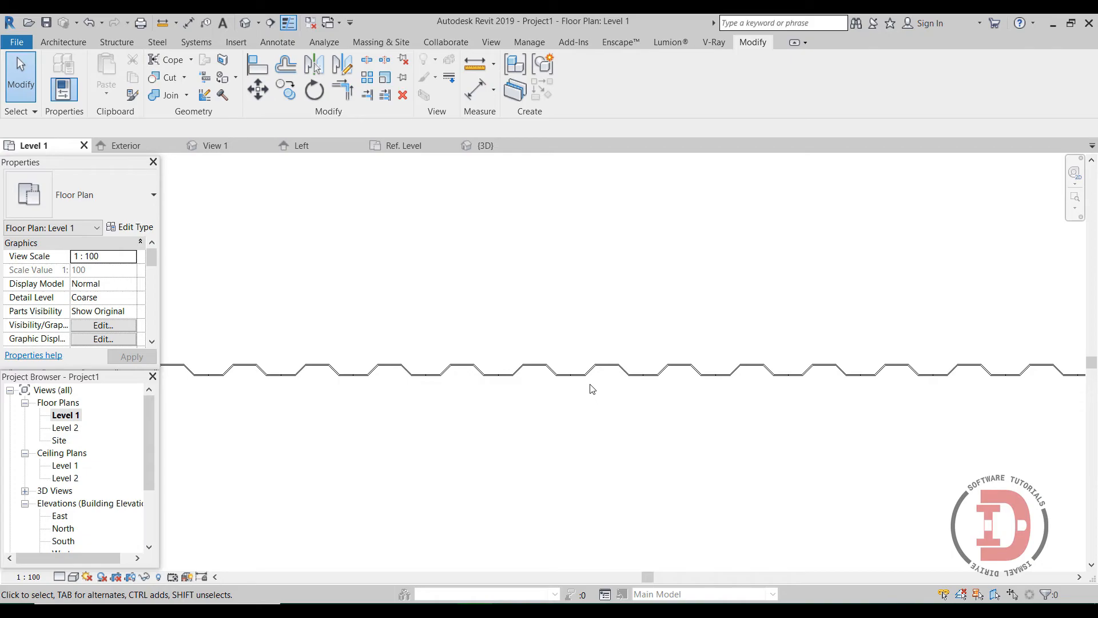
click(588, 384)
scroll(676, 332, down, 5)
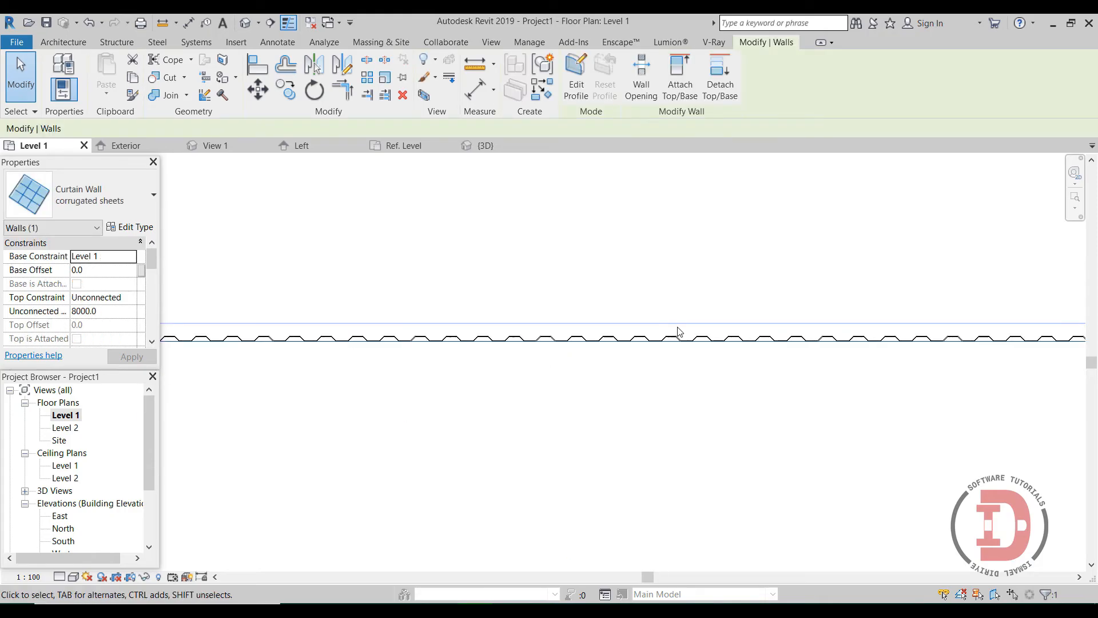
drag(858, 359, 949, 358)
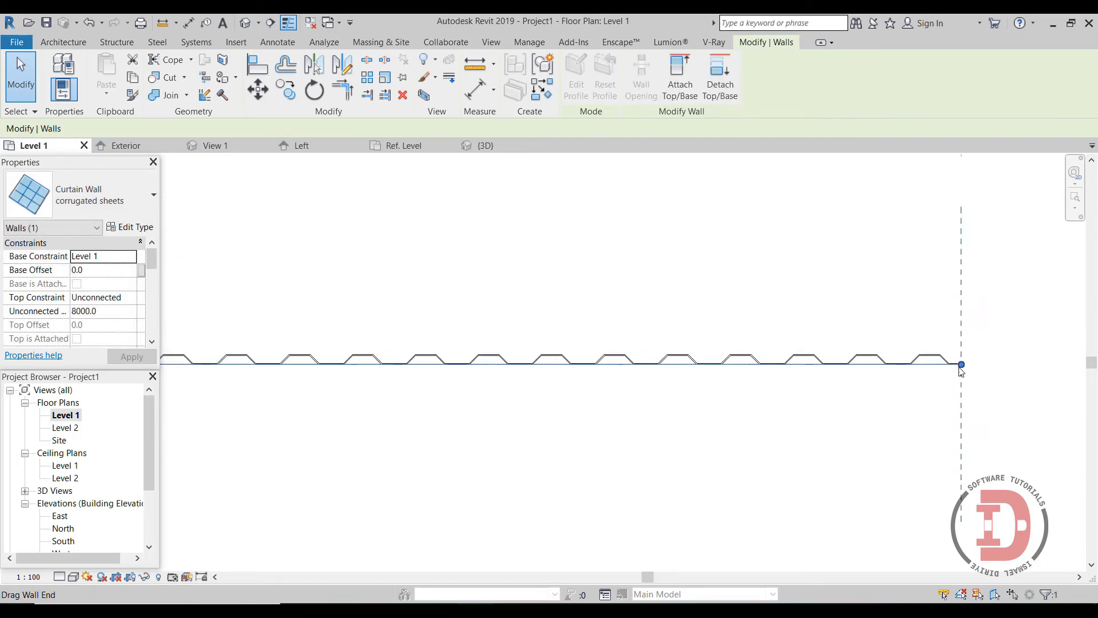
scroll(934, 383, down, 4)
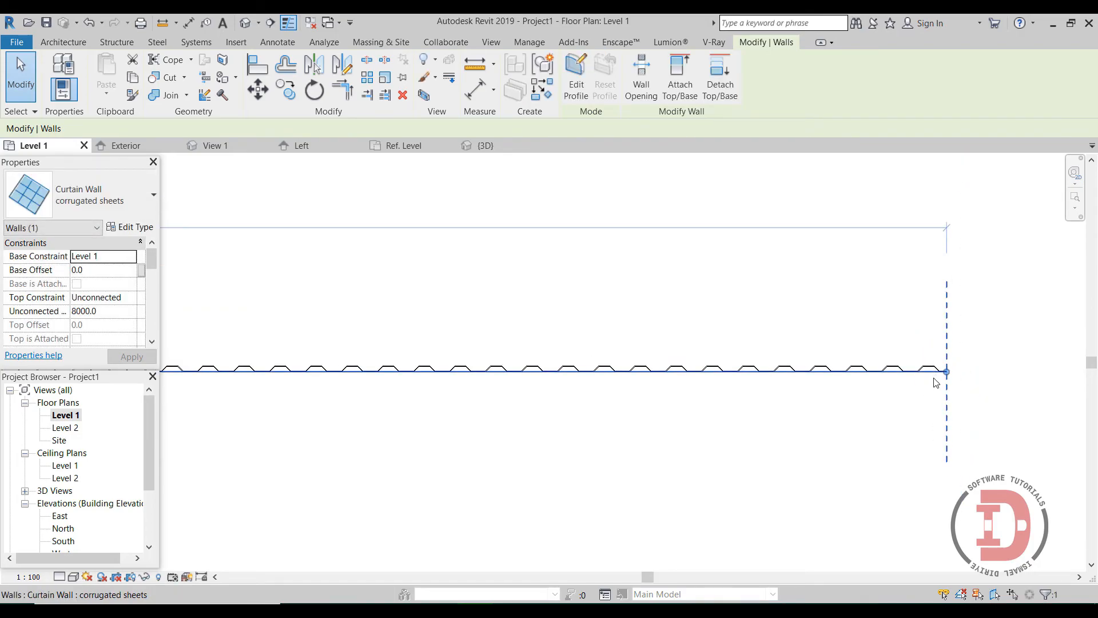
drag(937, 373, 457, 381)
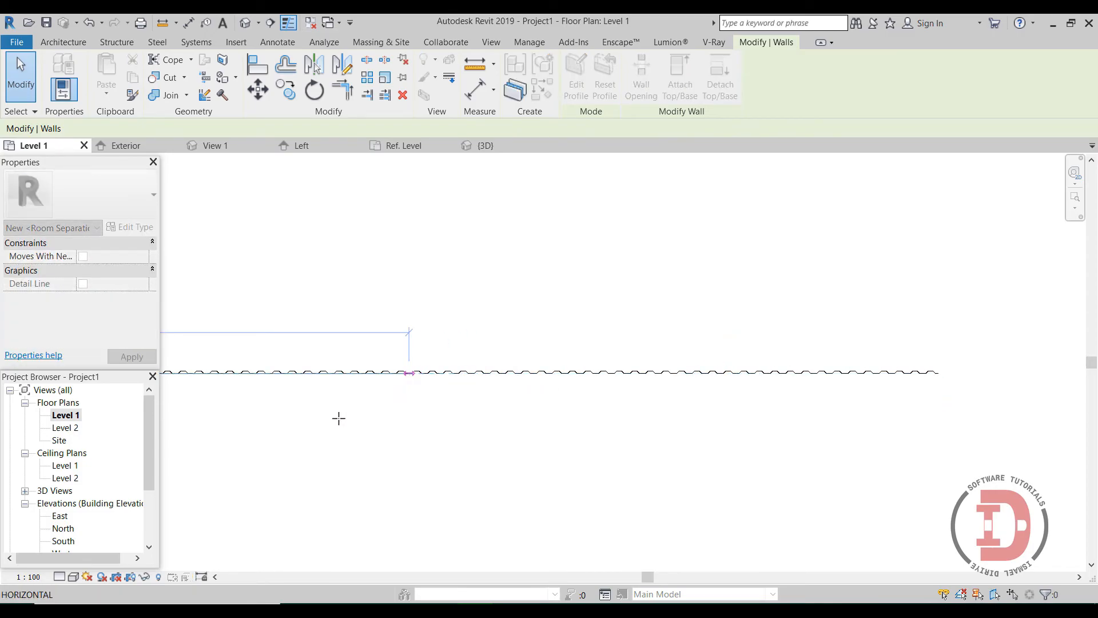
drag(338, 418, 409, 424)
scroll(425, 423, down, 5)
middle_drag(387, 460, 757, 394)
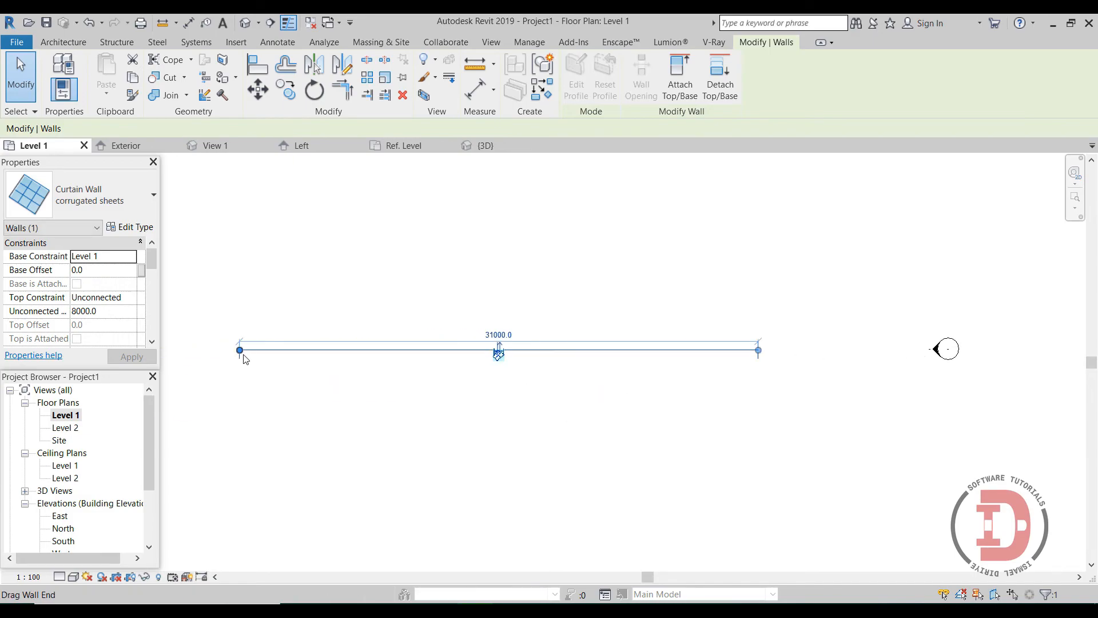
- Shorten the curtain wall from its left end to about 16300 mm, accepting the type deletion and the replacement of missing panels with system panels
drag(243, 358, 433, 355)
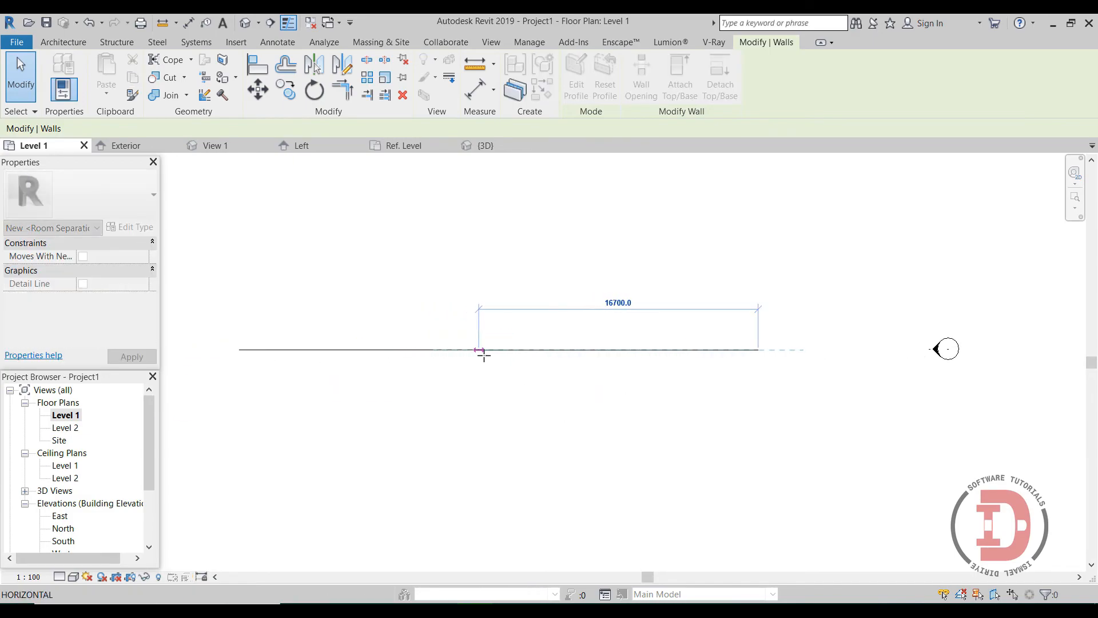
drag(600, 417, 645, 424)
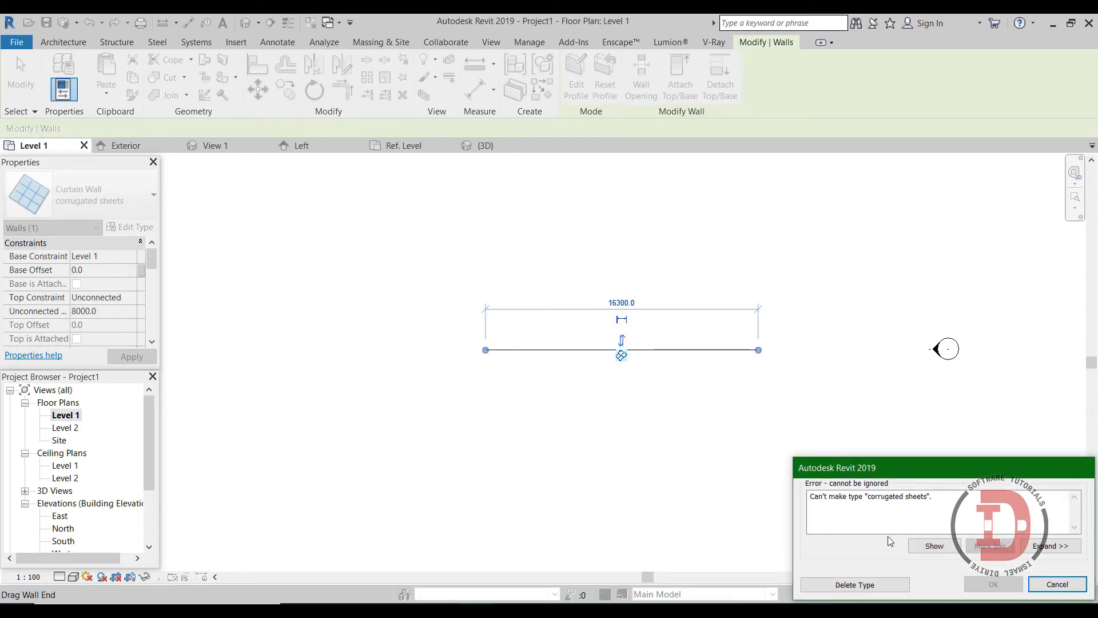
click(870, 586)
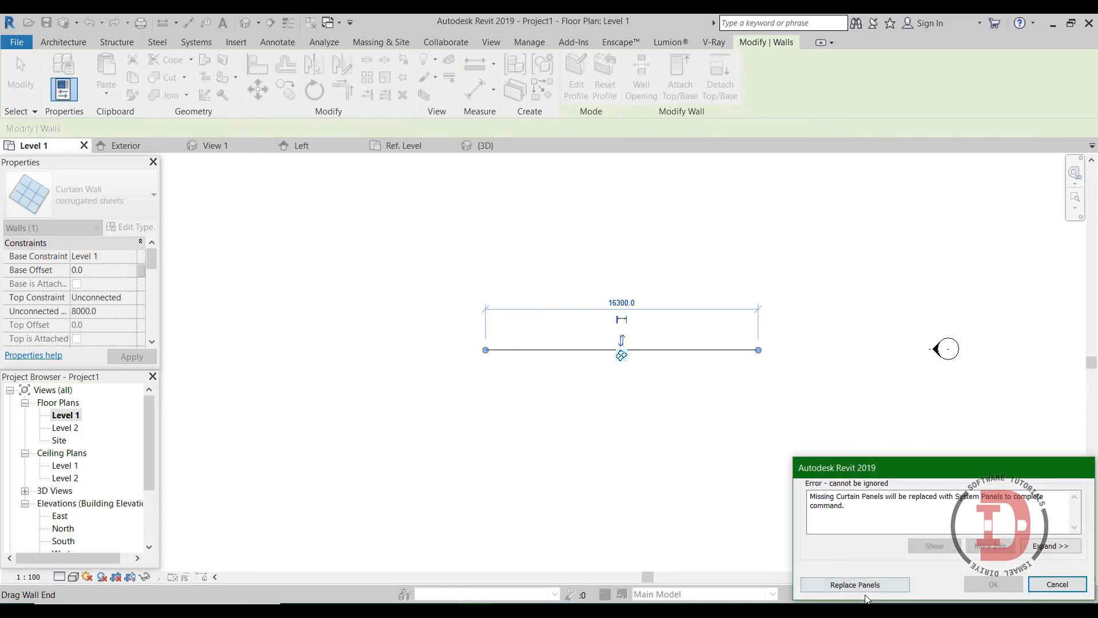
click(855, 584)
- Examine the shortened curtain wall in the 3D view, checking the corrugated panel profile along its top edge and at its end corner
scroll(622, 365, up, 3)
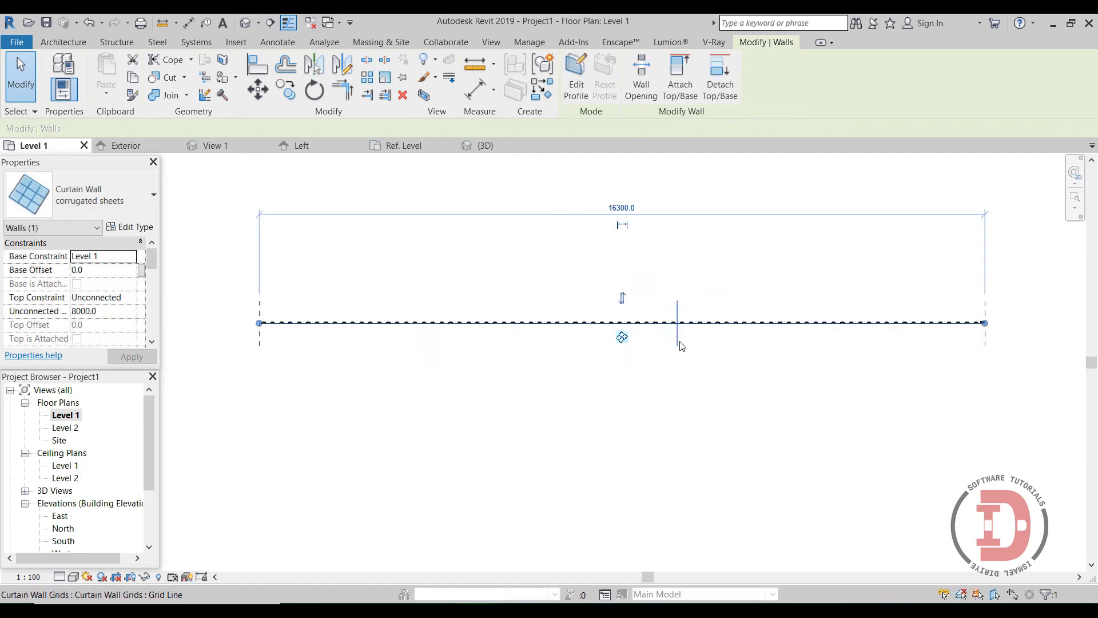
click(247, 23)
scroll(496, 286, up, 5)
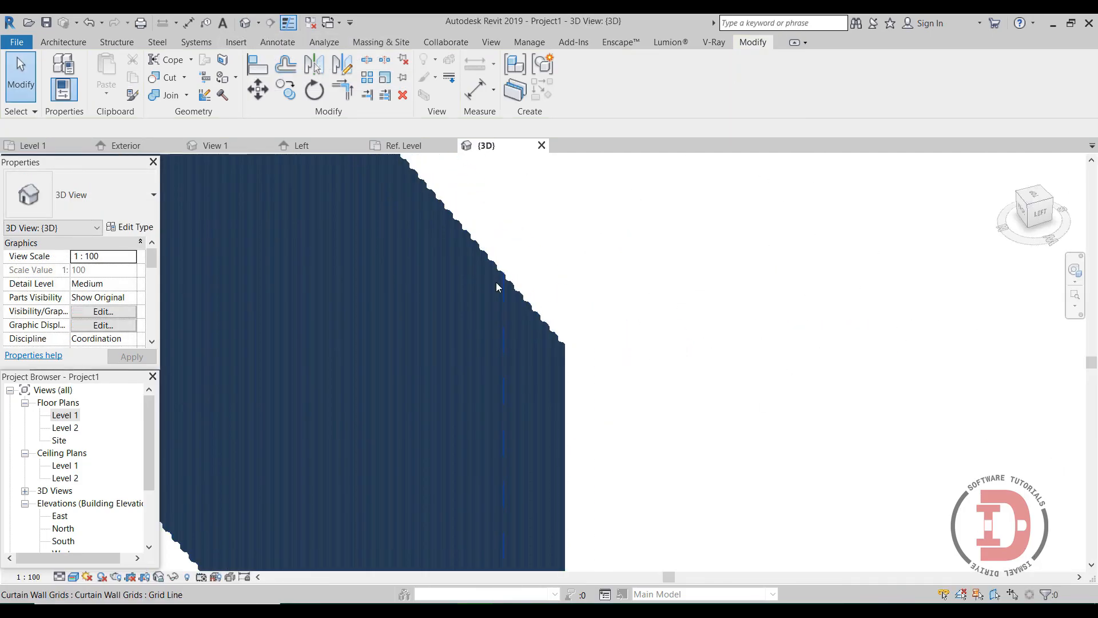
scroll(527, 317, up, 6)
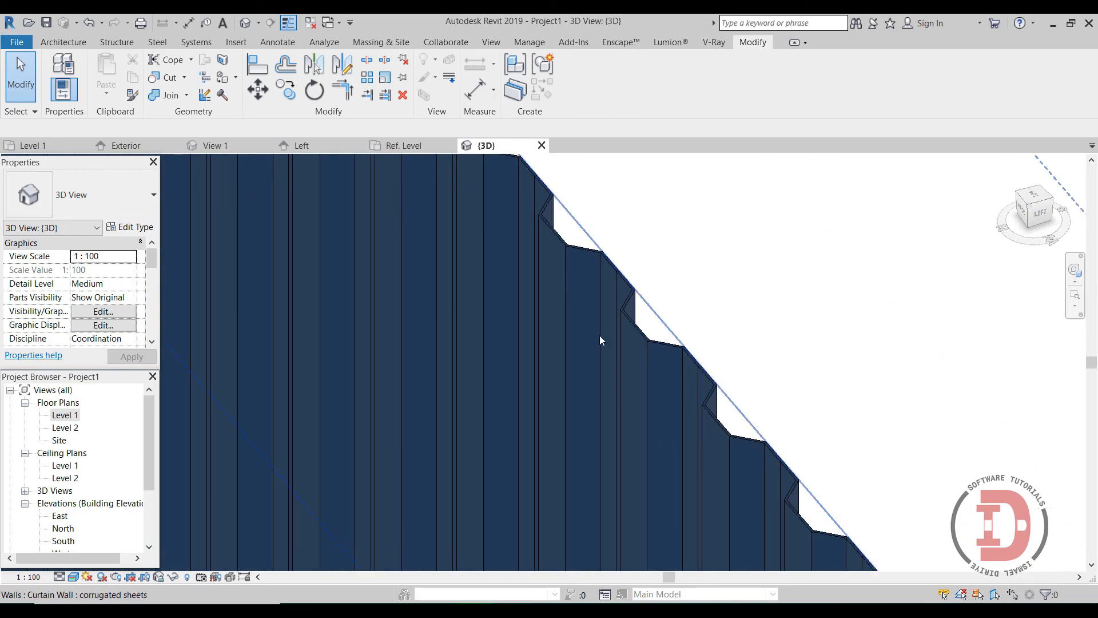
scroll(689, 399, up, 6)
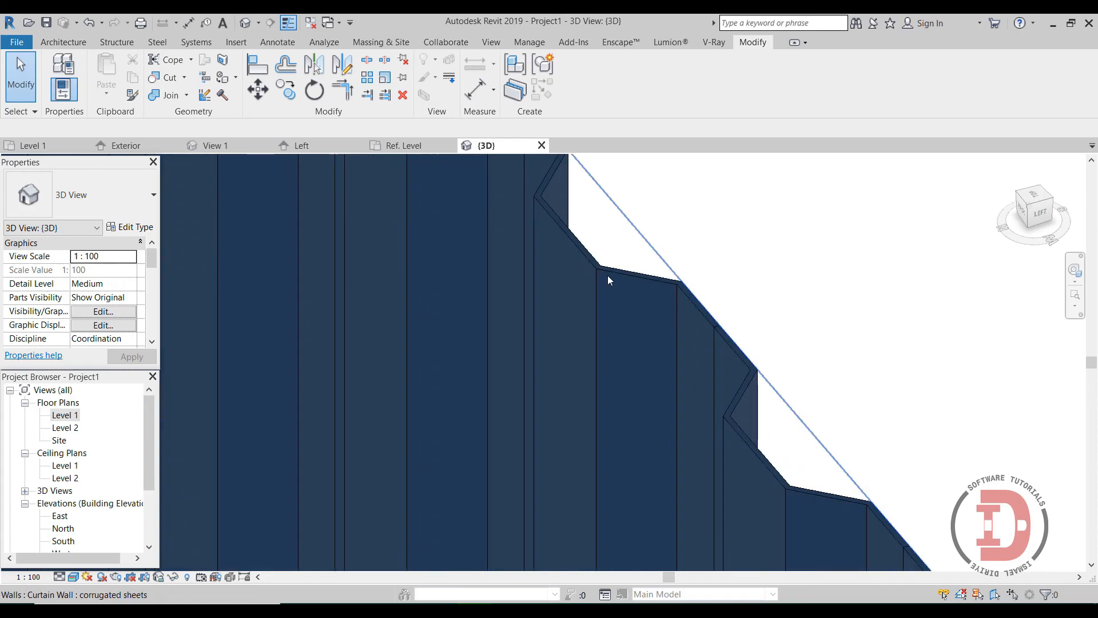
scroll(808, 320, down, 5)
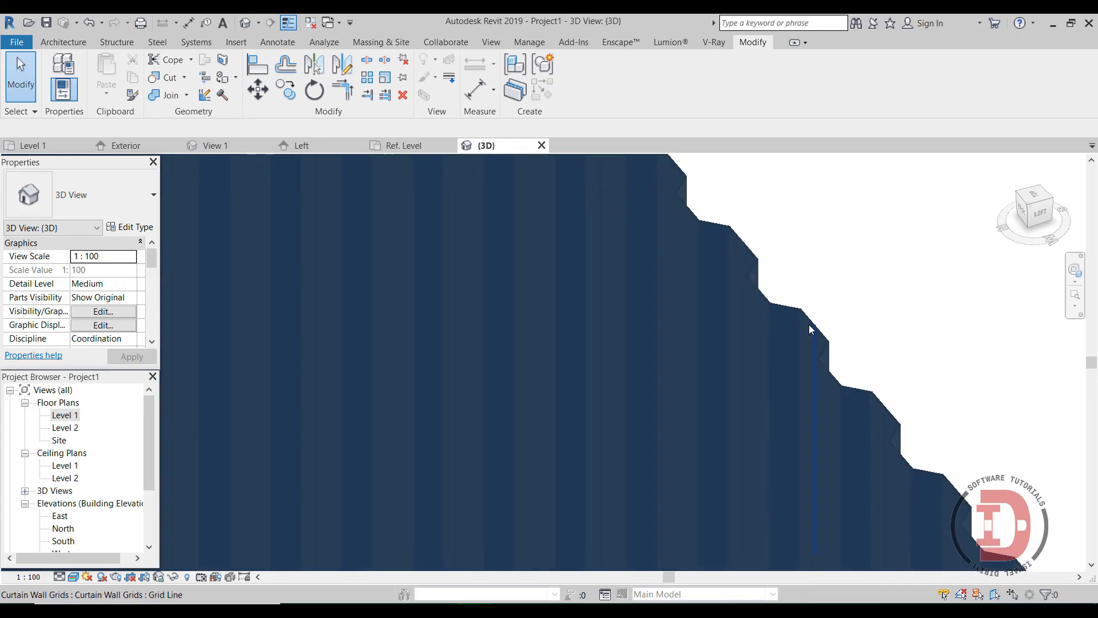
scroll(838, 314, down, 4)
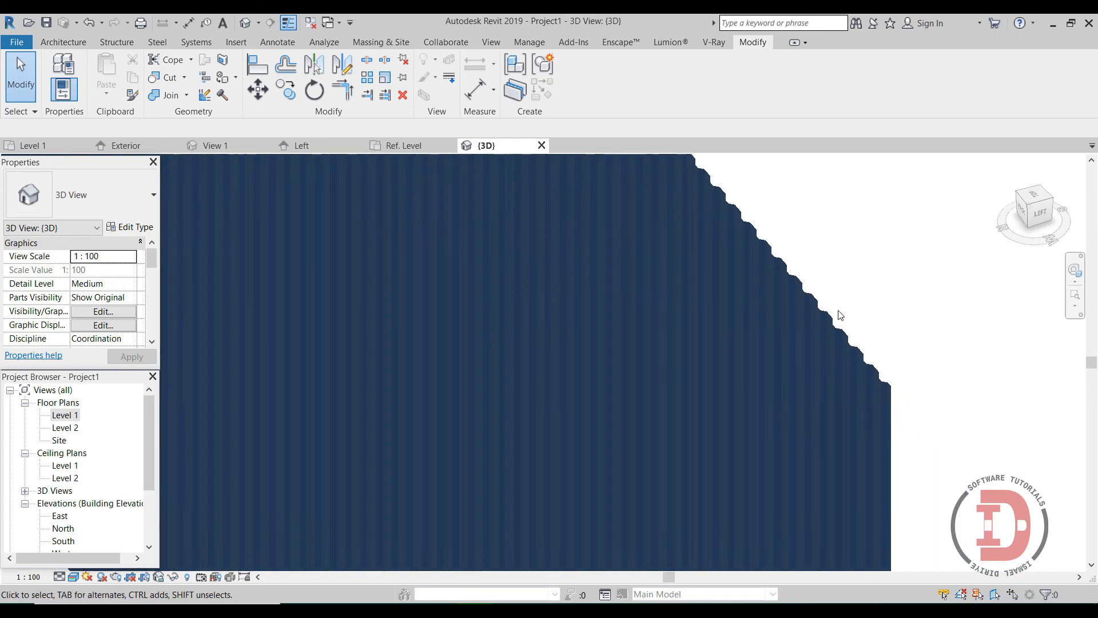
scroll(839, 314, down, 3)
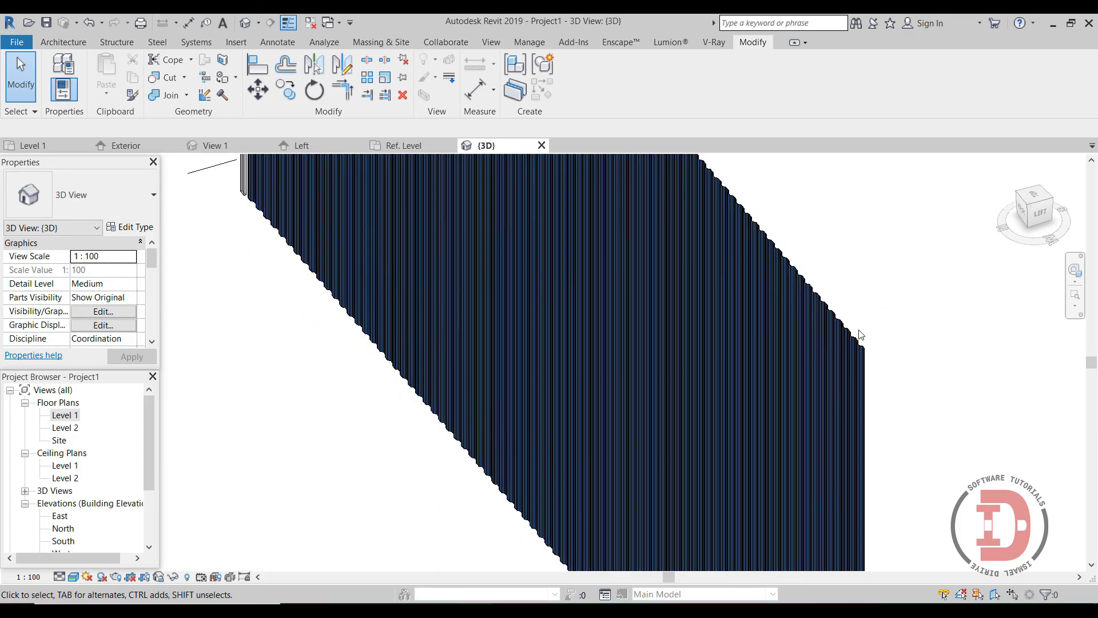
scroll(862, 363, up, 6)
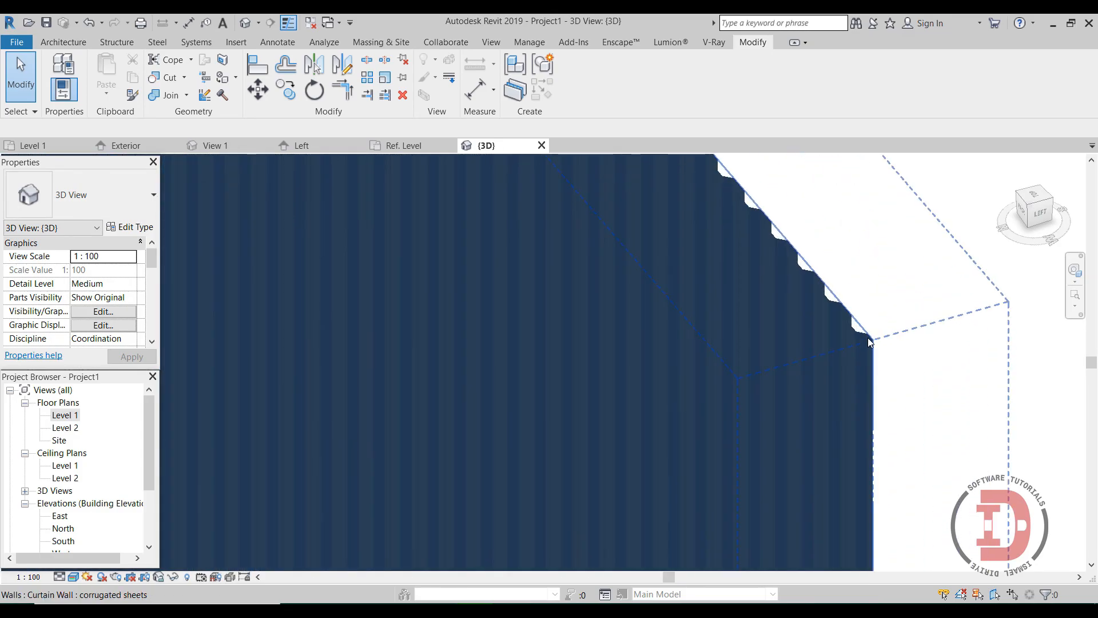
scroll(868, 339, up, 4)
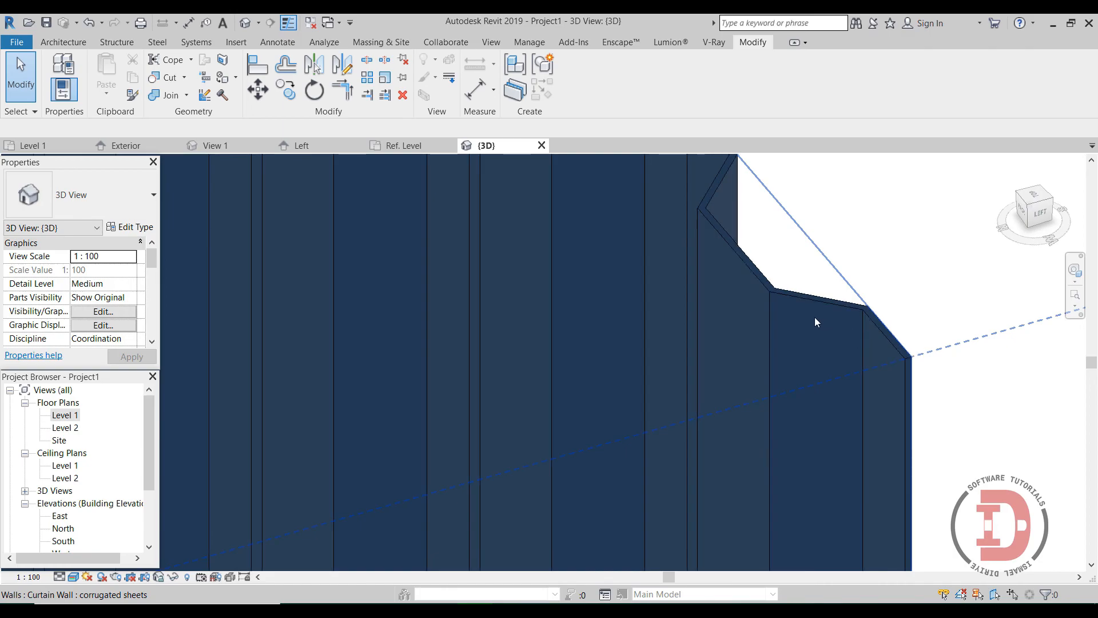
scroll(758, 254, down, 5)
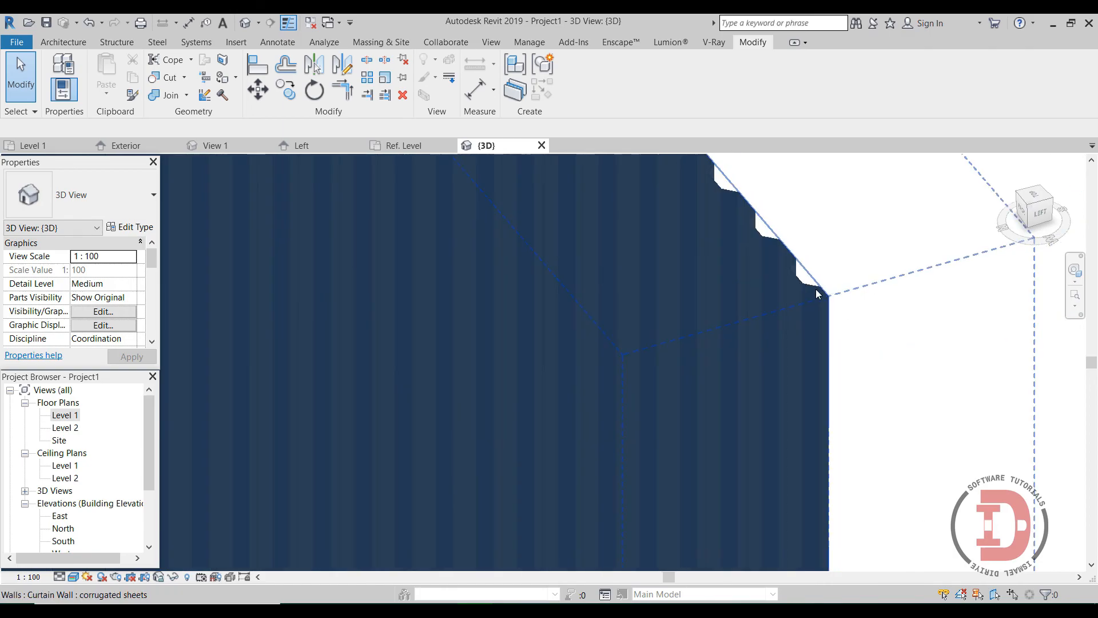
scroll(816, 293, down, 6)
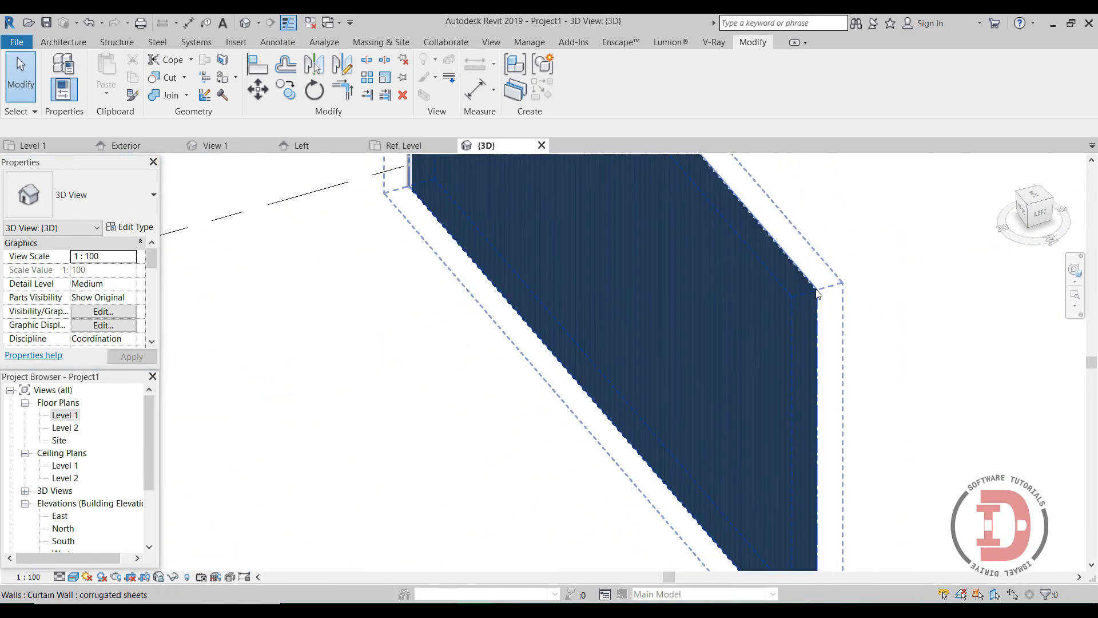
scroll(839, 262, down, 4)
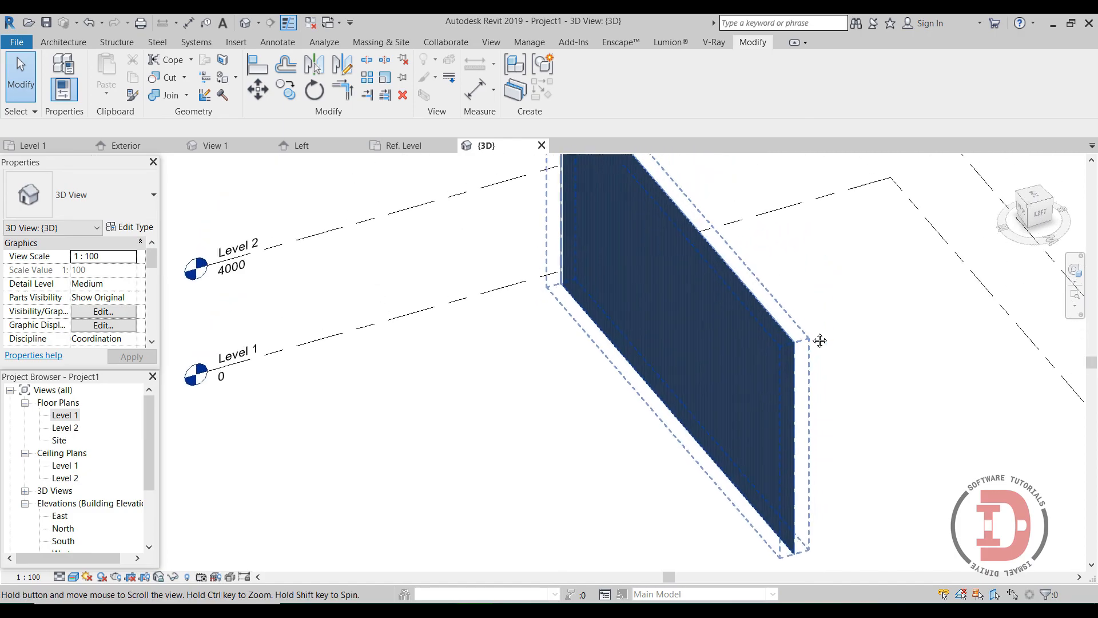
scroll(805, 340, up, 4)
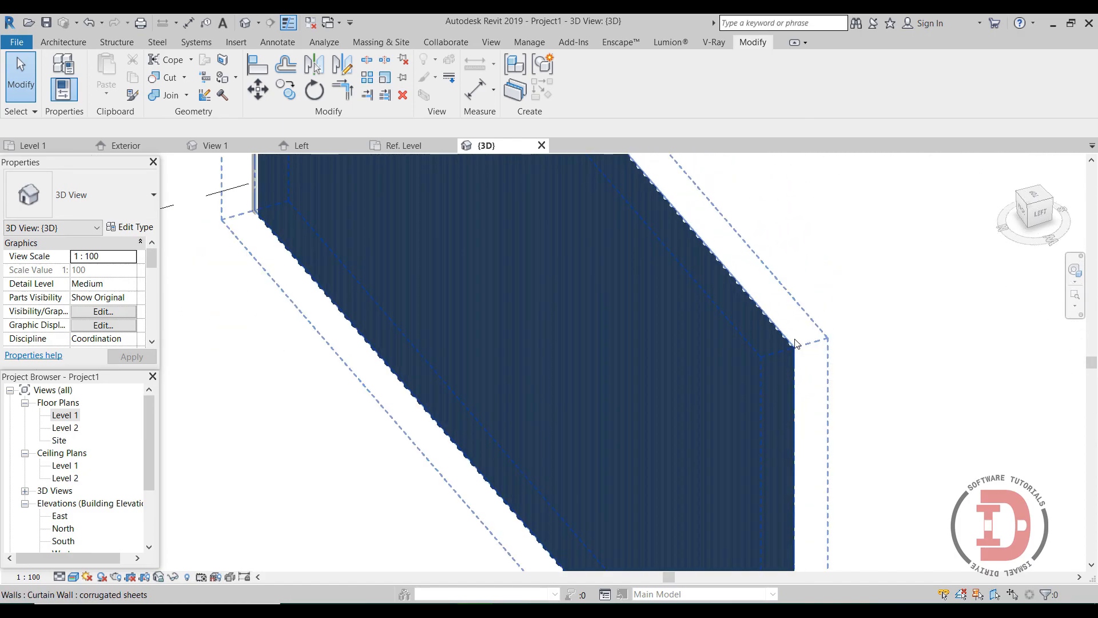
scroll(764, 320, up, 6)
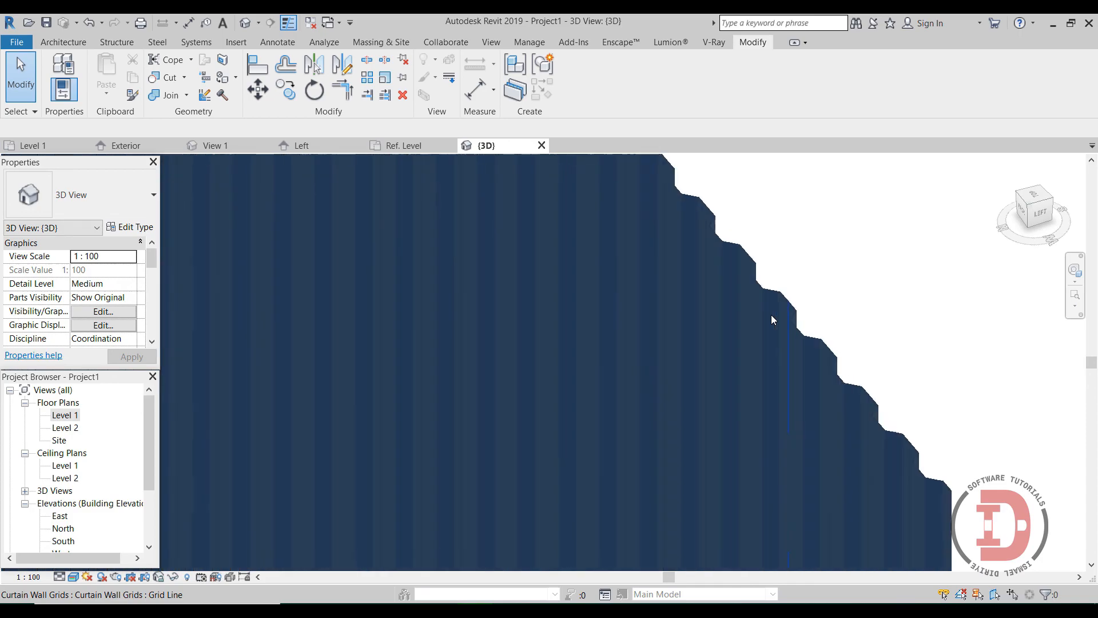
scroll(760, 286, up, 5)
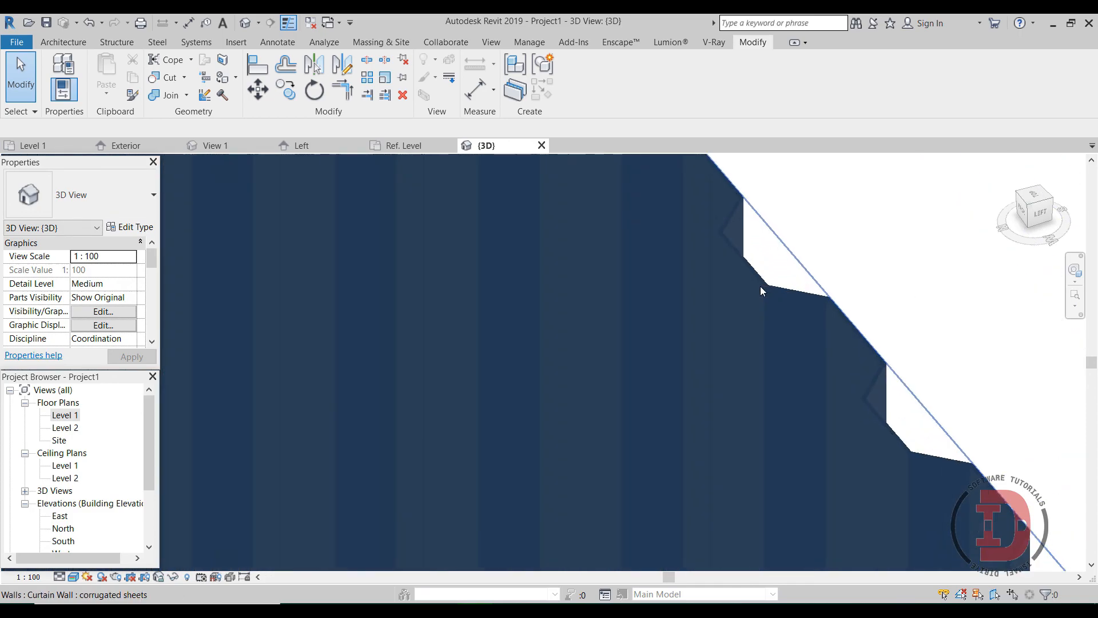
scroll(854, 318, down, 6)
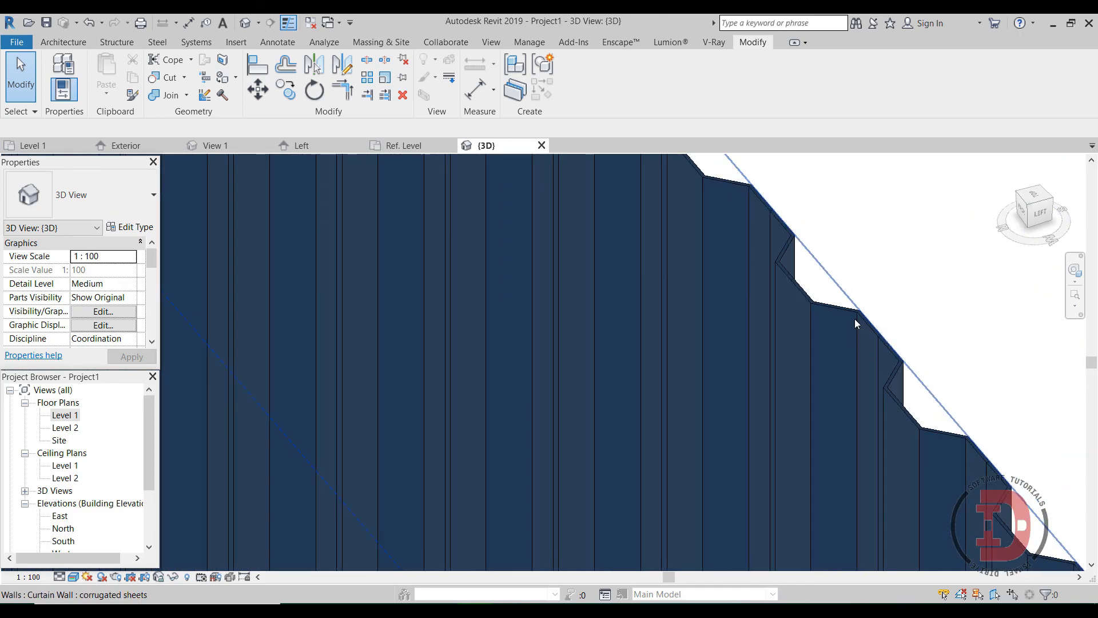
scroll(752, 315, down, 5)
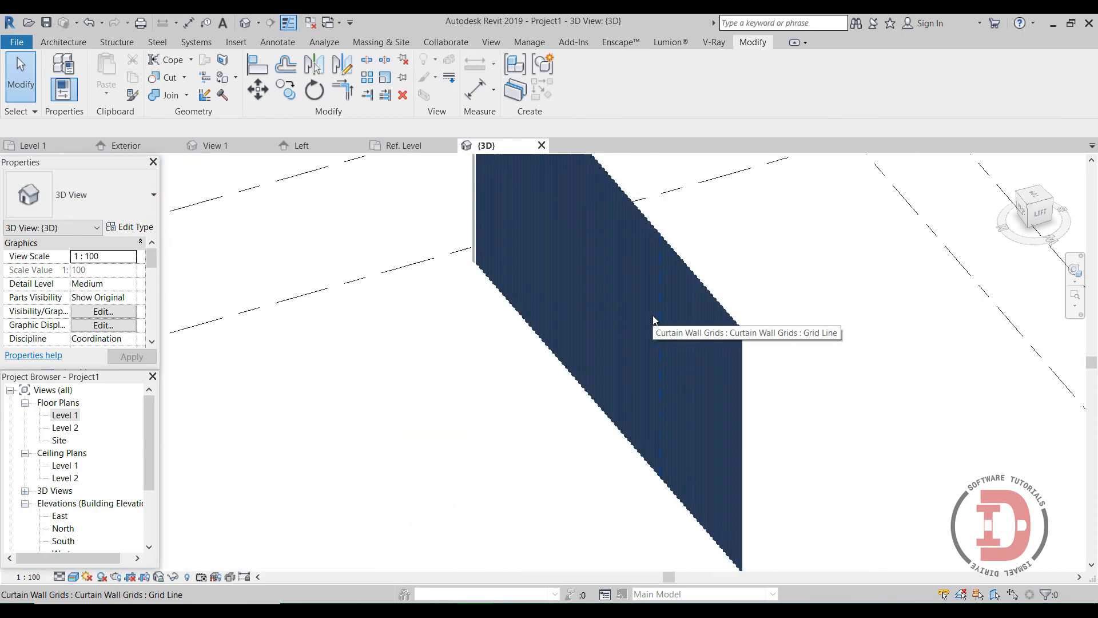